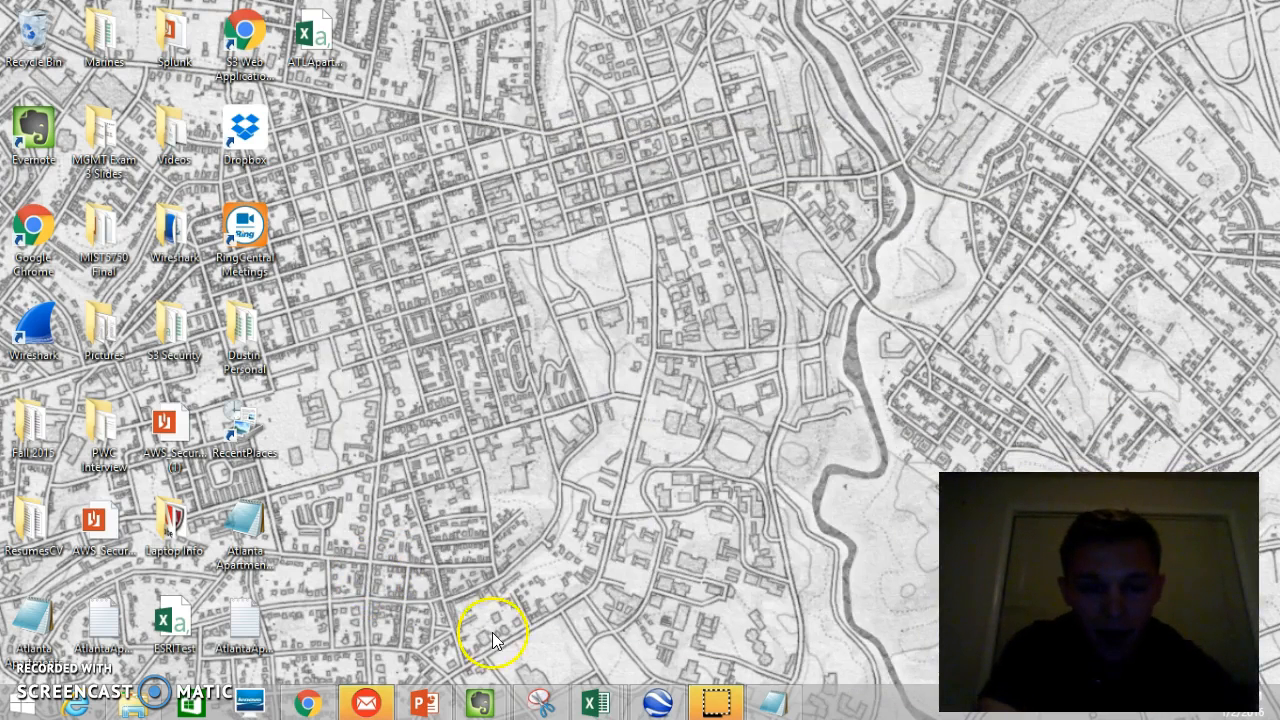
- Switch to Chrome, open the ArcGIS Online map viewer and display the options for adding a layer to the map
click(313, 702)
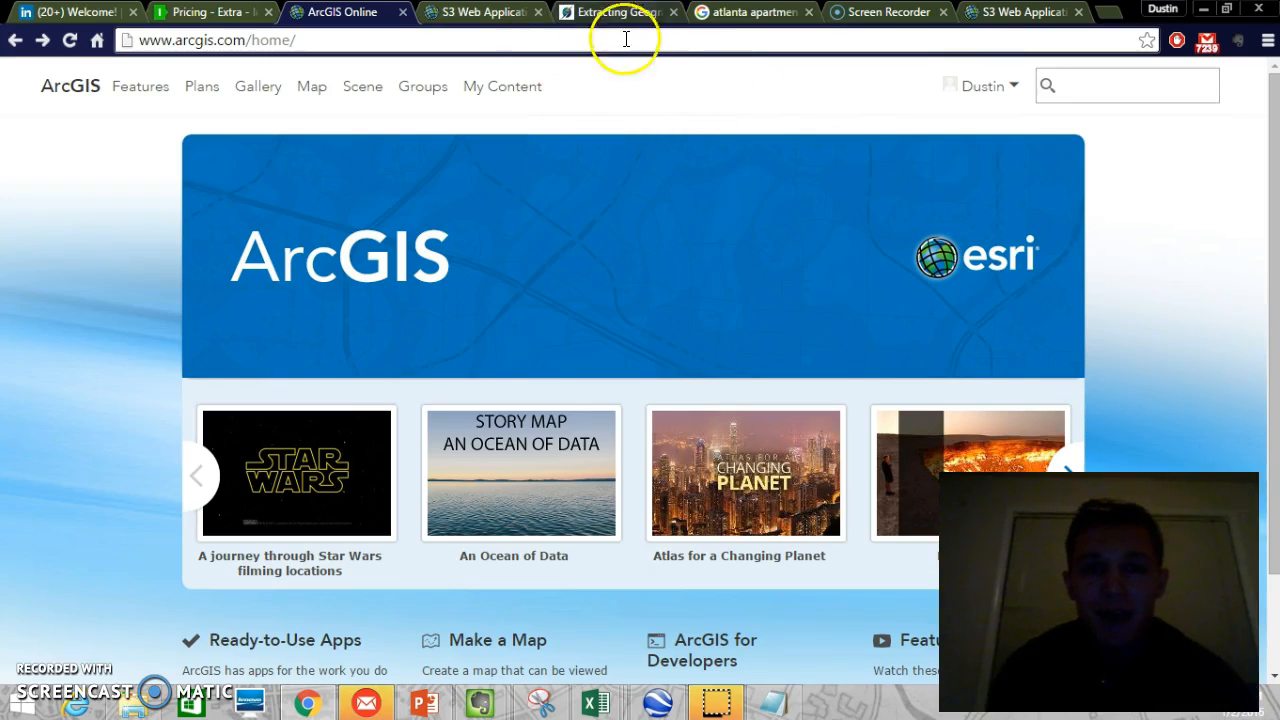
click(315, 90)
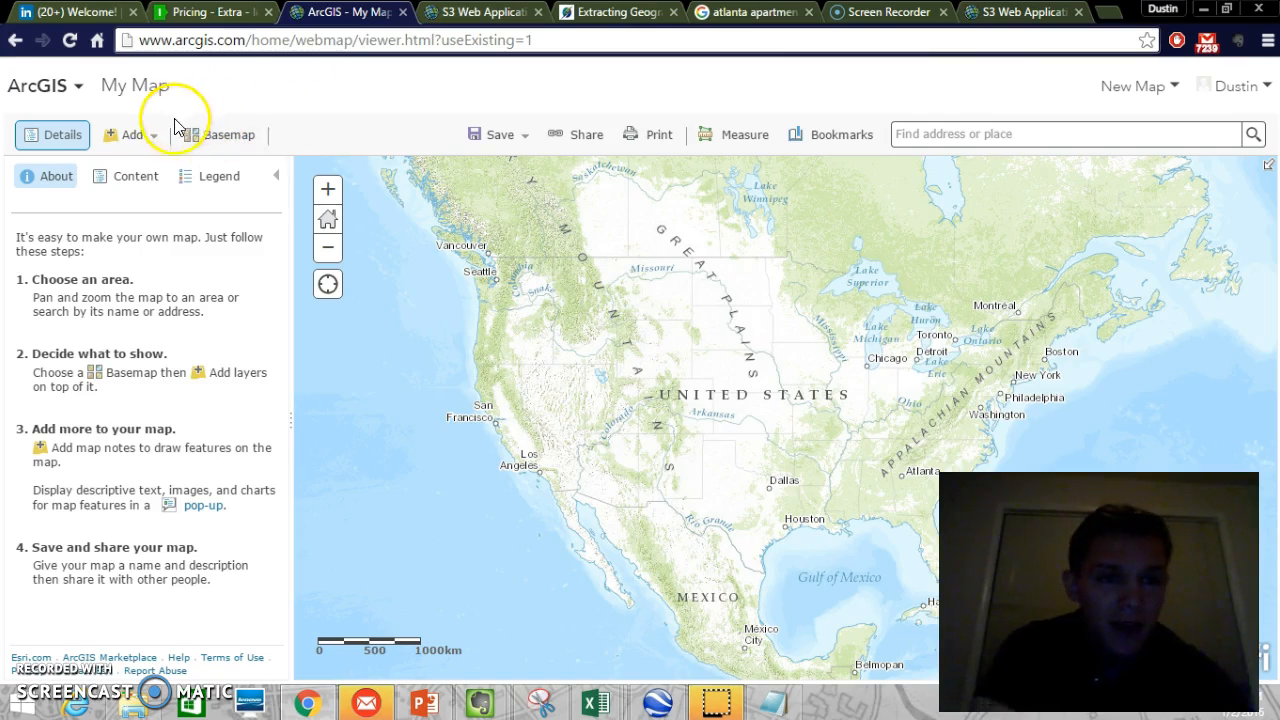
click(138, 136)
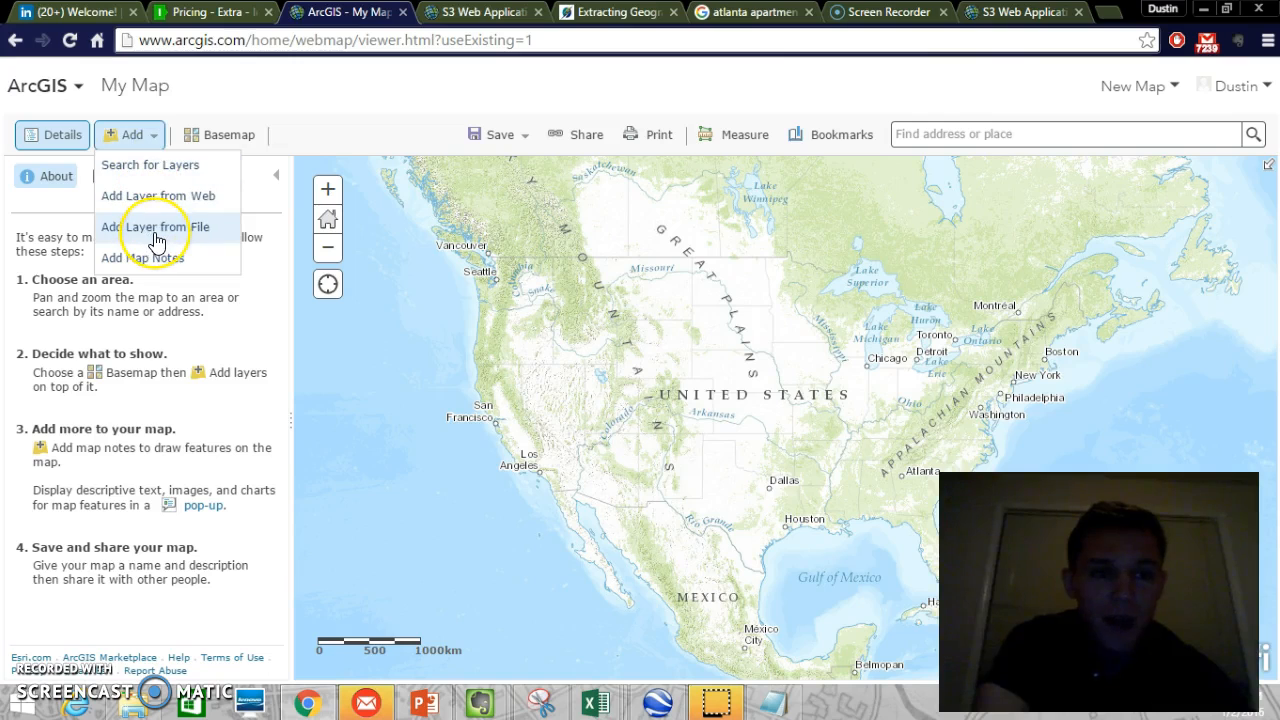
click(432, 152)
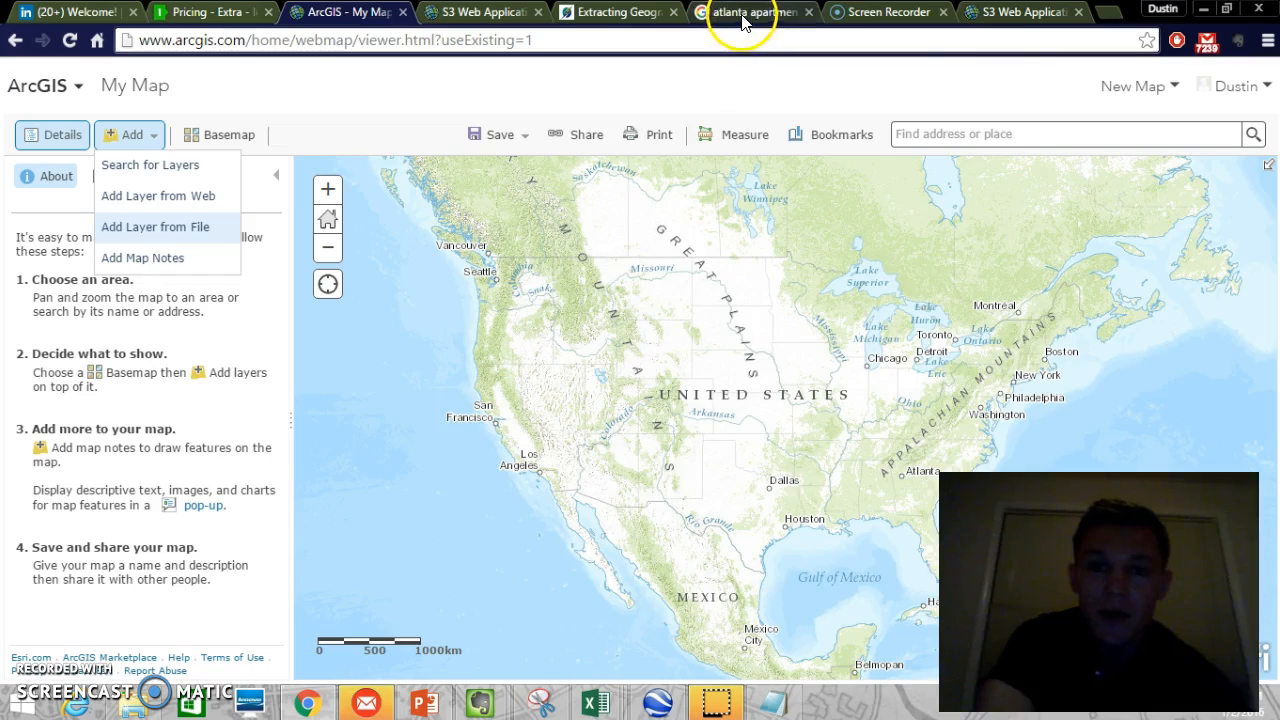
- Switch to Google Earth and search for "apartments near Atlanta, GA"
click(658, 703)
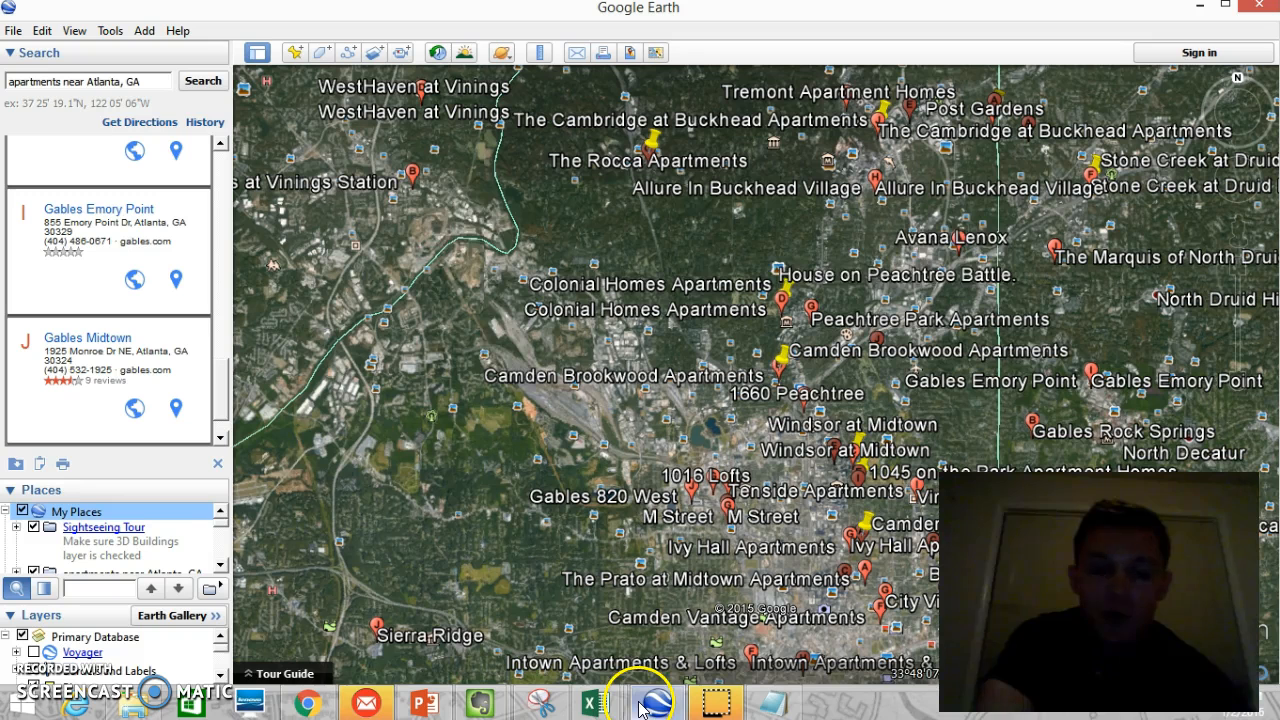
drag(224, 372, 223, 366)
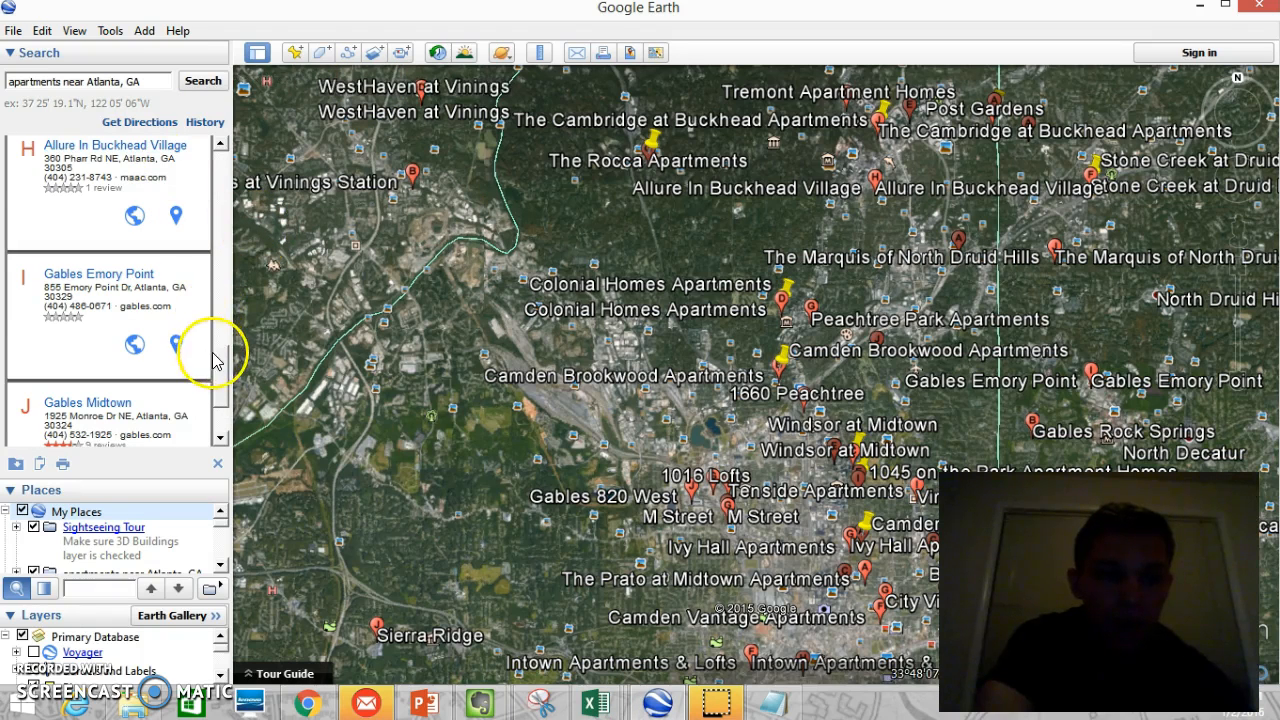
click(147, 83)
double_click(147, 83)
triple_click(147, 83)
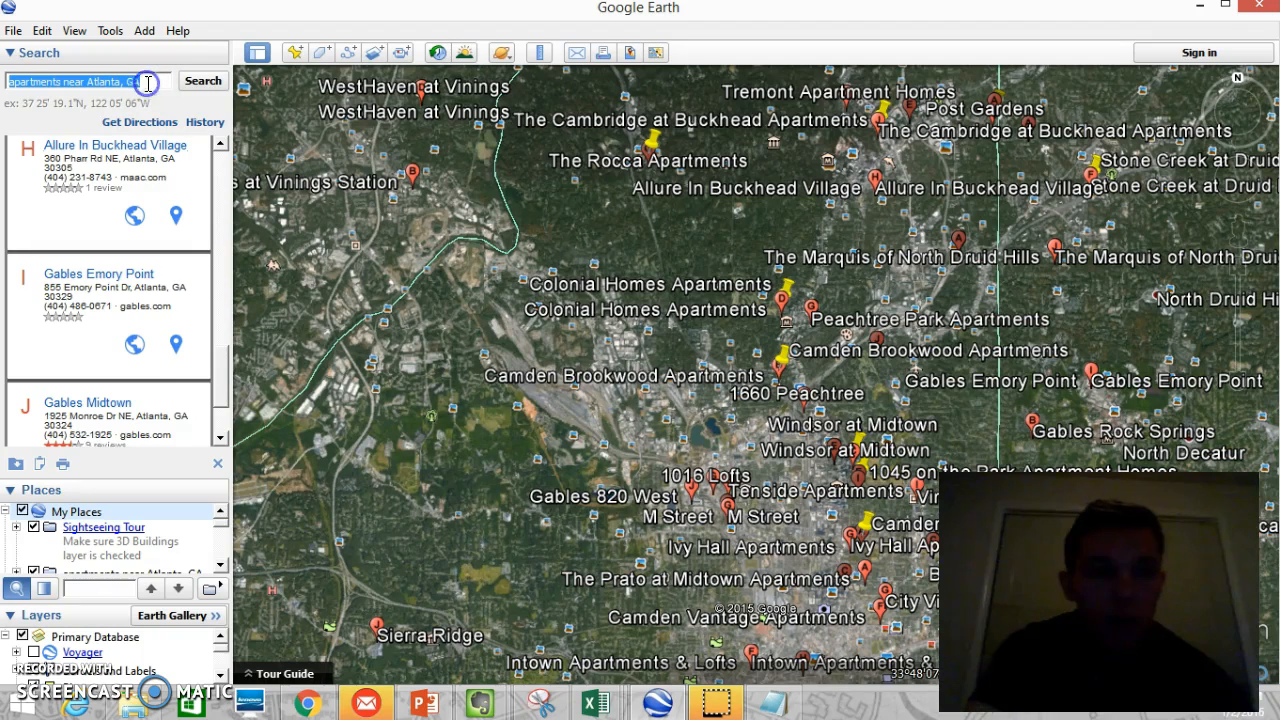
key(BackSpace)
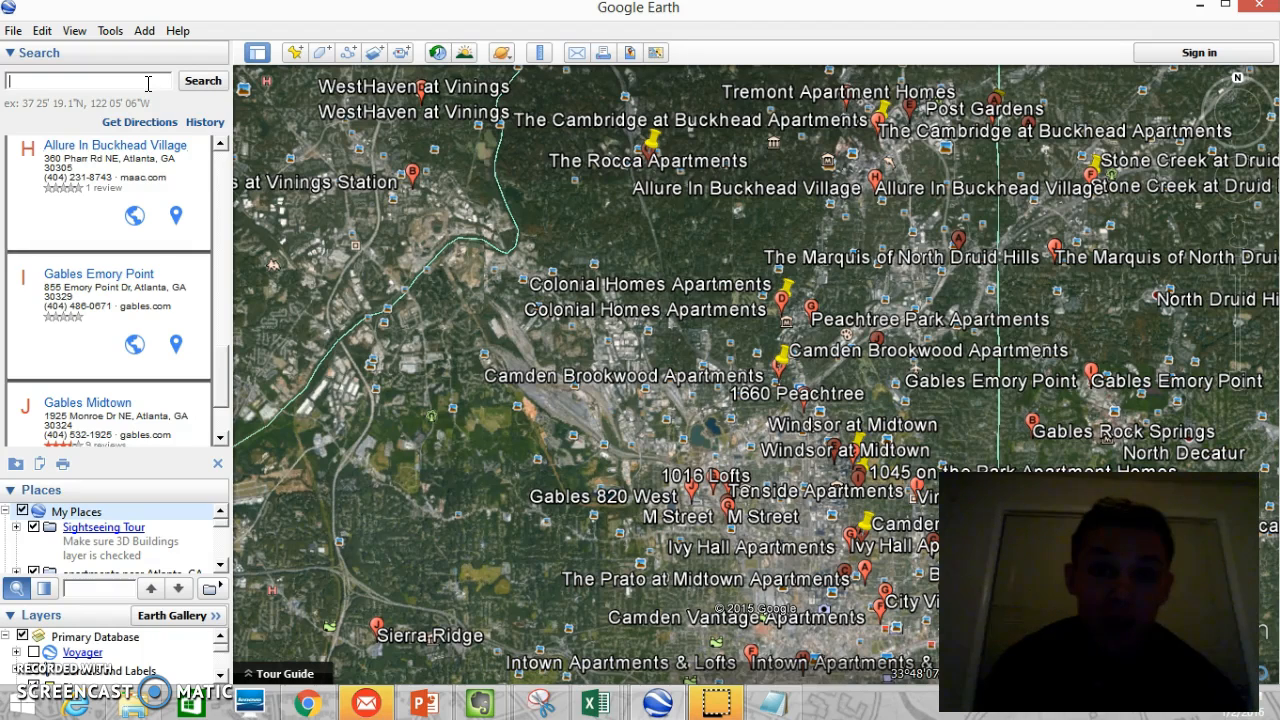
text(apartments)
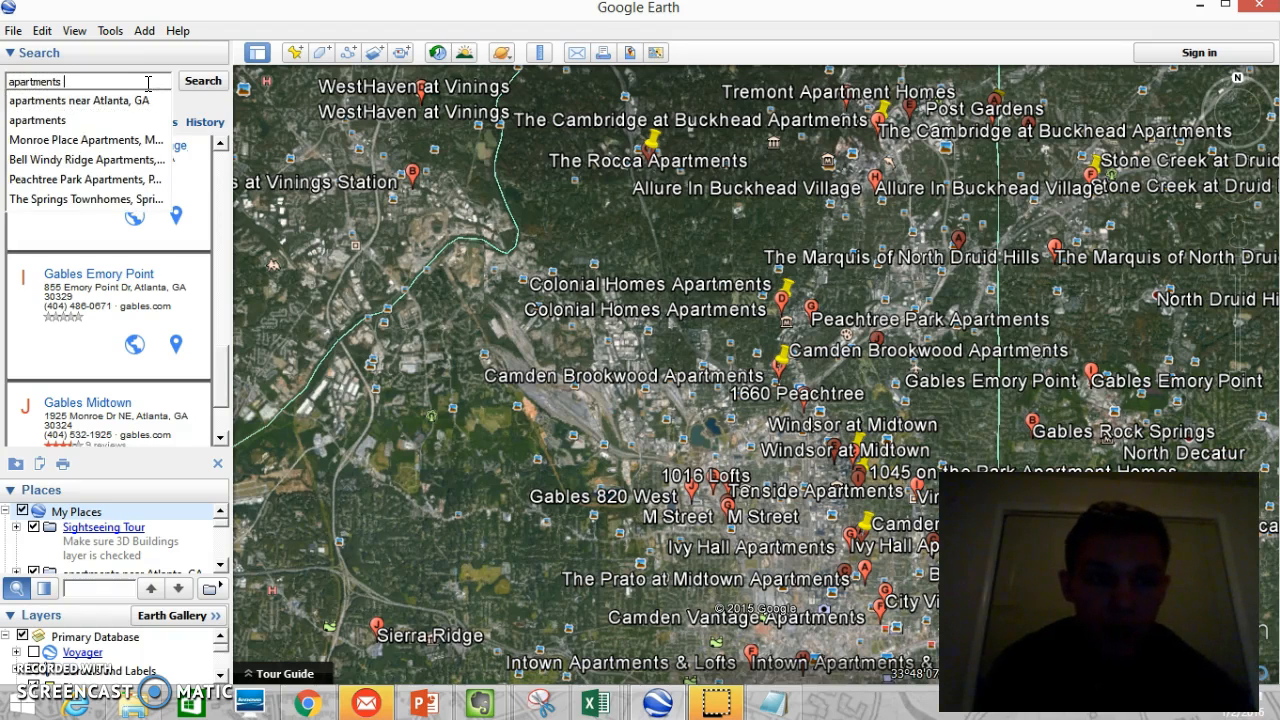
click(135, 101)
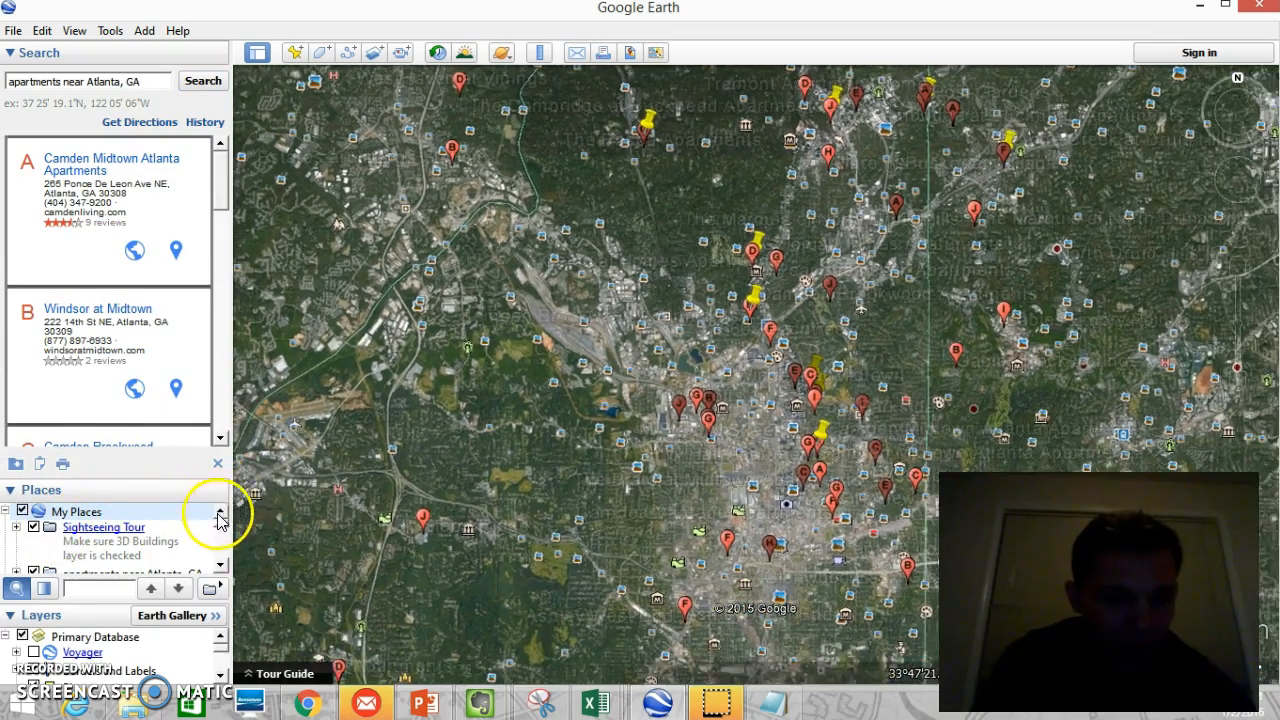
- Delete all contents of the My Places folder
click(62, 512)
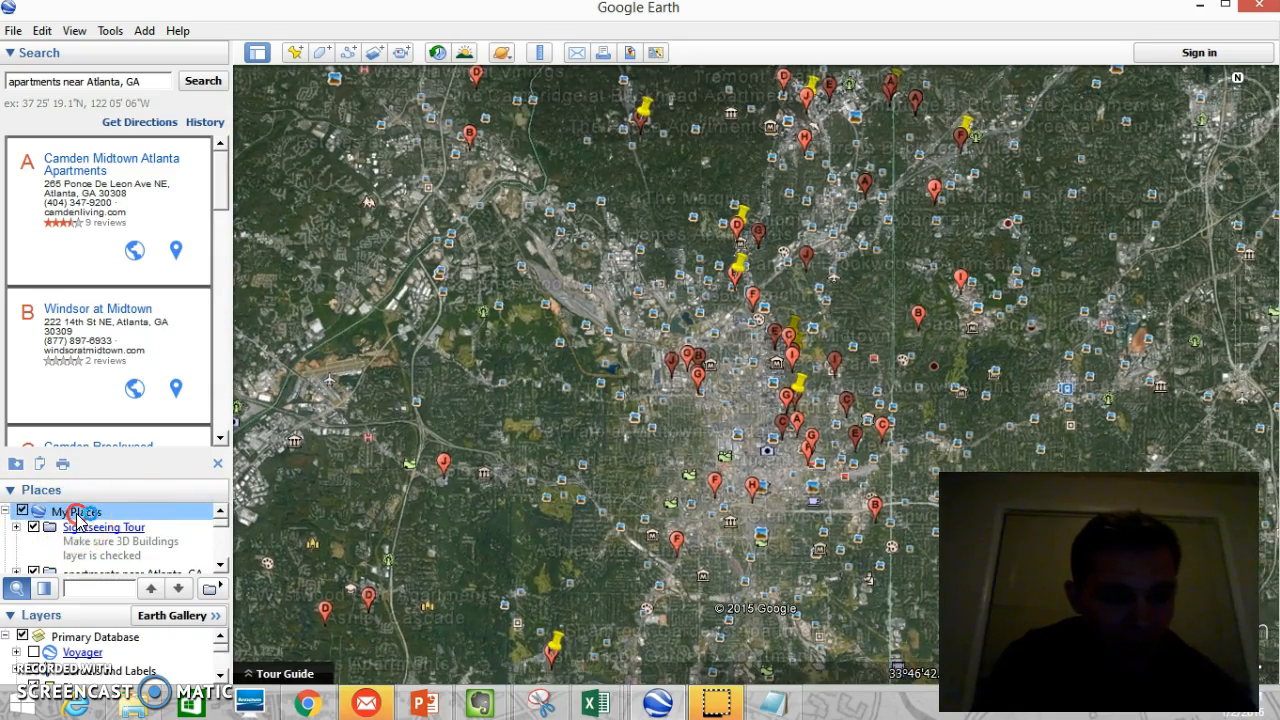
right_click(80, 513)
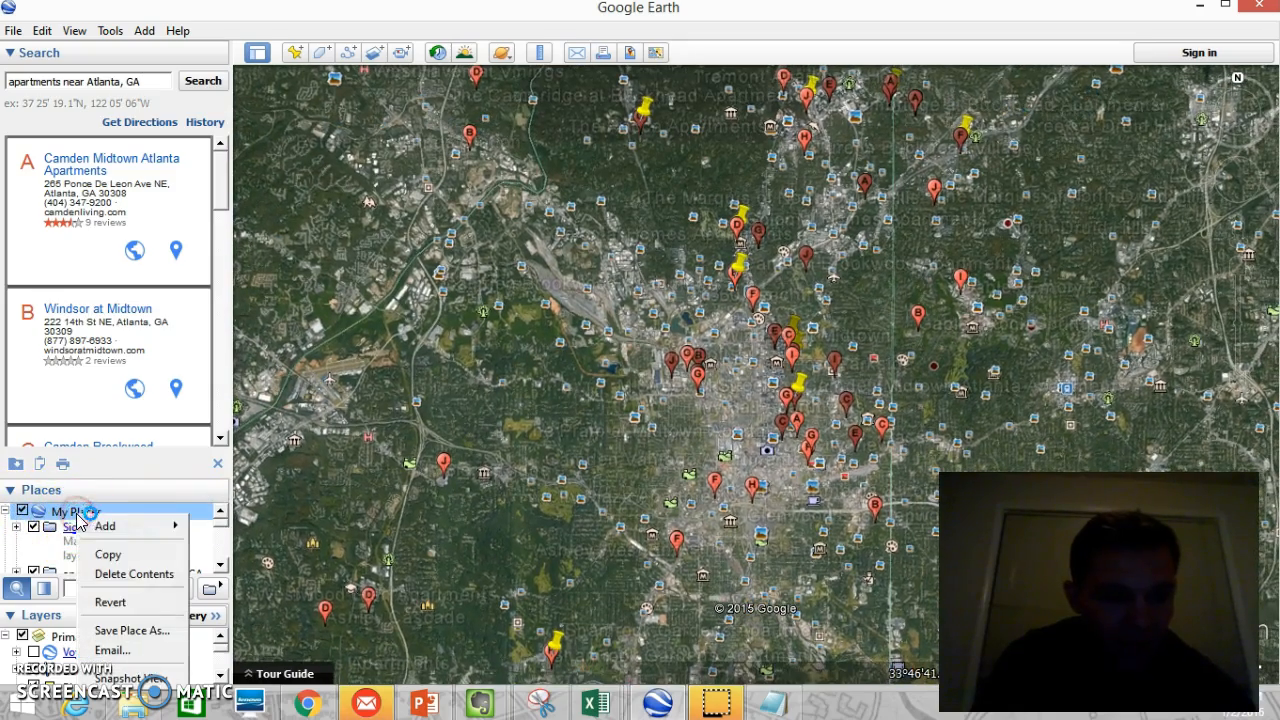
click(117, 575)
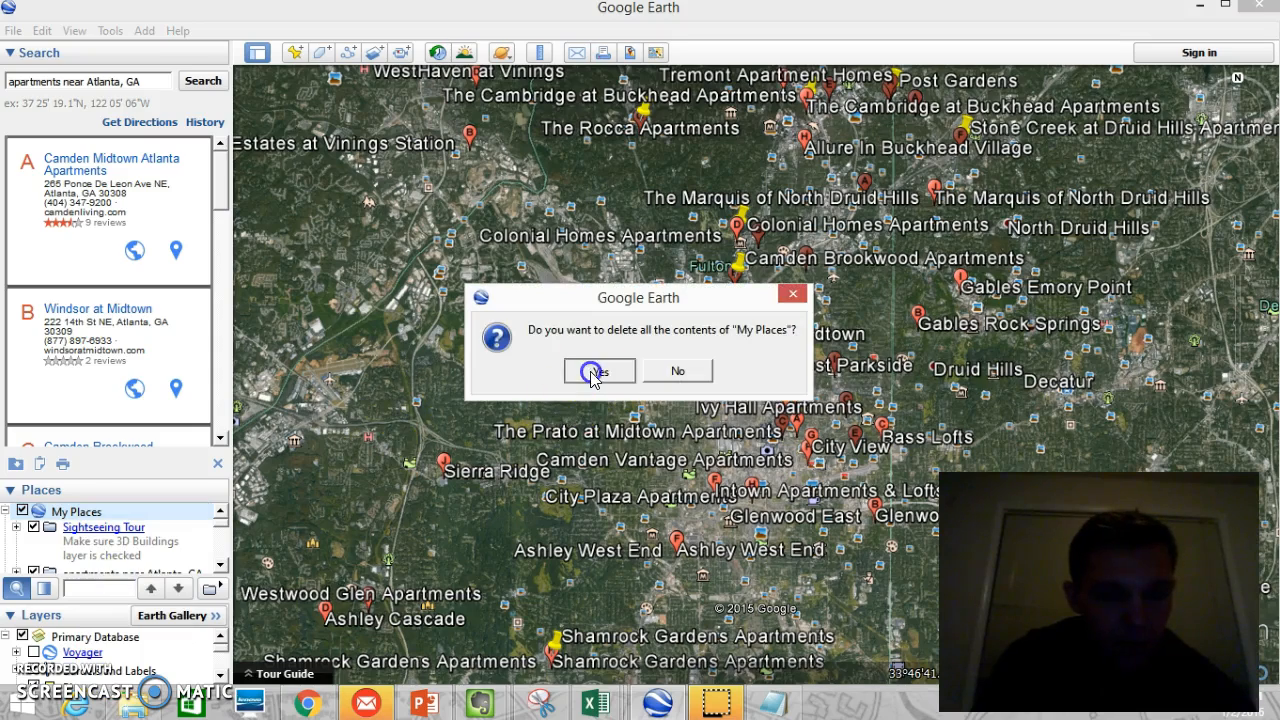
click(590, 368)
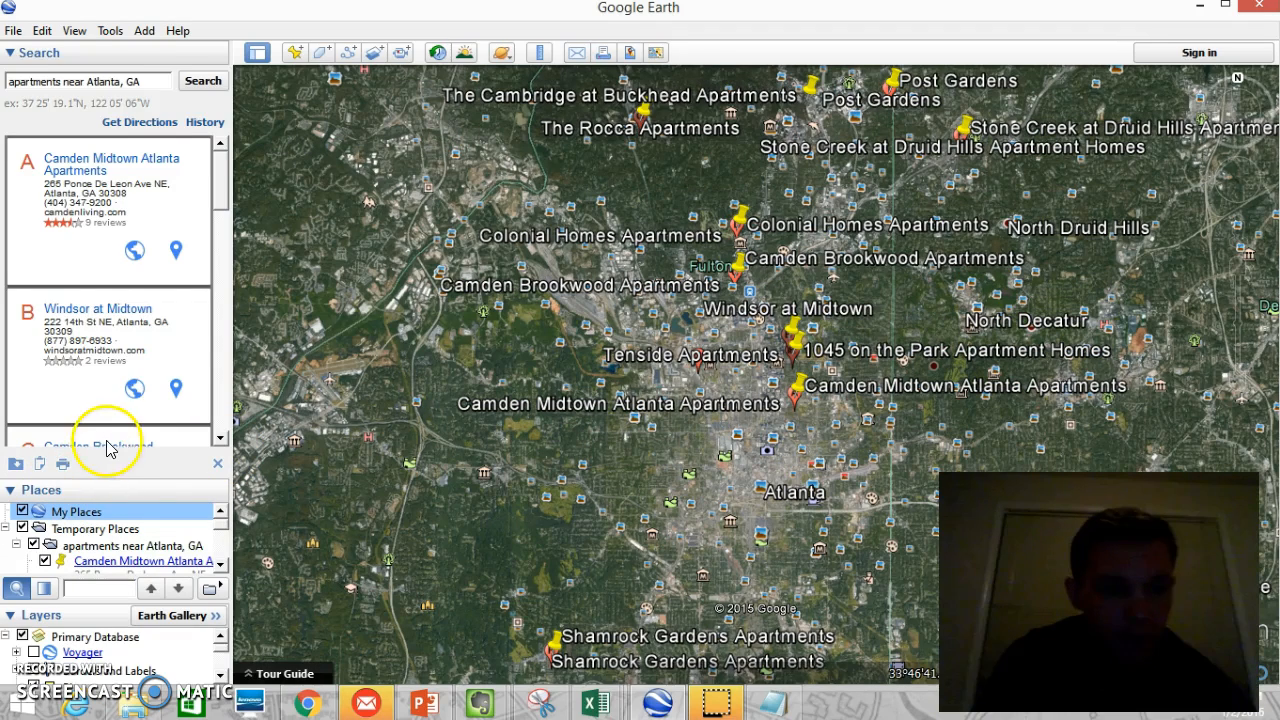
- Copy the first page of apartment search results into My Places
scroll(215, 535, down, 3)
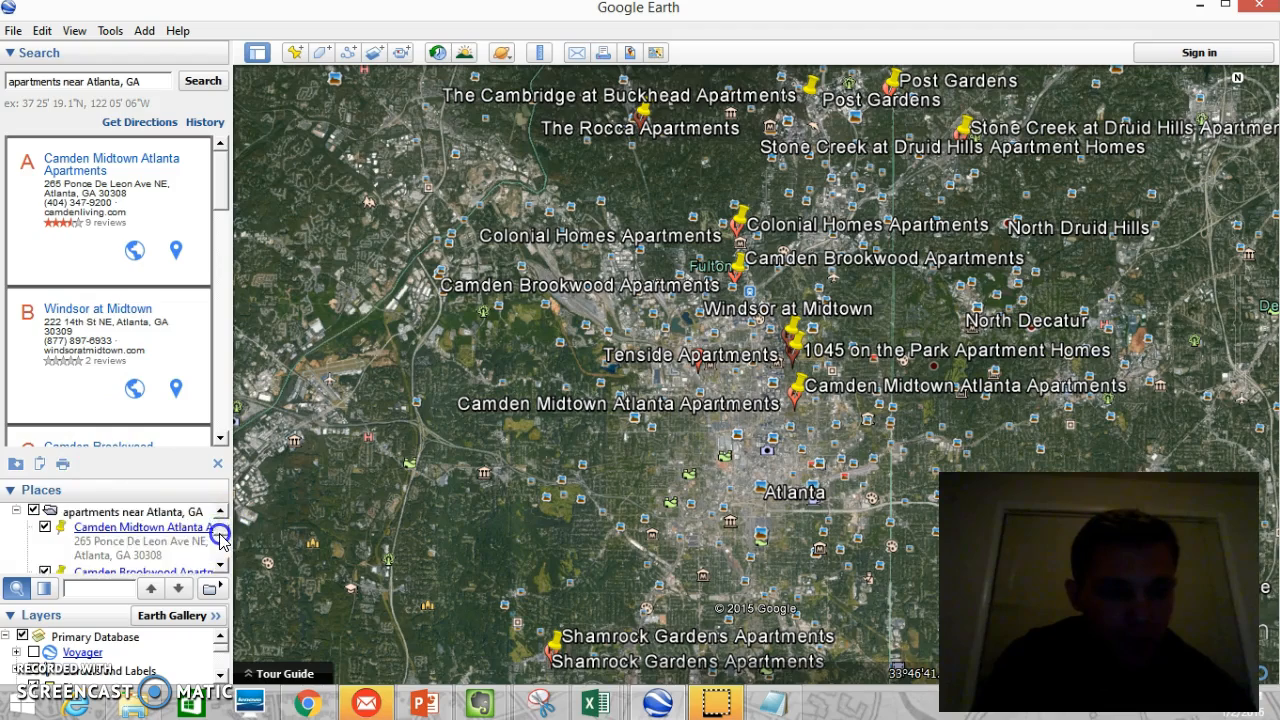
scroll(220, 550, down, 3)
drag(219, 553, 217, 487)
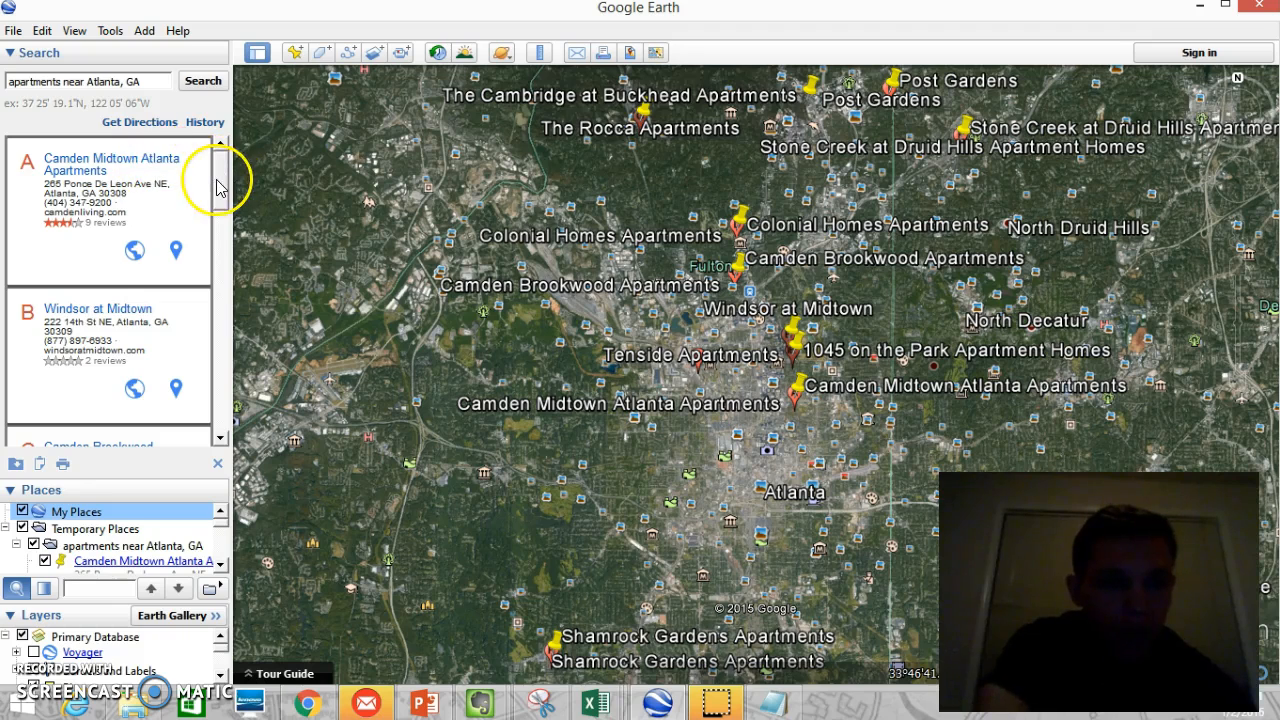
drag(220, 177, 220, 425)
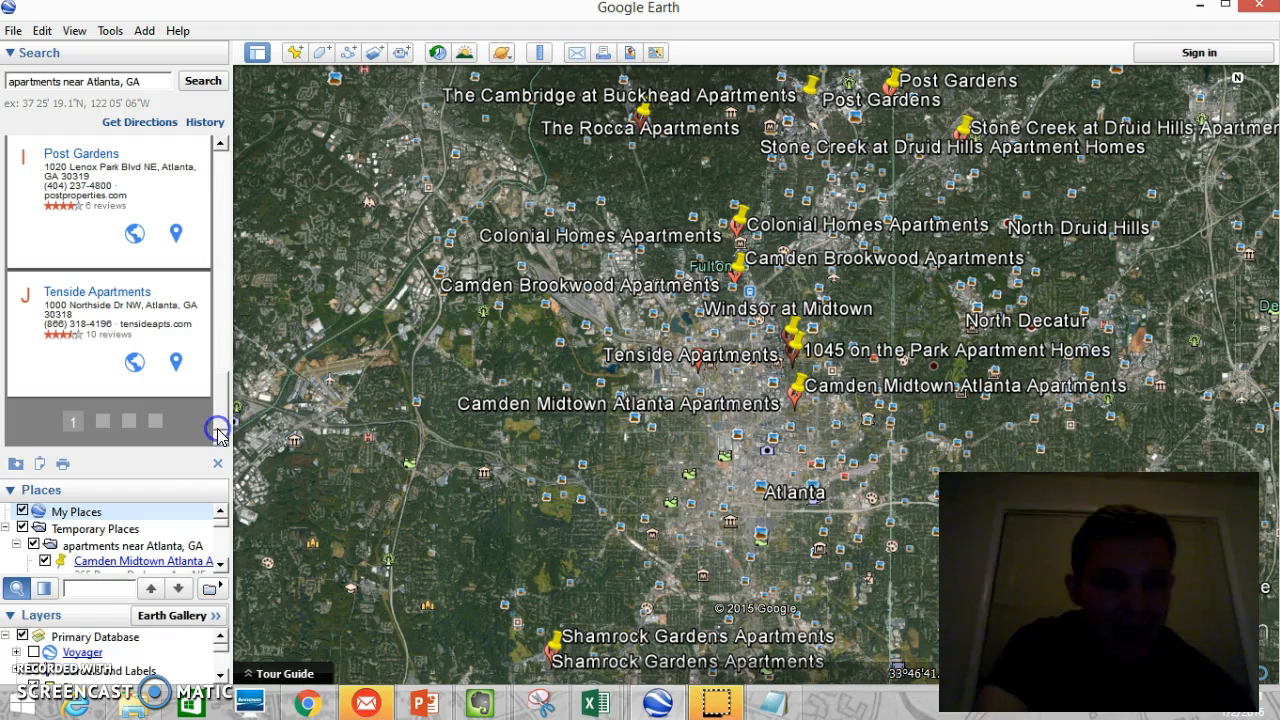
click(15, 464)
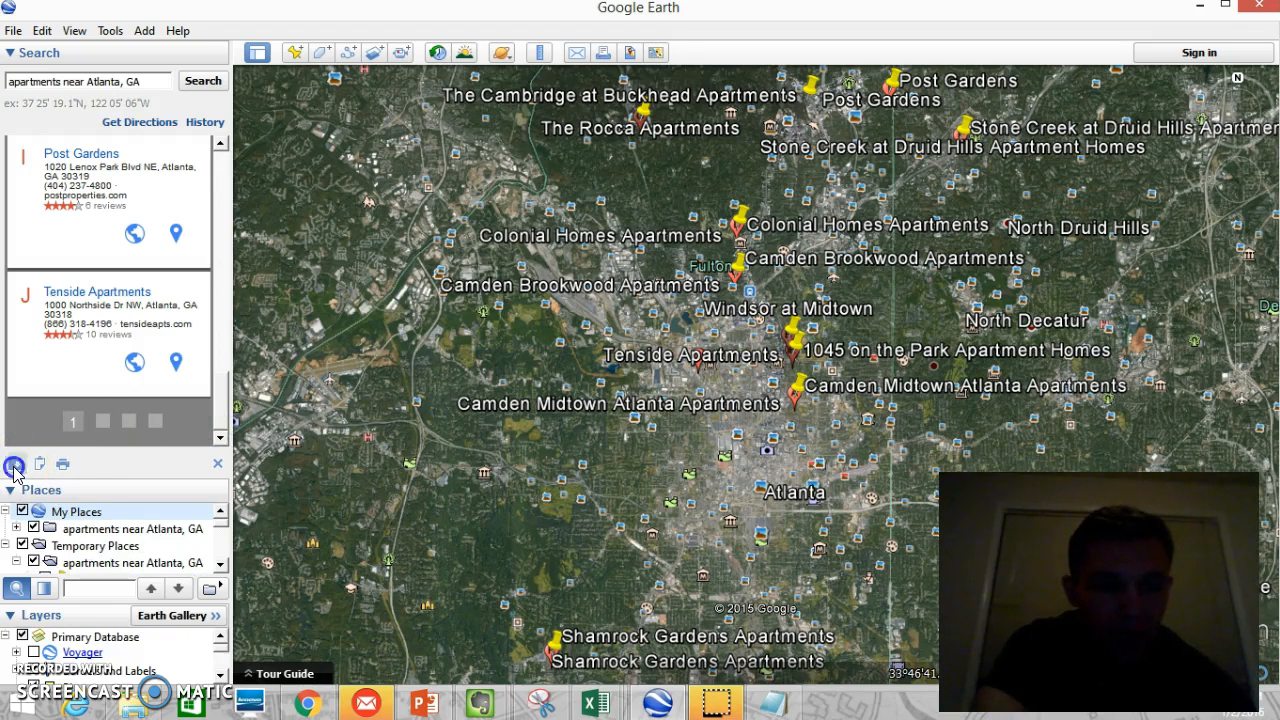
click(210, 285)
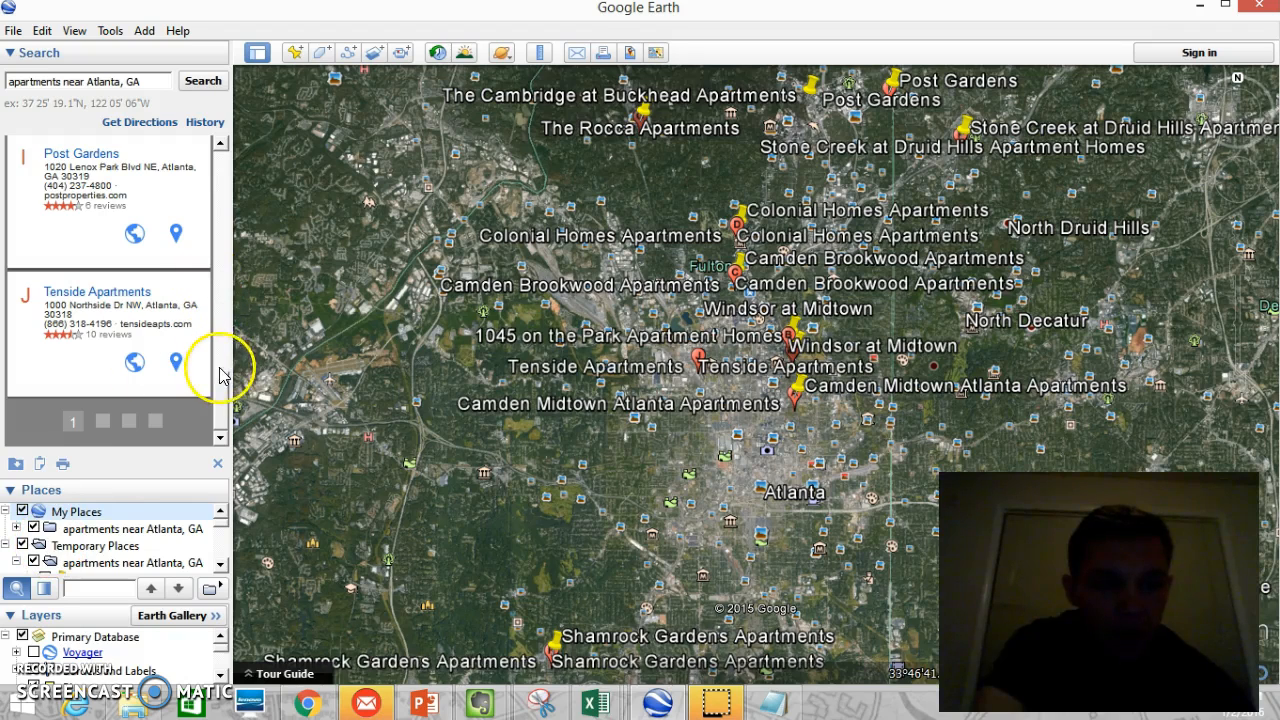
- Copy the second page of apartment search results into My Places, and browse the third page to its end
click(99, 428)
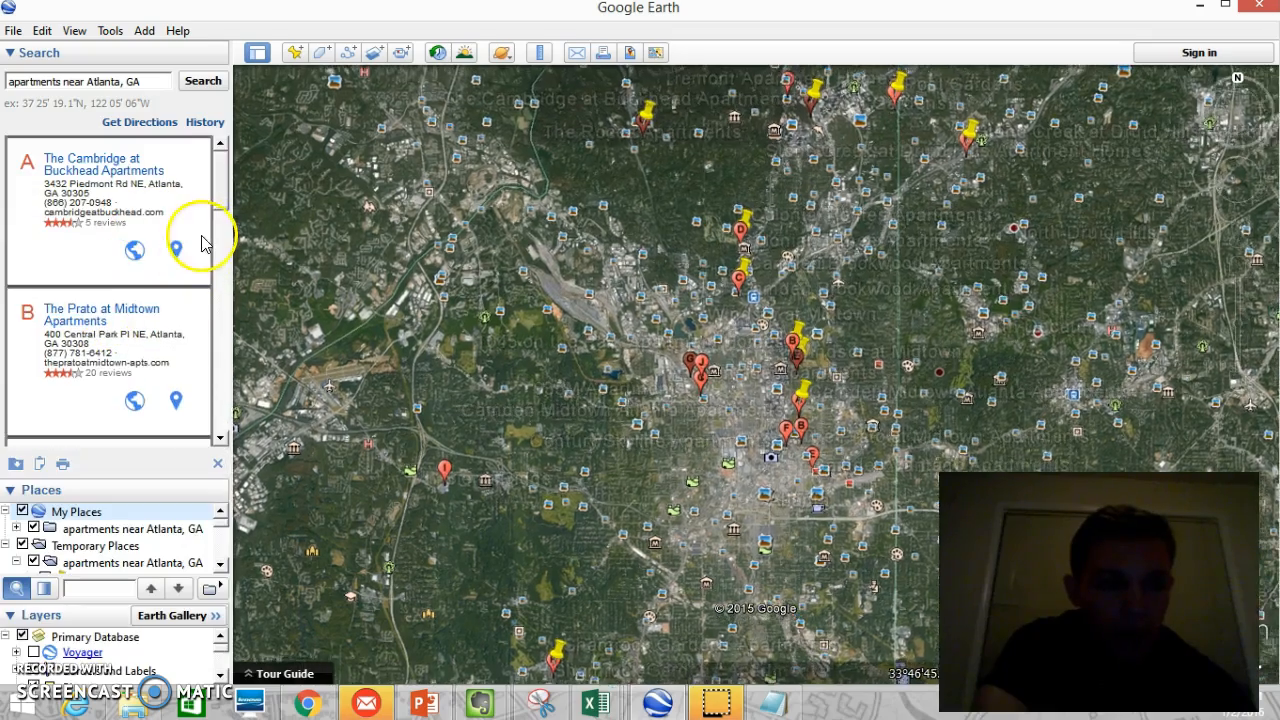
drag(218, 197, 211, 429)
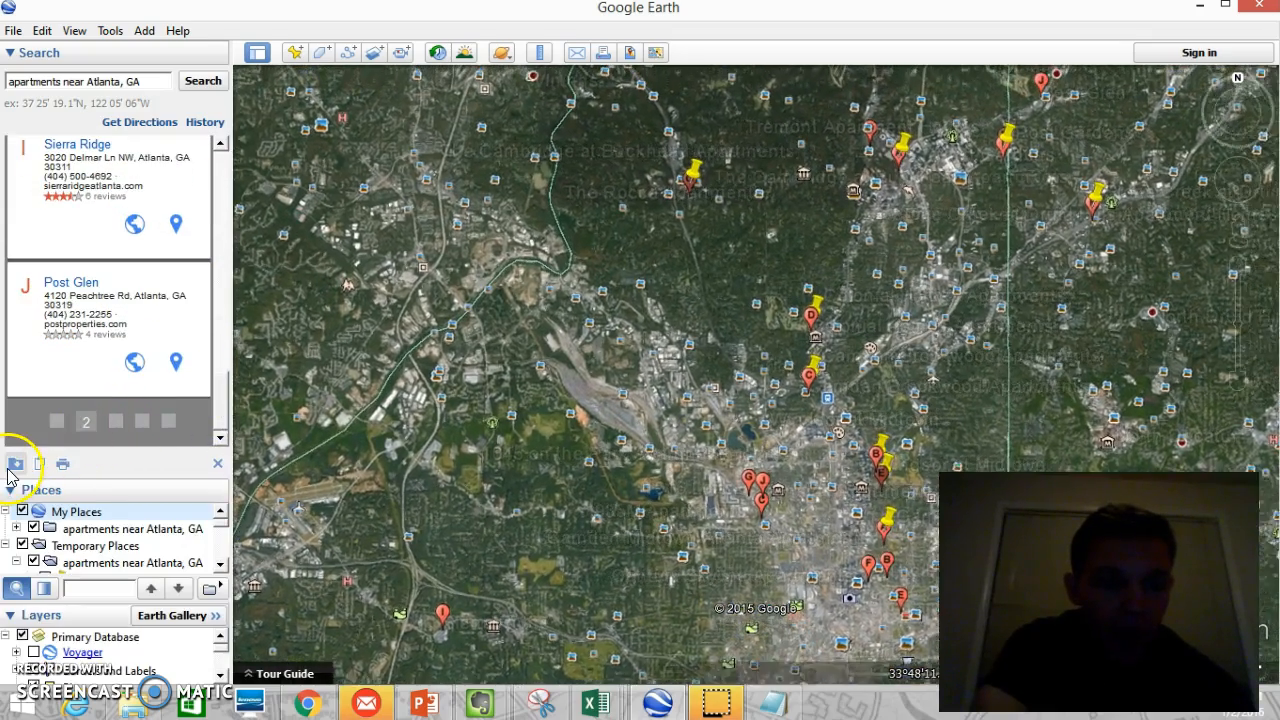
click(16, 466)
click(116, 421)
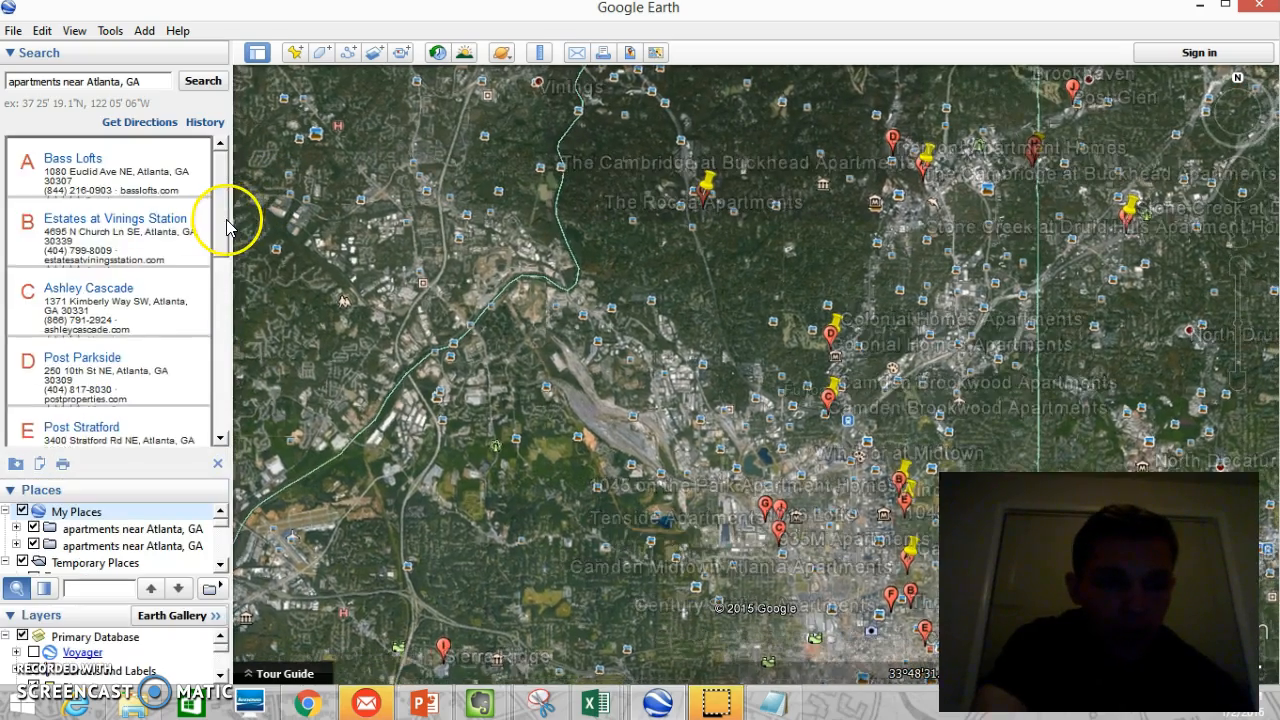
drag(223, 210, 223, 414)
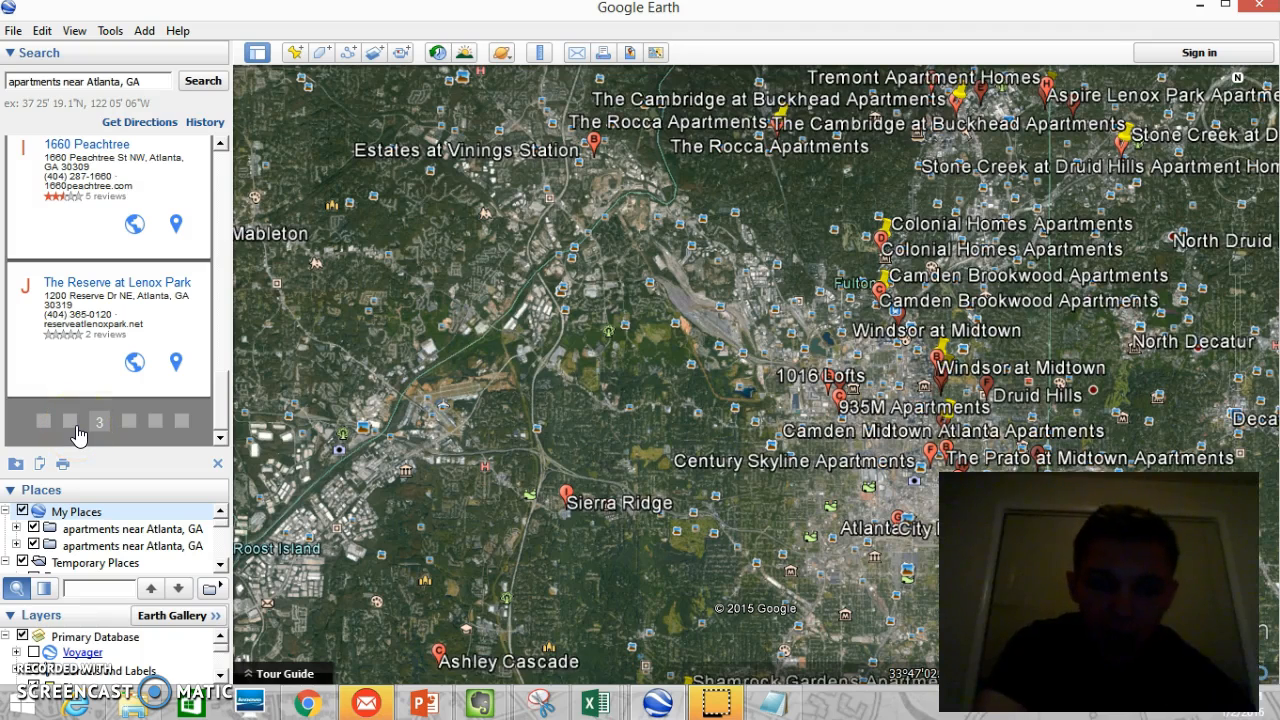
- Save My Places to the desktop as a Kml file named ATLApartments, and minimize Google Earth
click(78, 507)
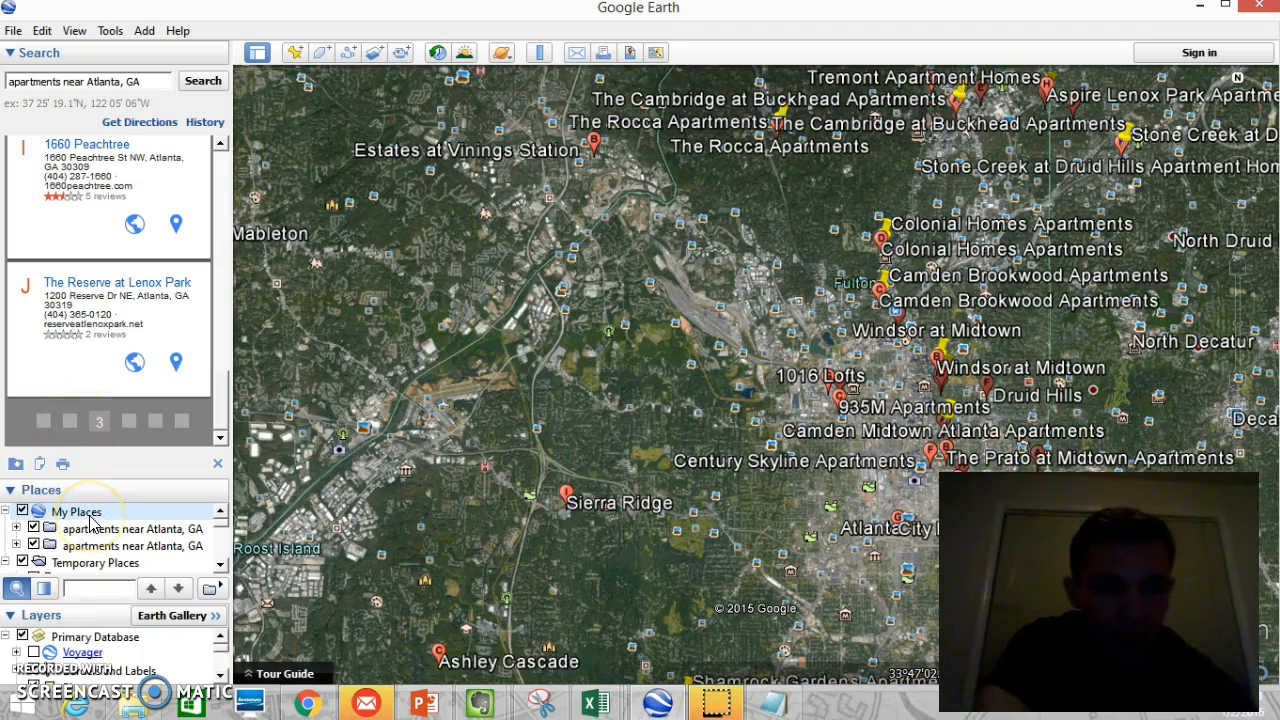
right_click(91, 517)
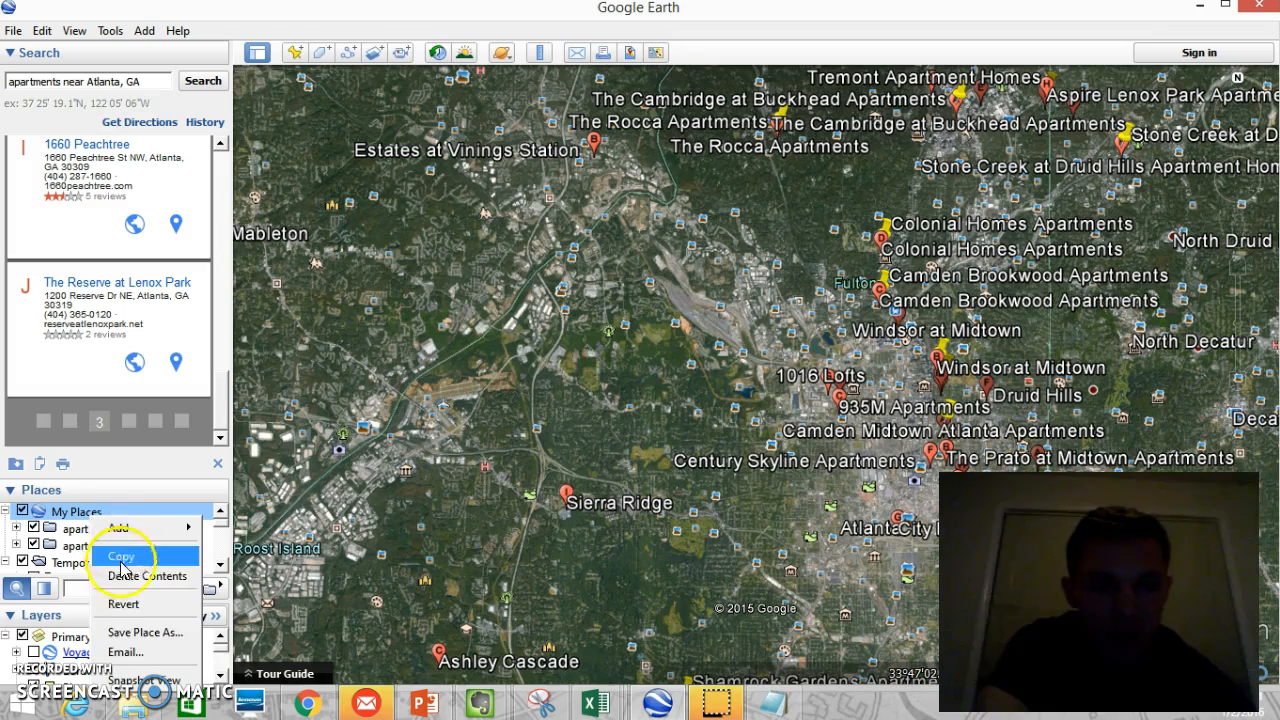
click(133, 632)
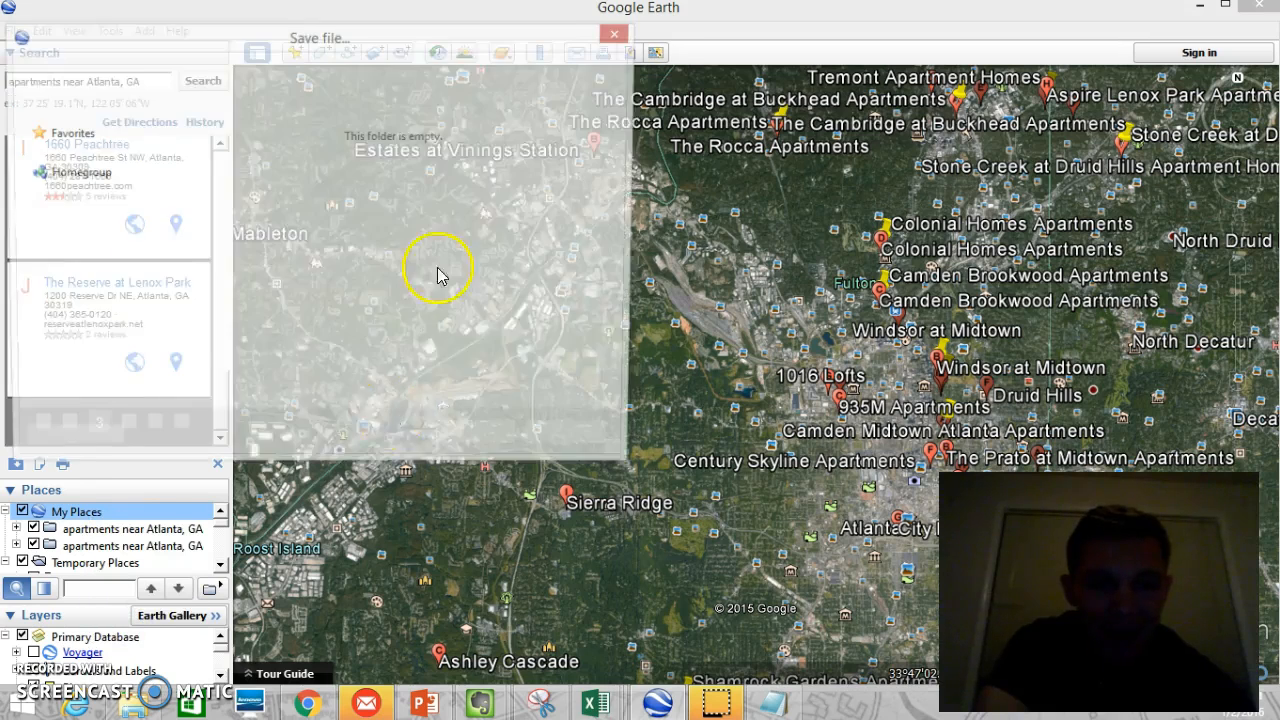
click(218, 400)
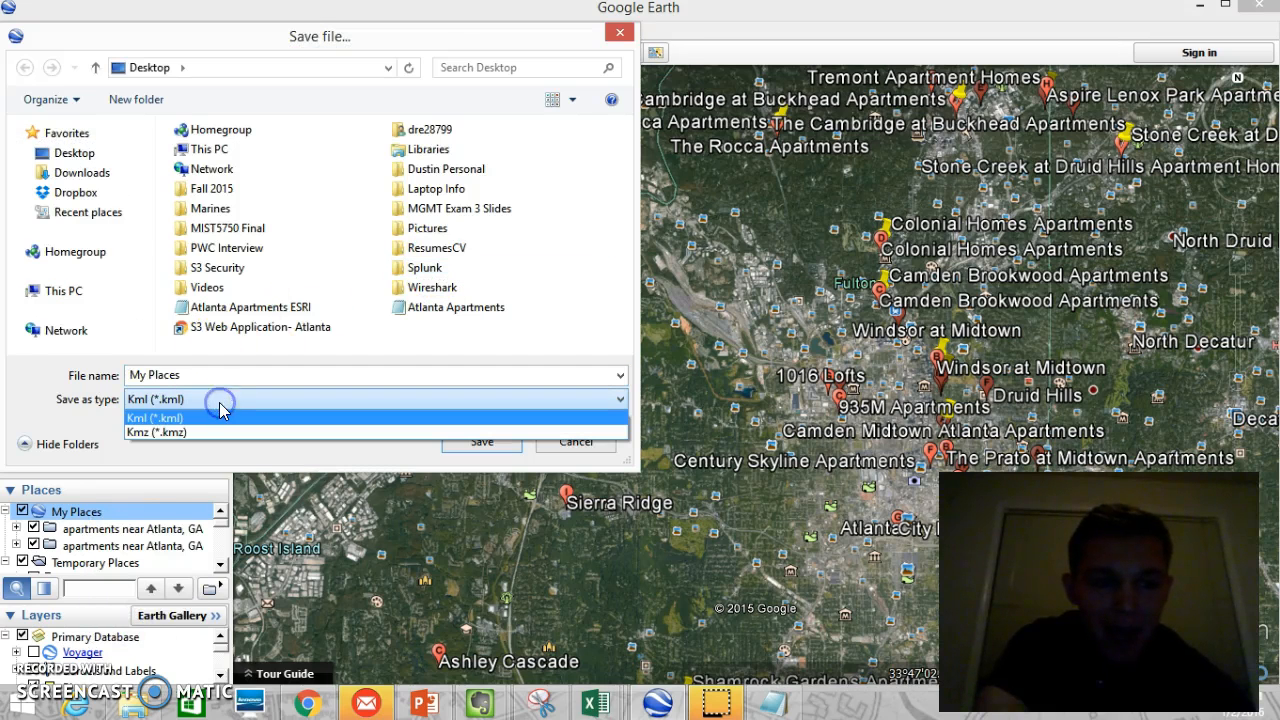
click(220, 405)
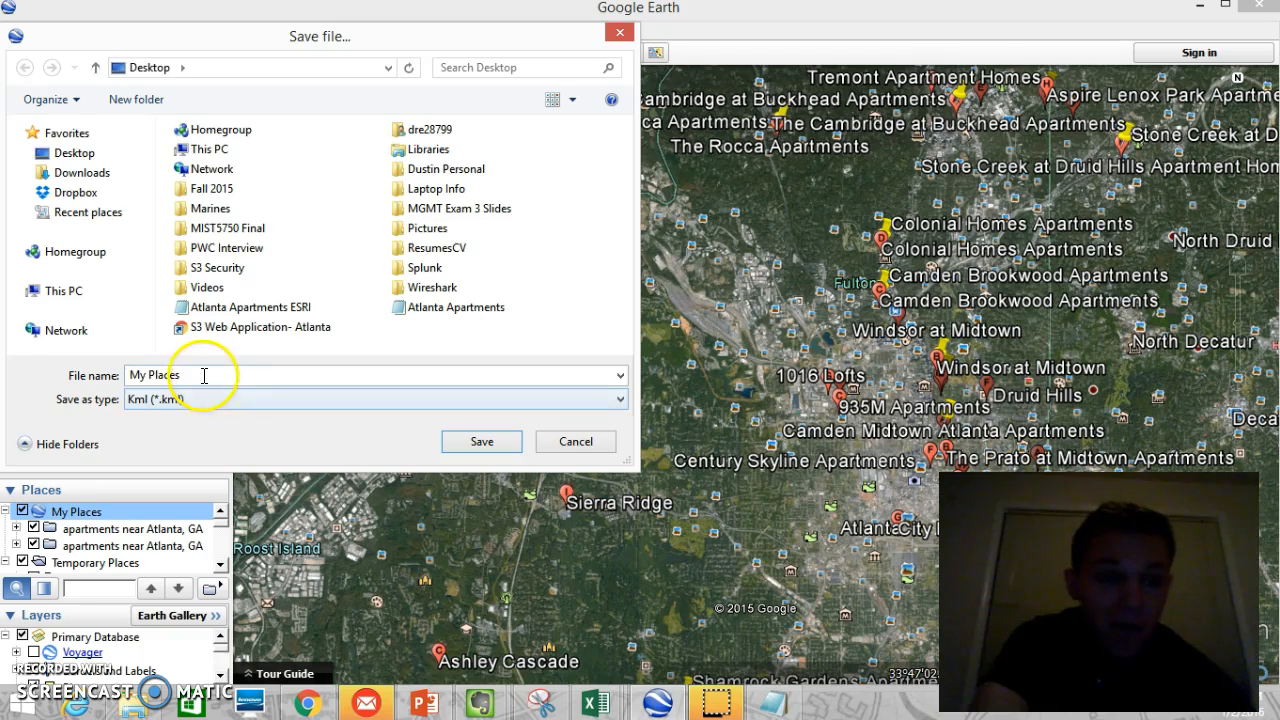
click(202, 375)
text(ATLA)
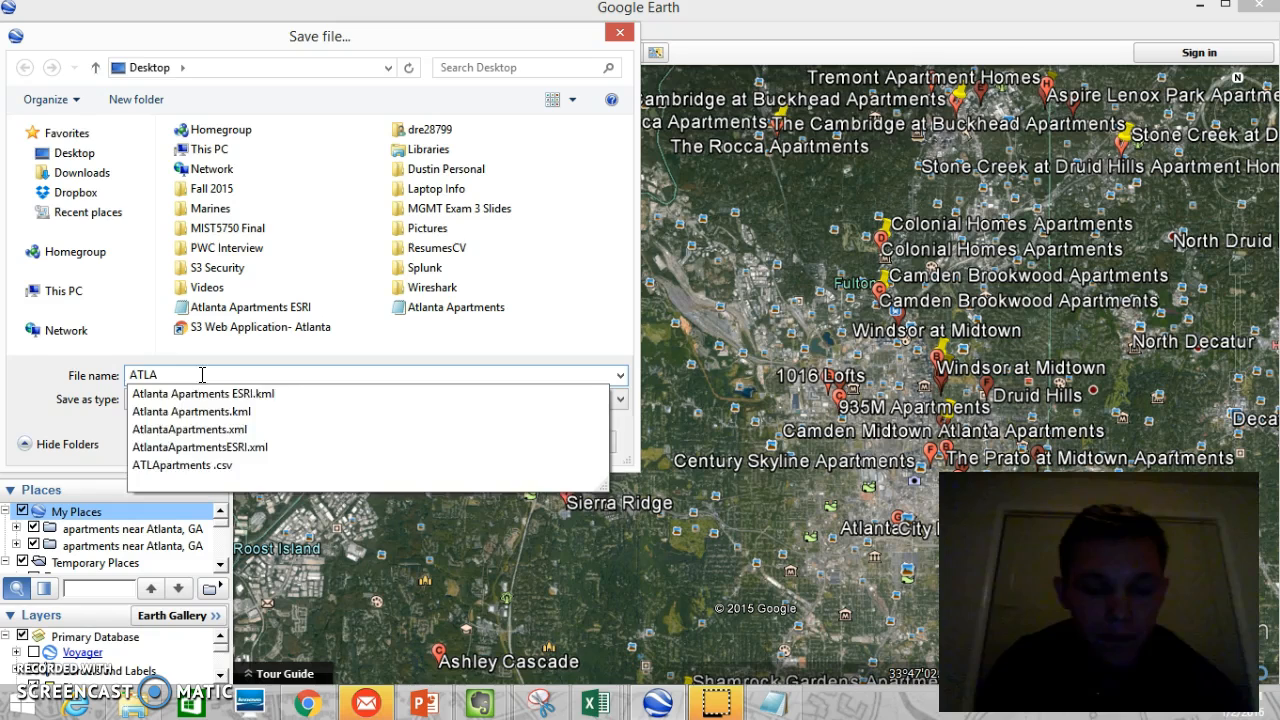
text(part)
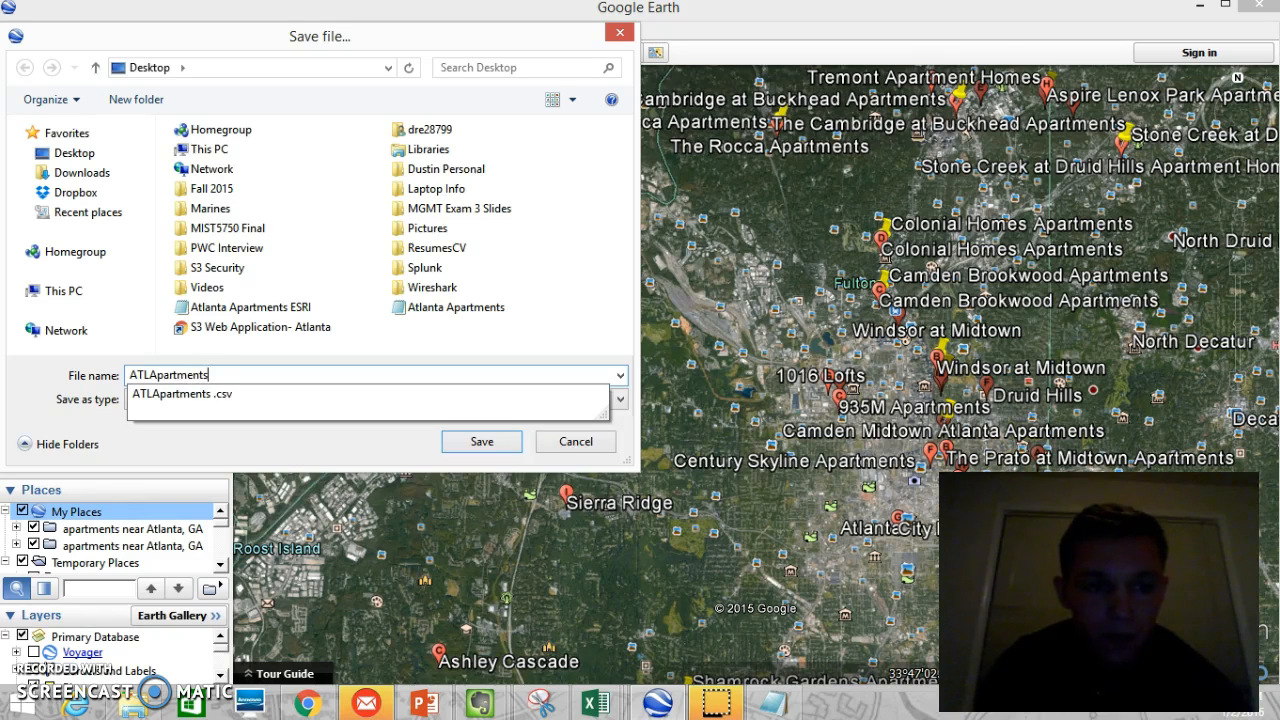
text(ments)
key(Return)
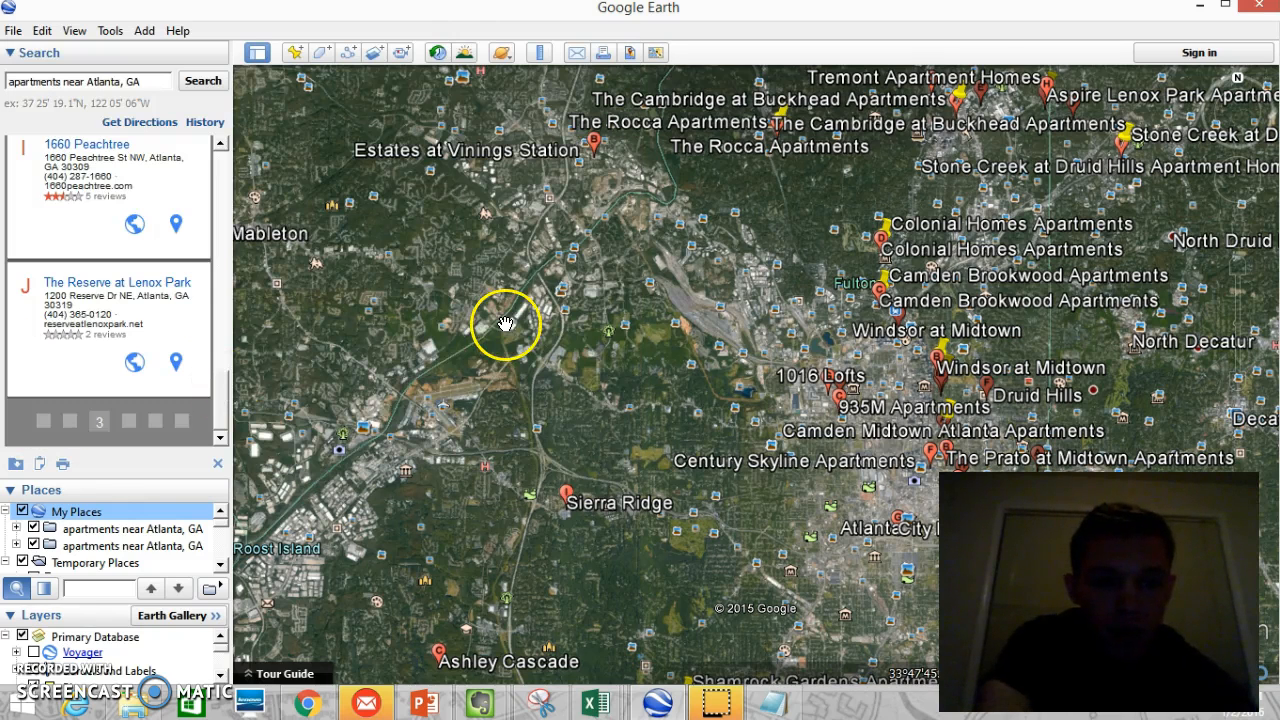
click(1205, 12)
click(1203, 8)
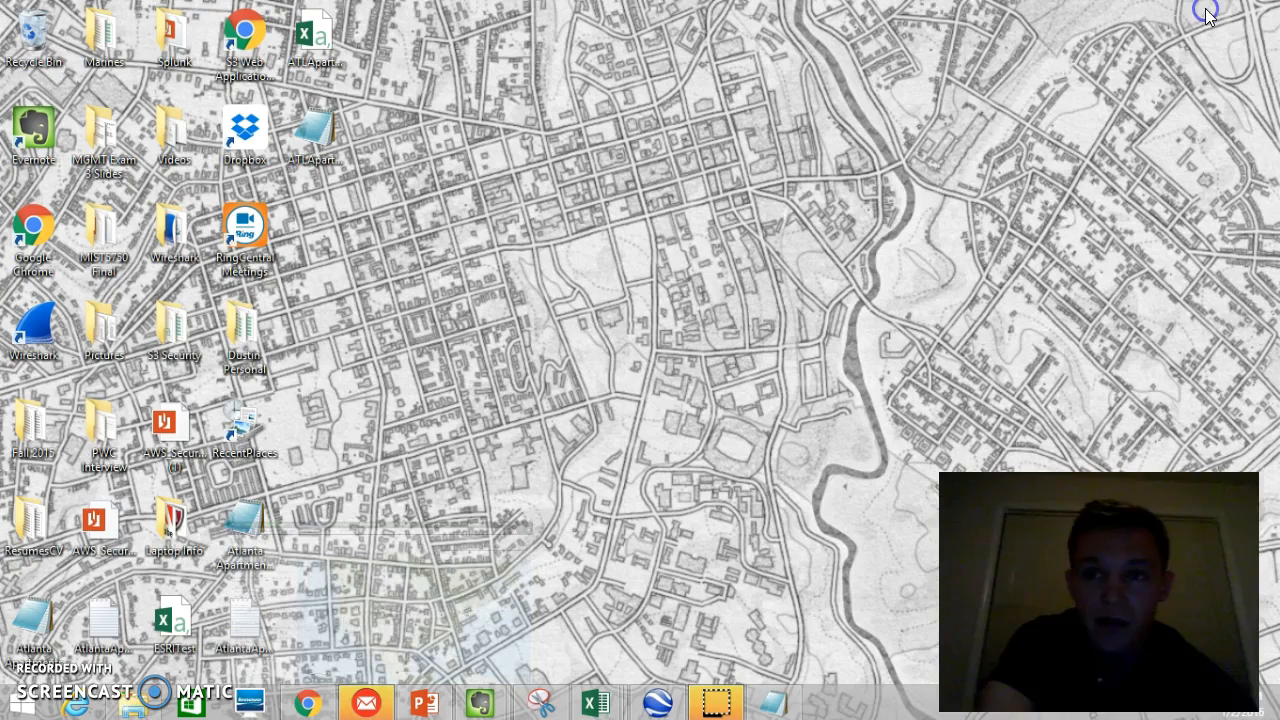
click(246, 560)
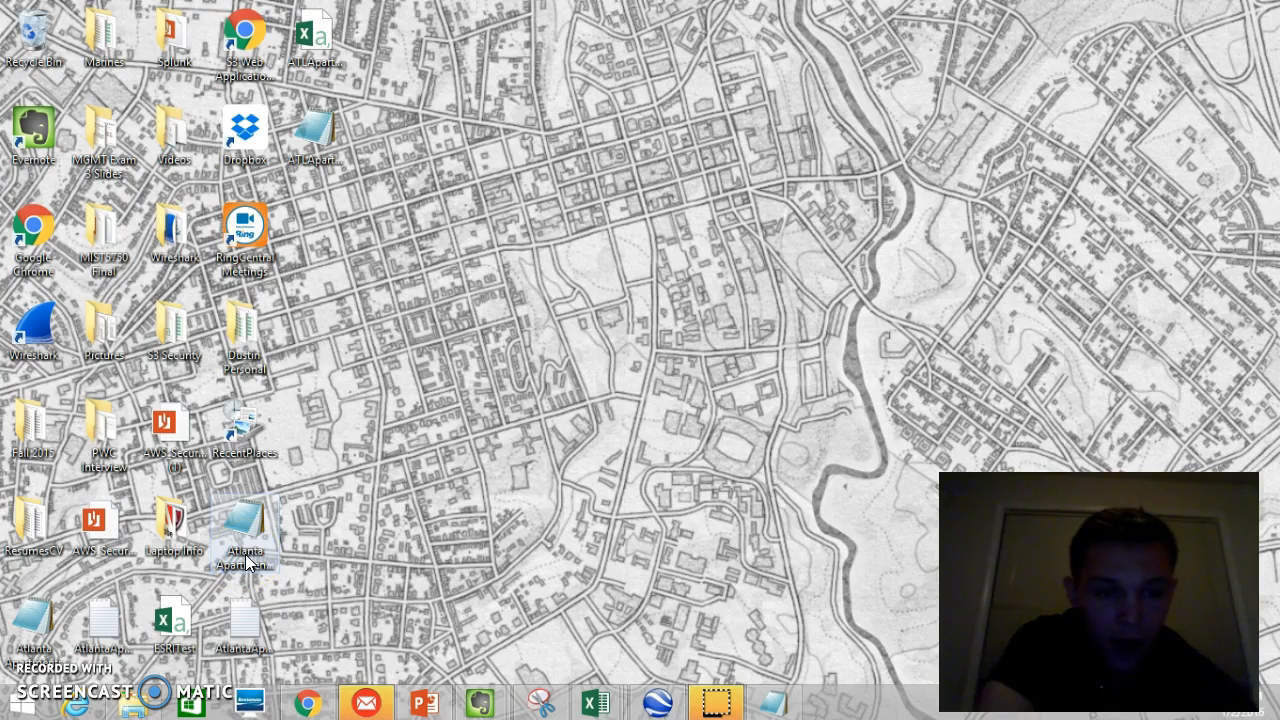
right_click(246, 562)
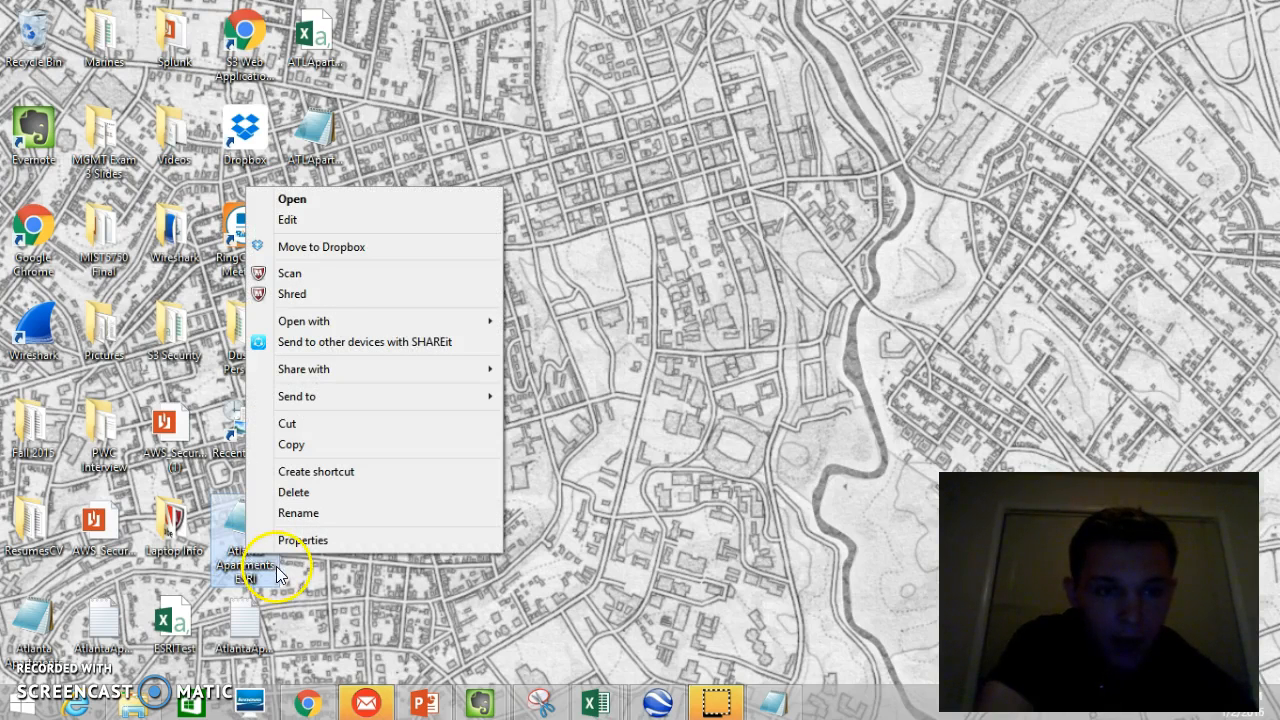
click(322, 585)
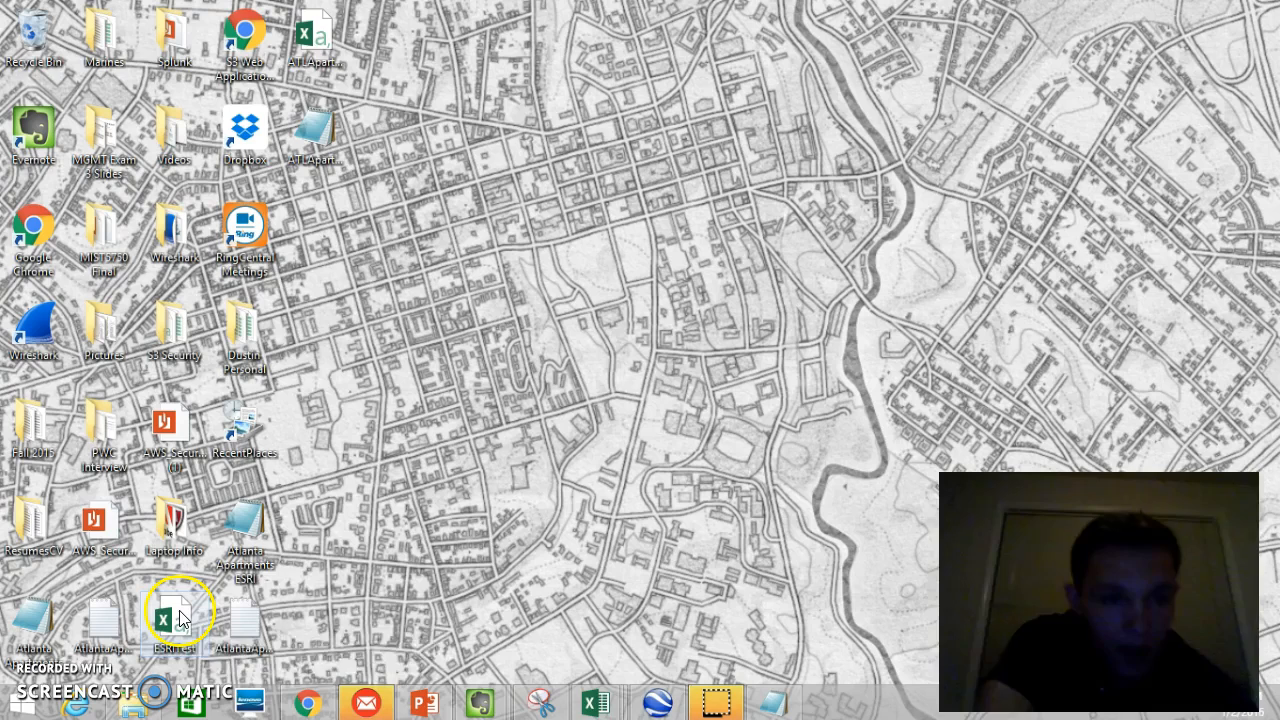
- Open the newly exported ATLApartments KML file from the desktop in Notepad
right_click(310, 135)
click(392, 228)
mouse_move(398, 317)
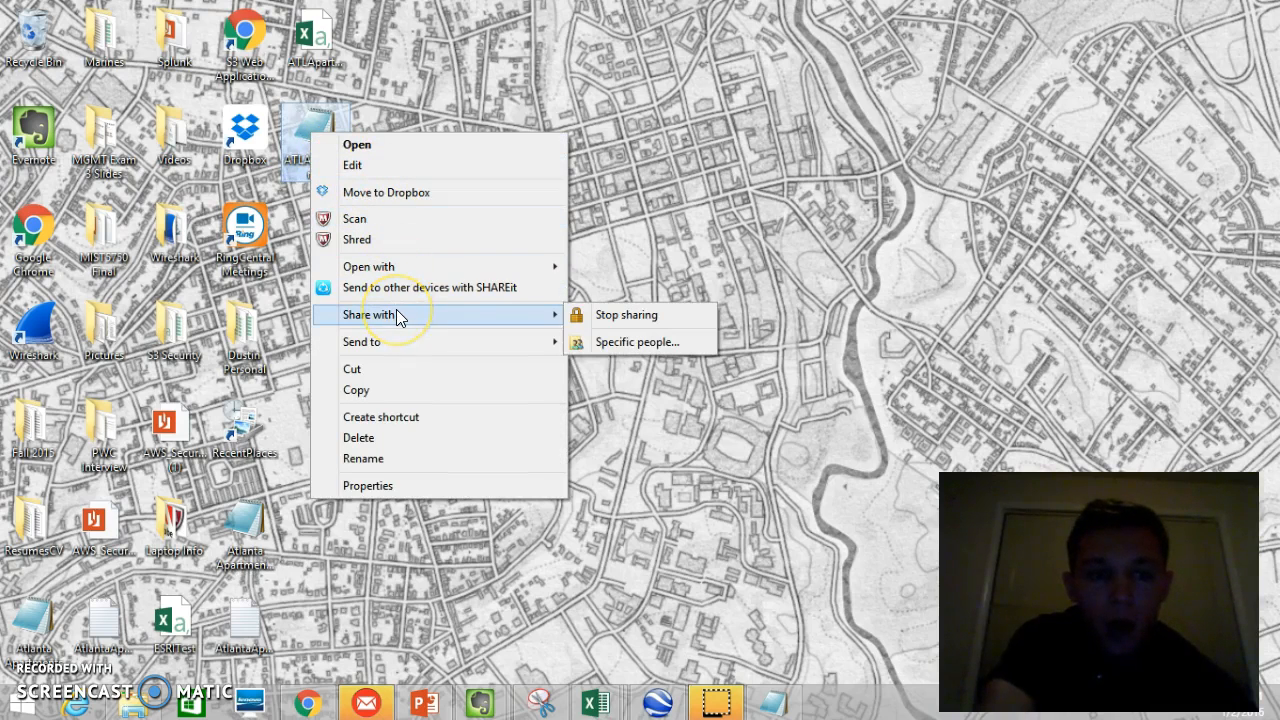
mouse_move(571, 266)
click(610, 288)
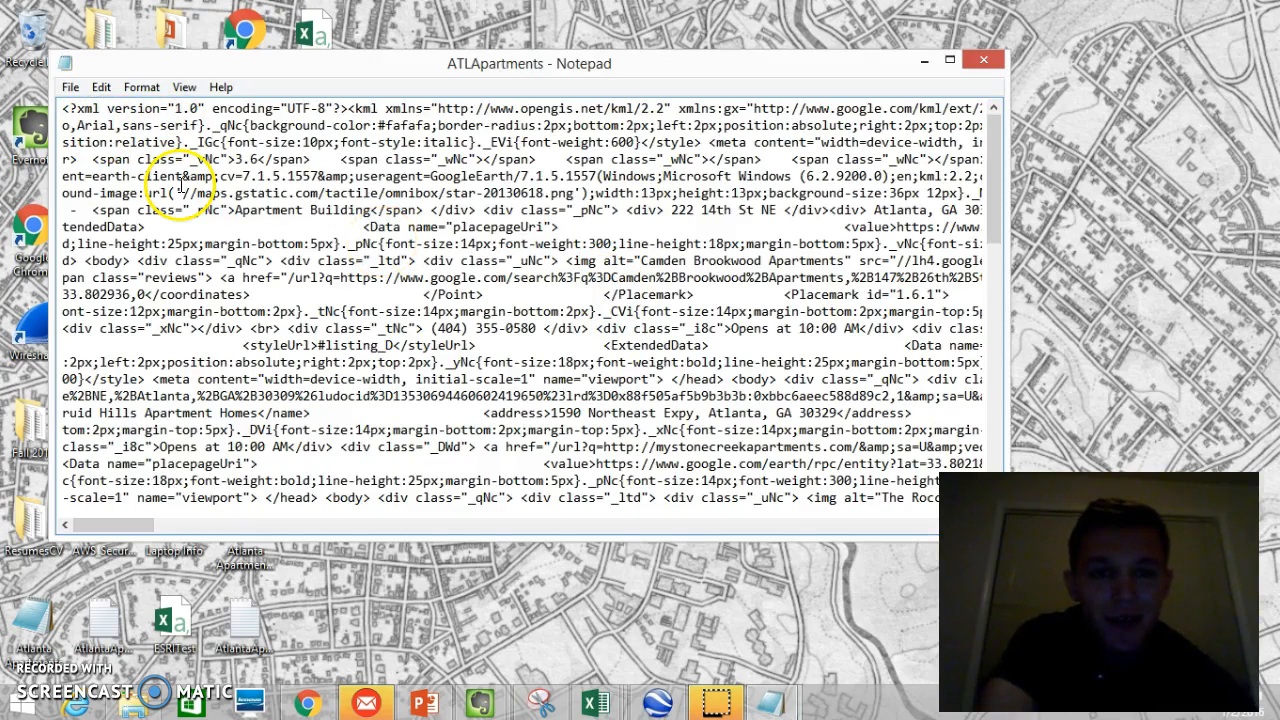
- Save the Notepad document to the desktop as ATLApartments.xml with the All Files type, and close Notepad
click(71, 89)
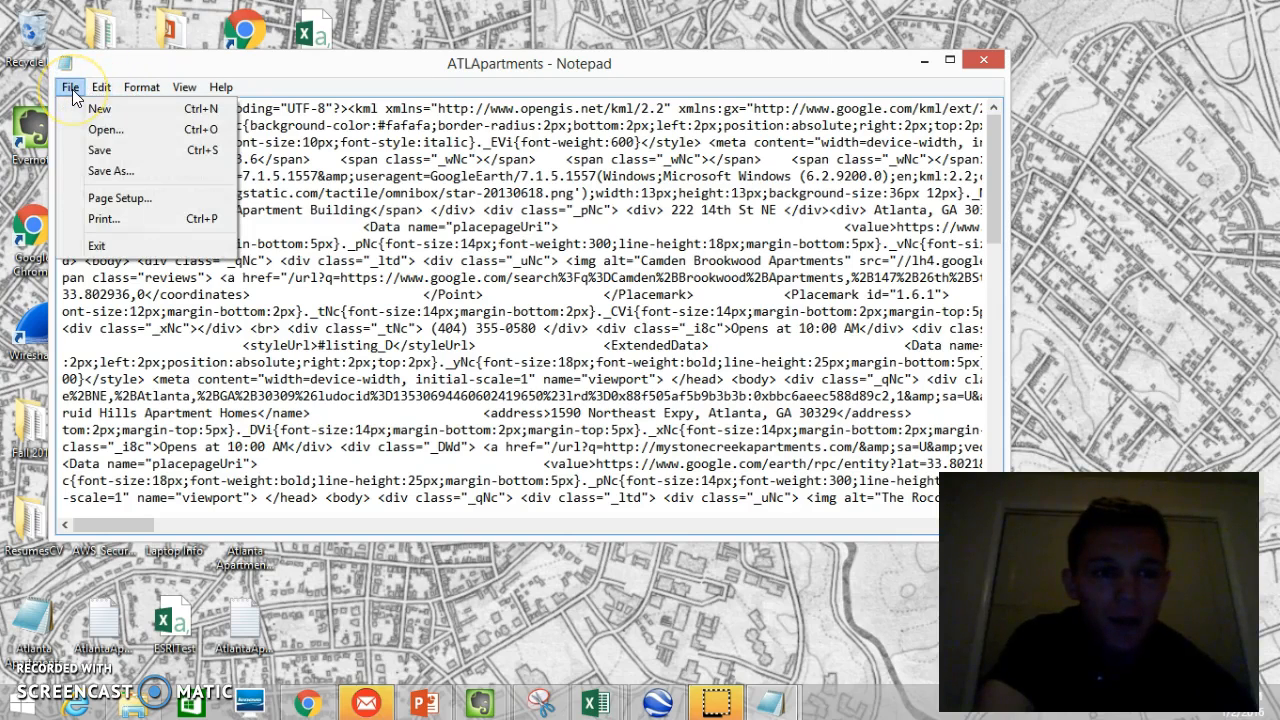
click(110, 173)
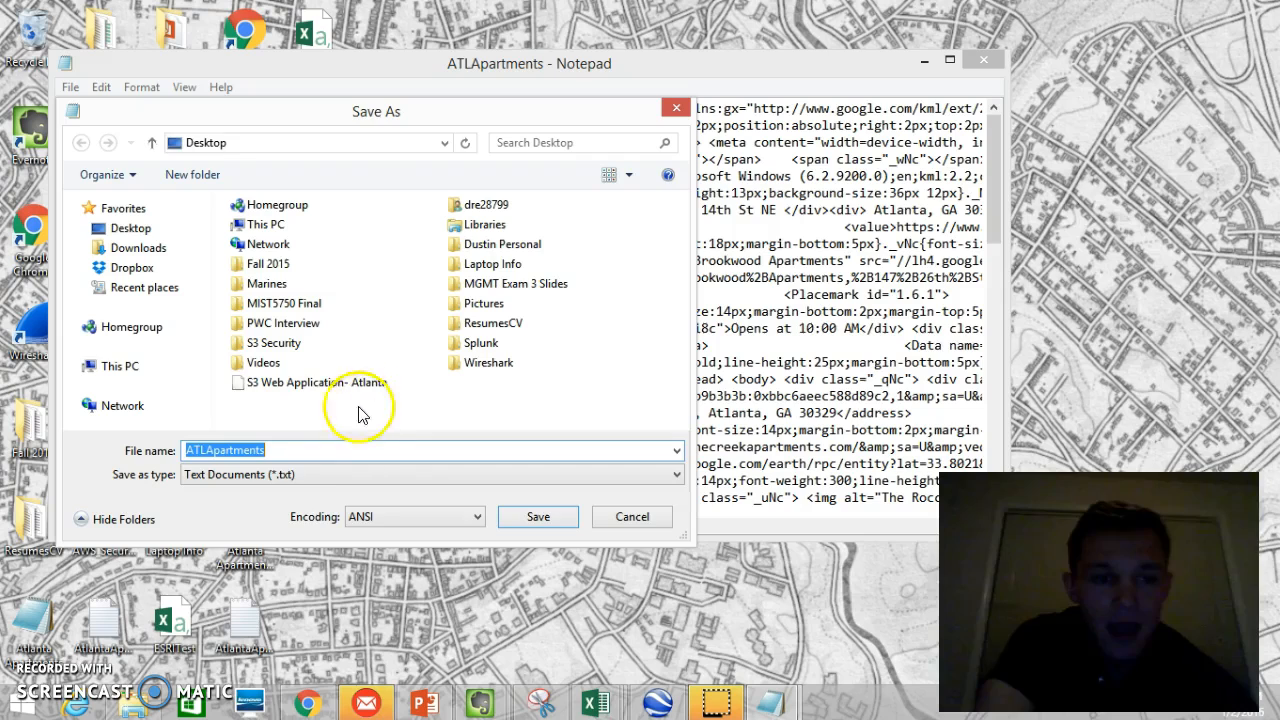
click(300, 475)
click(289, 504)
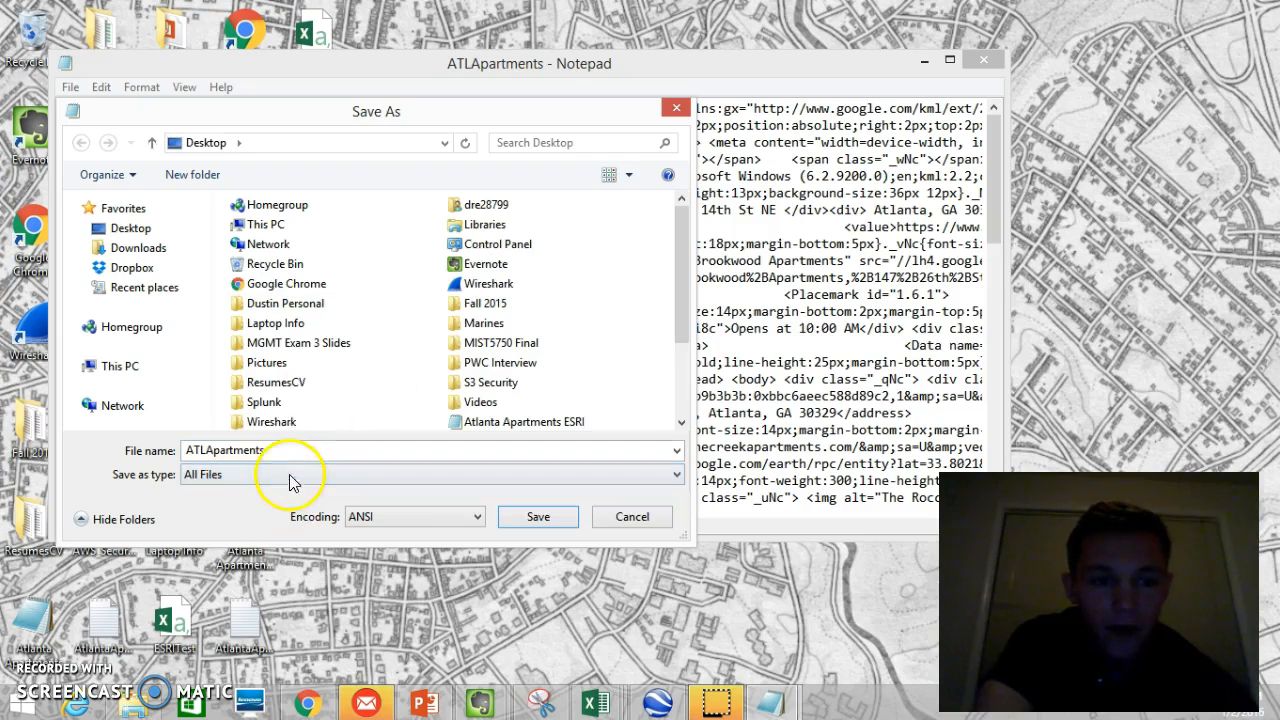
double_click(293, 449)
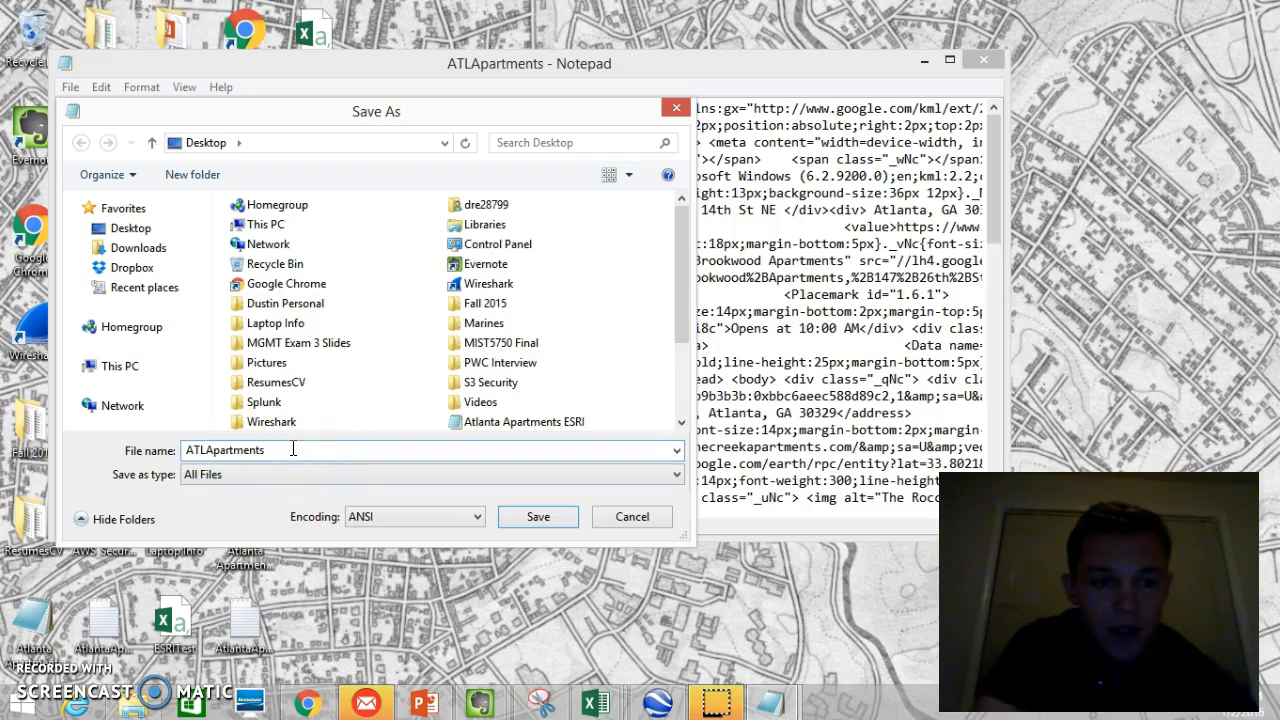
text(.xm)
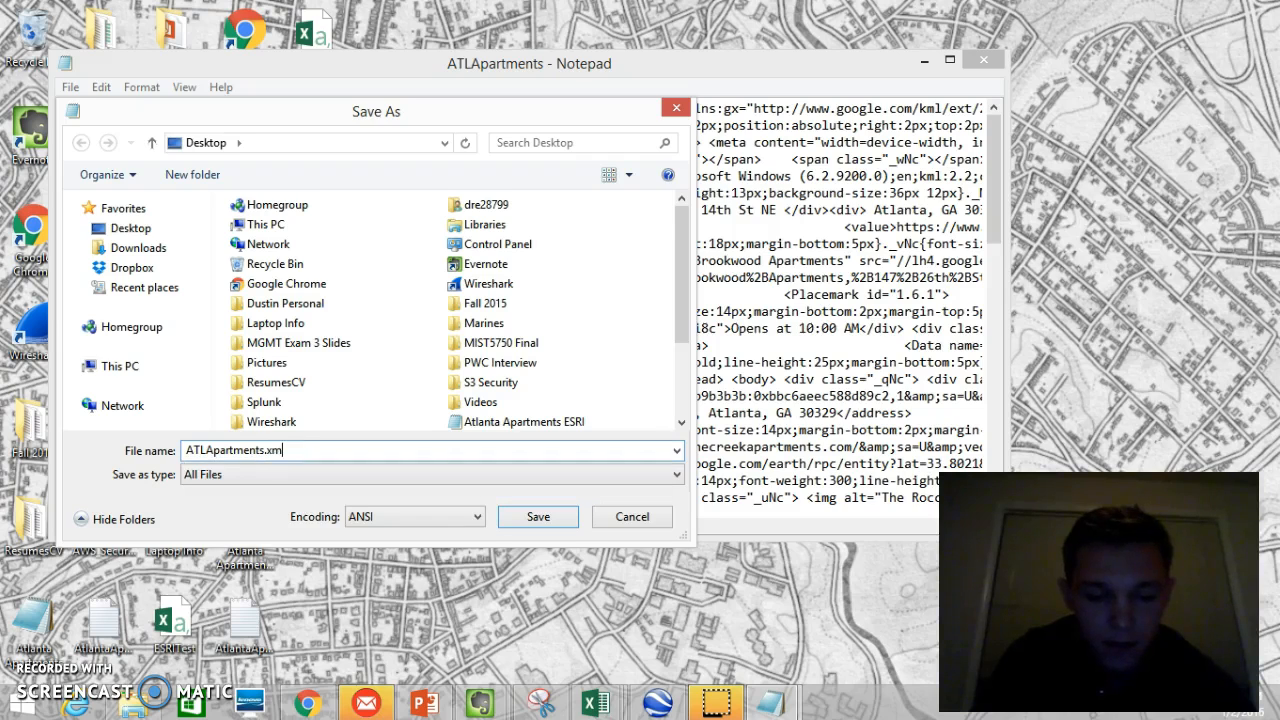
text(l)
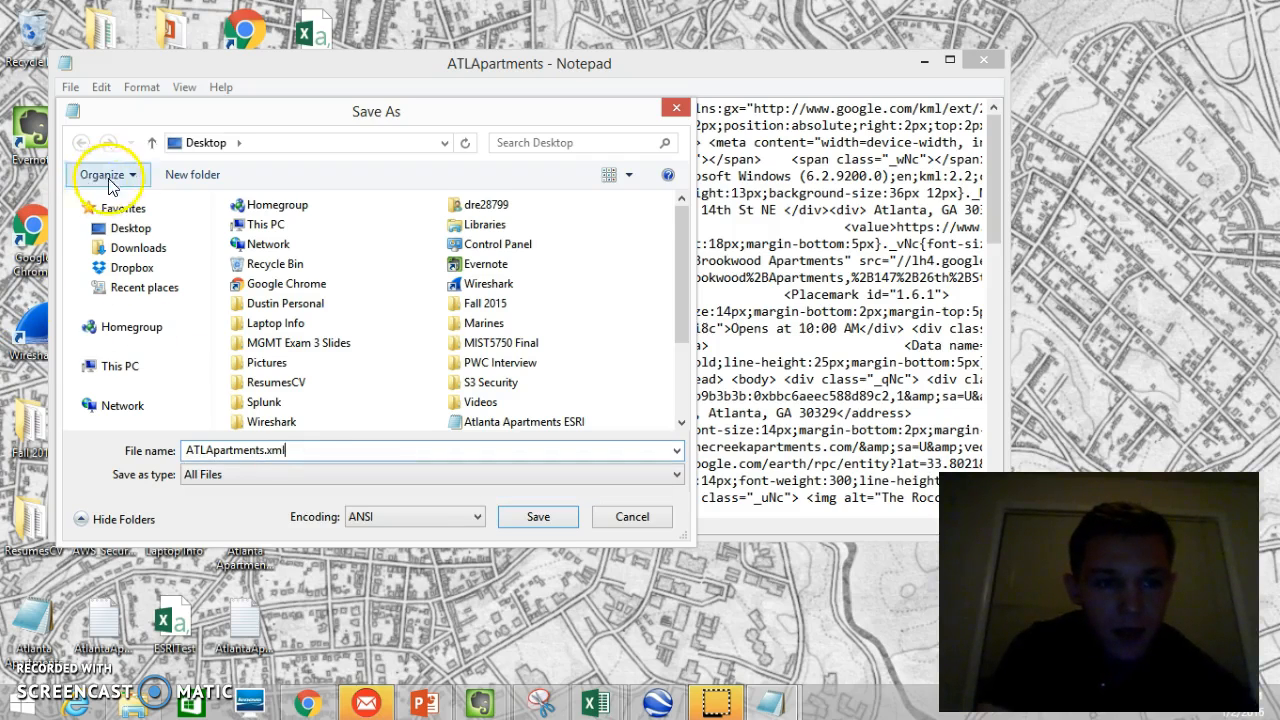
click(118, 230)
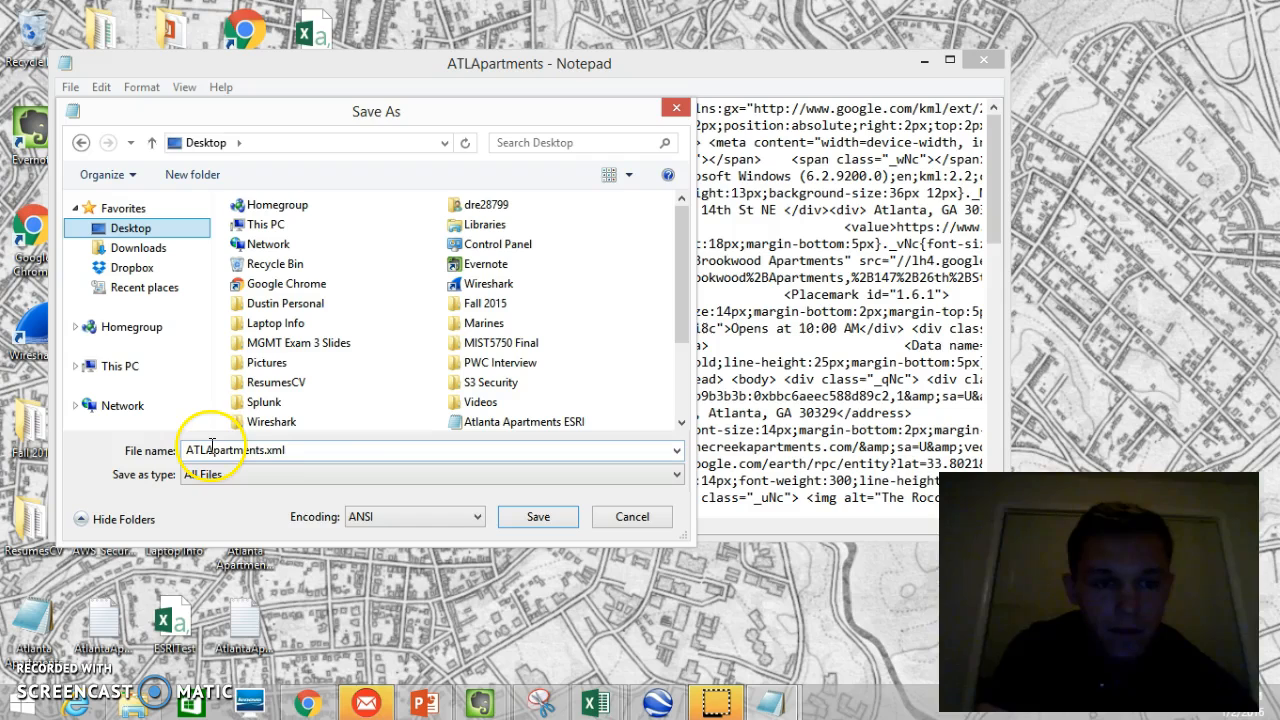
click(536, 521)
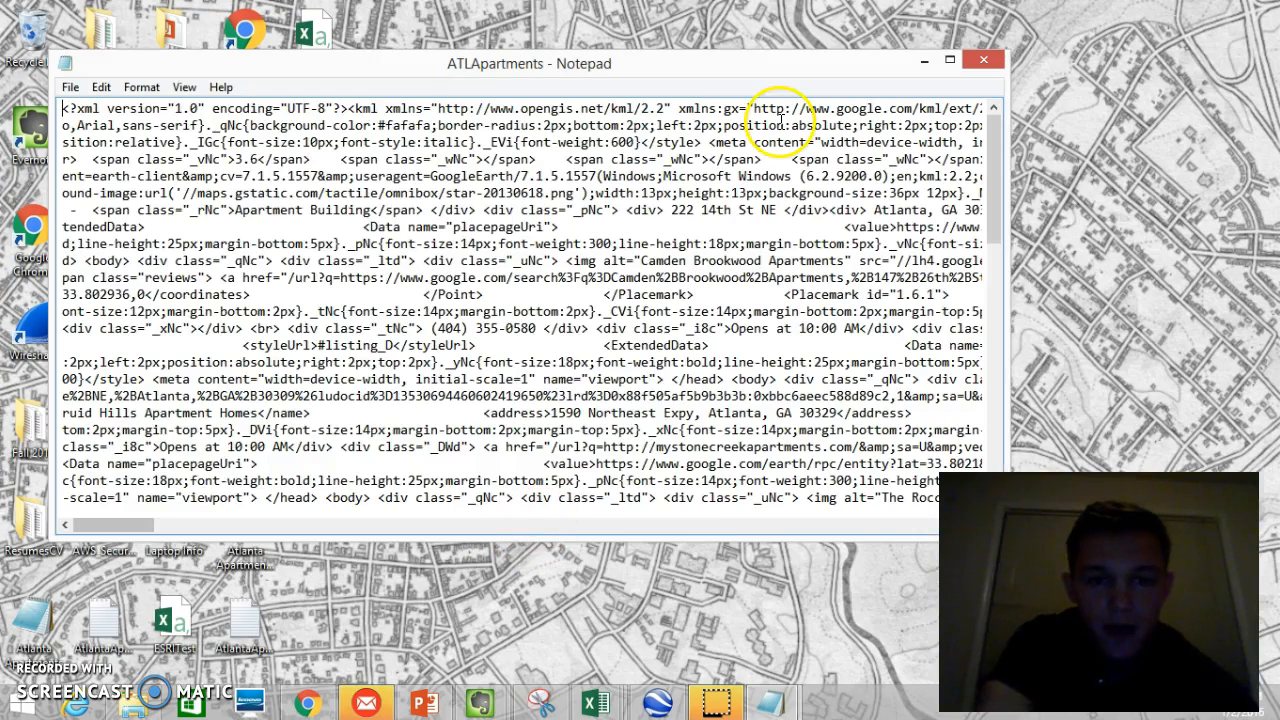
click(983, 60)
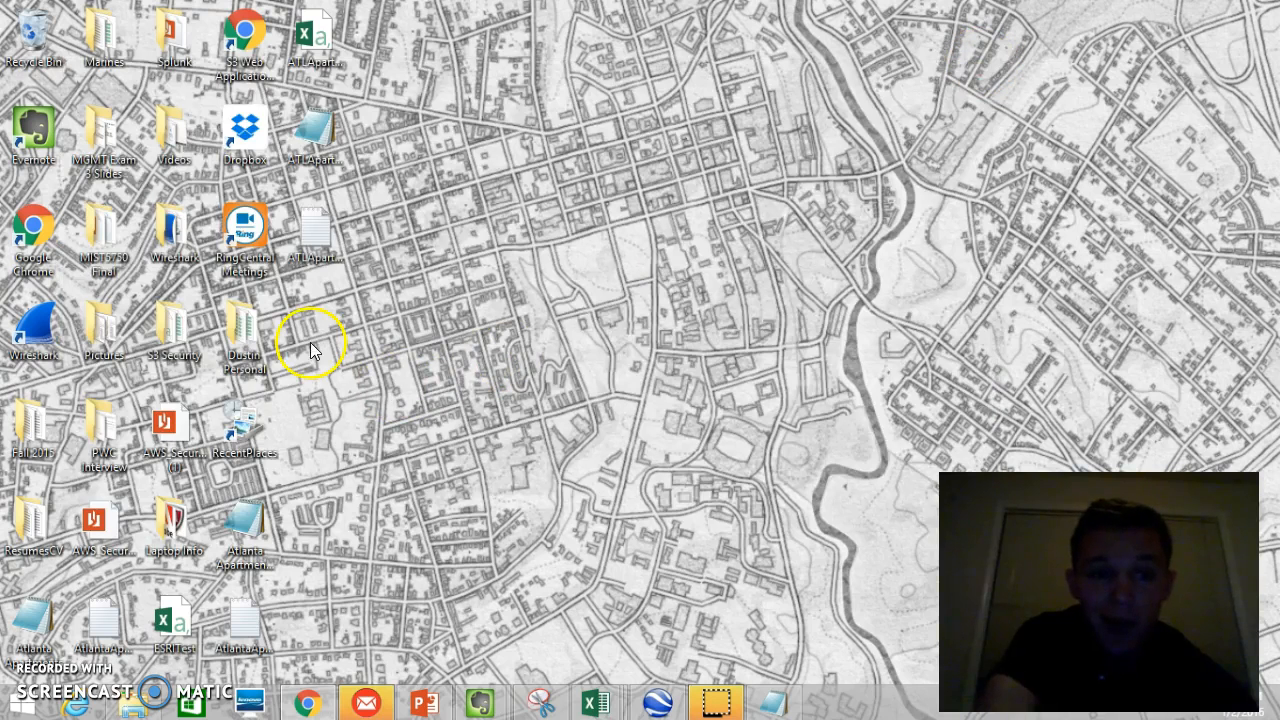
right_click(333, 214)
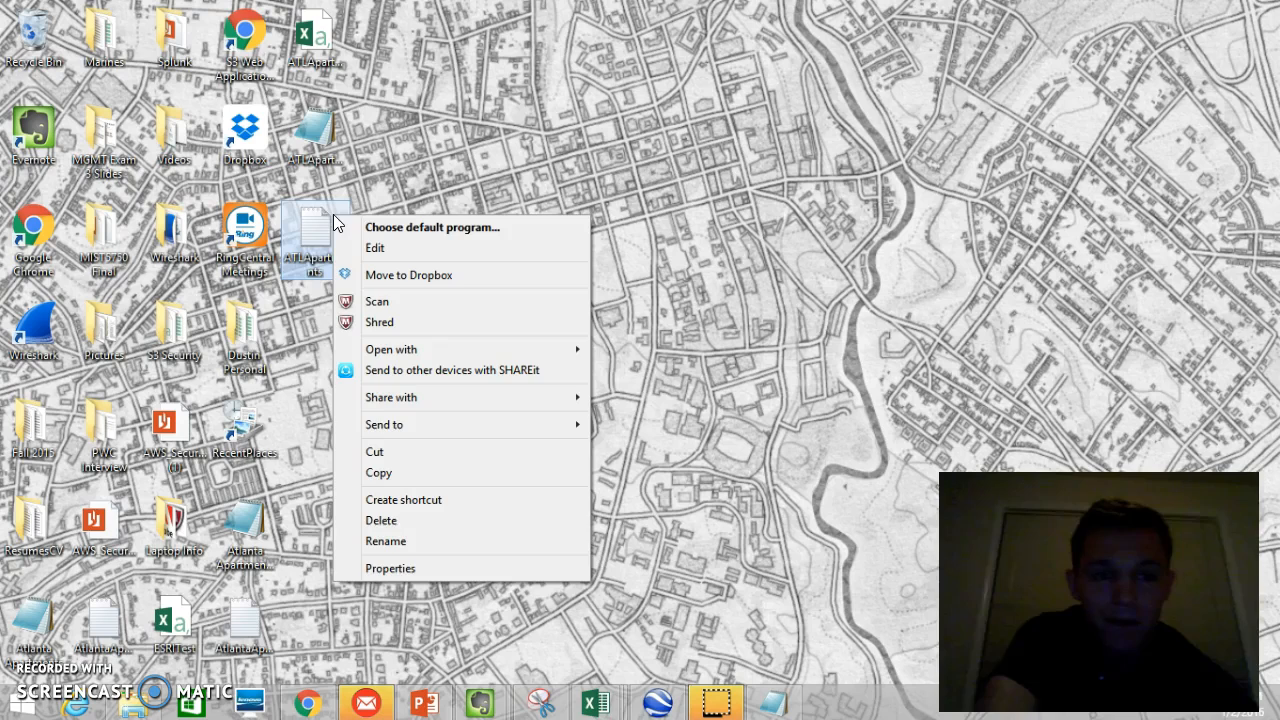
click(295, 286)
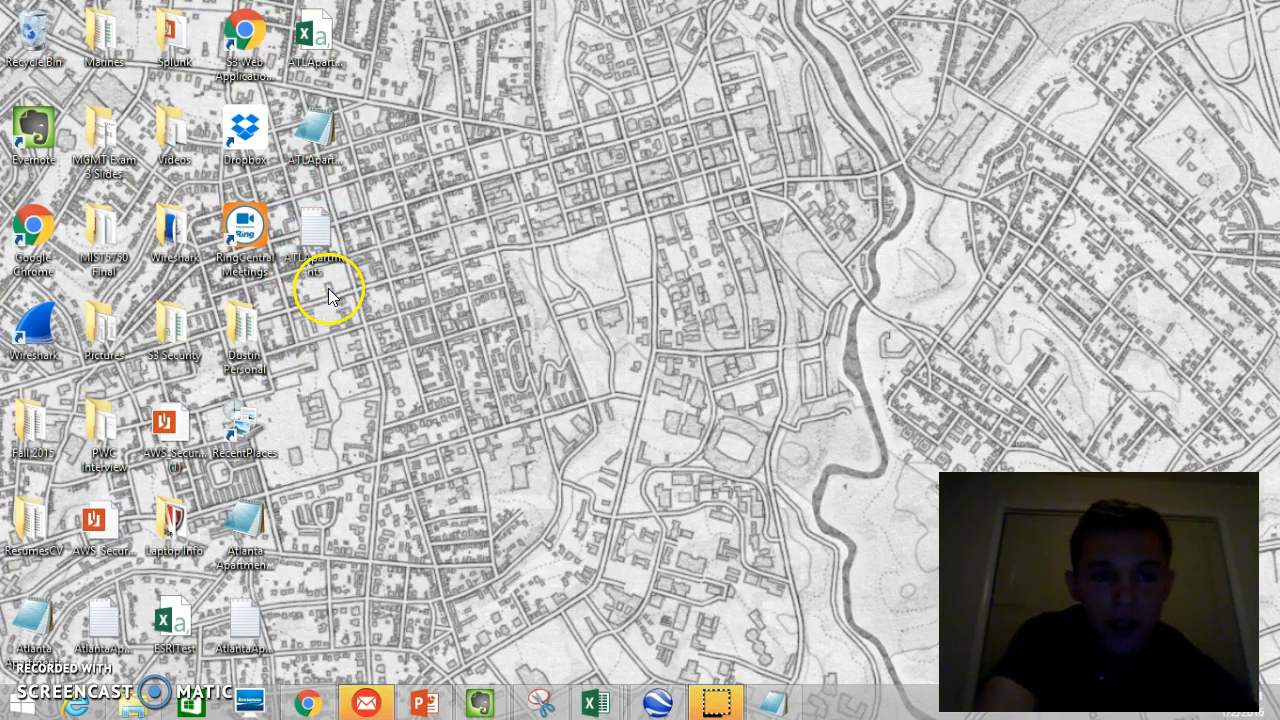
click(308, 703)
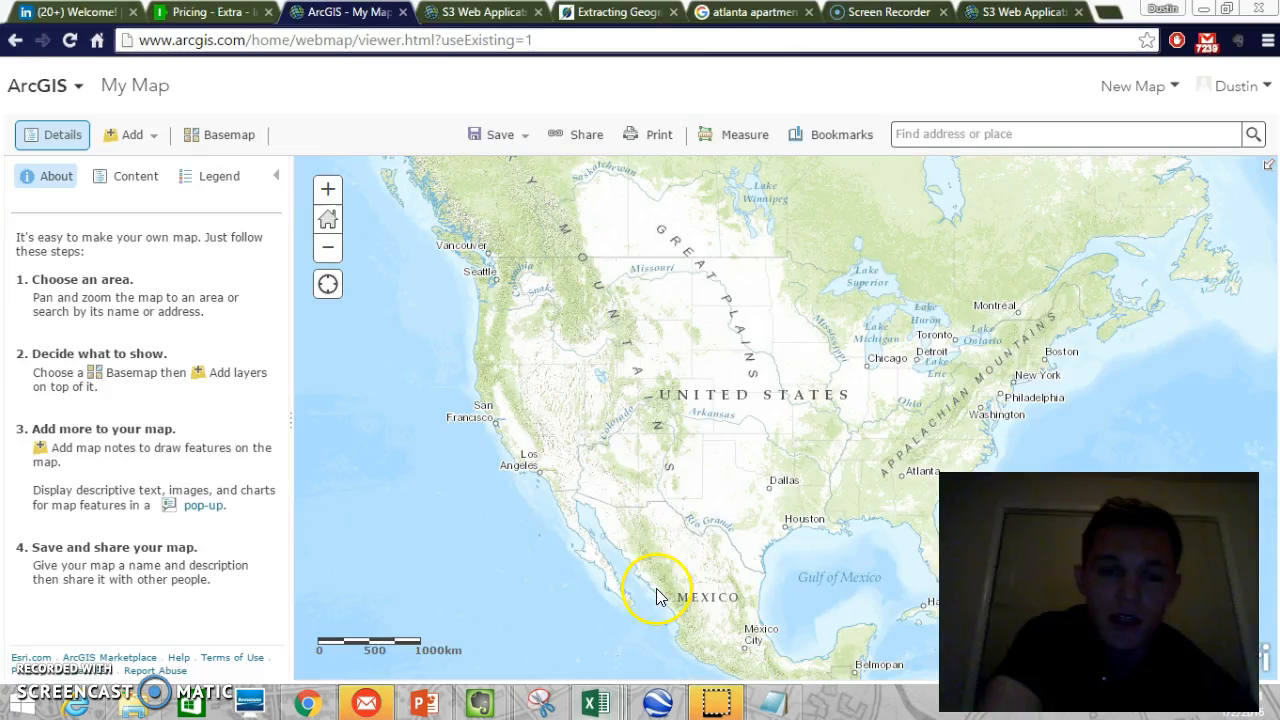
- Switch to the blank Excel workbook and look through its recent workbooks for the apartments file
click(657, 597)
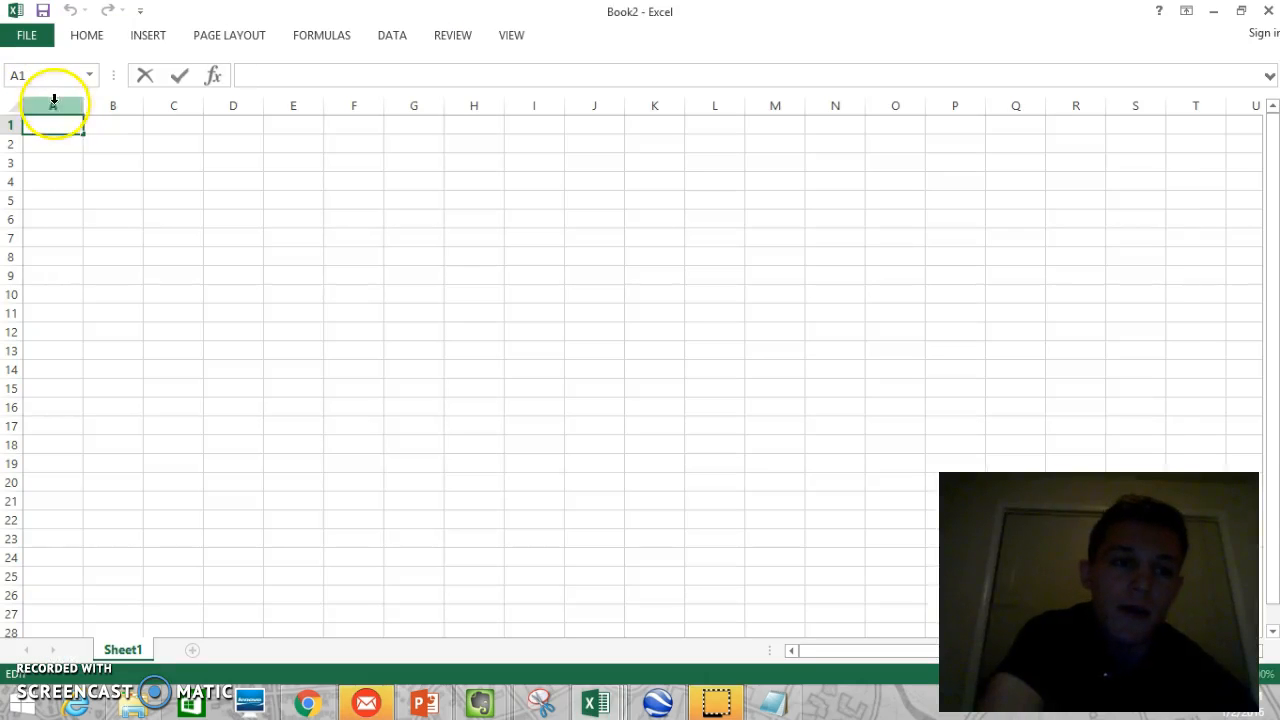
key(BackSpace)
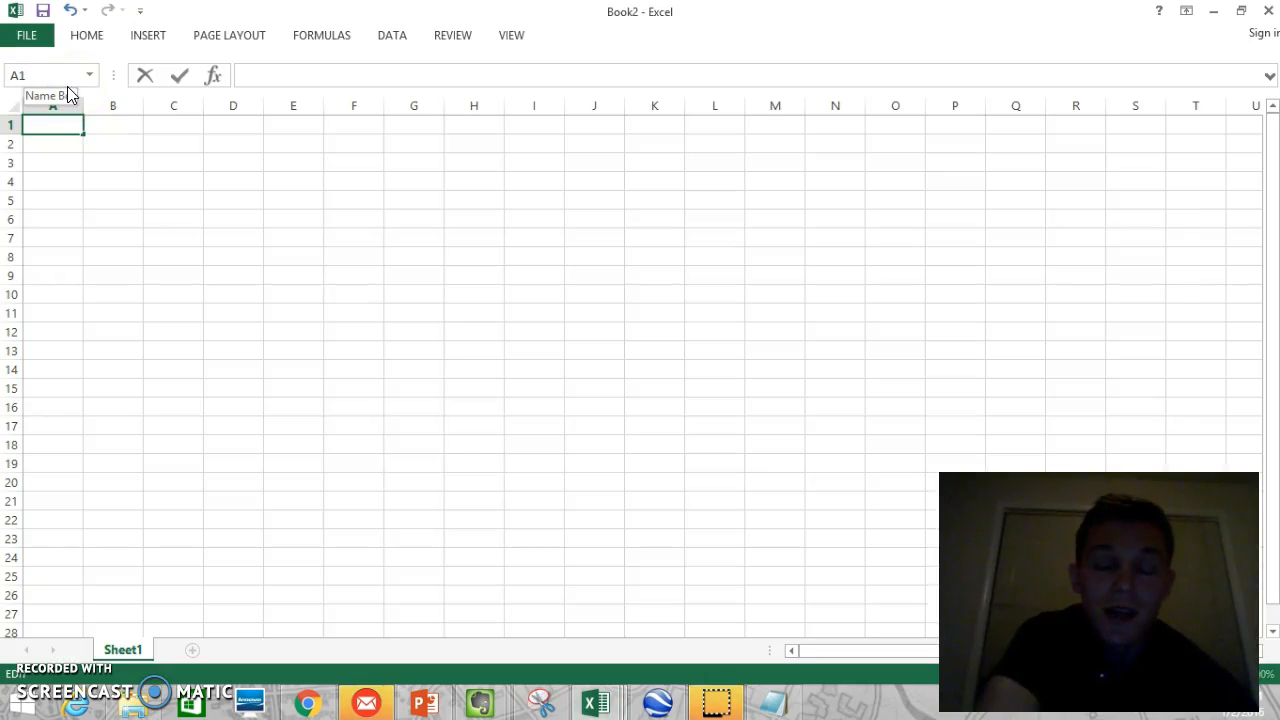
click(20, 40)
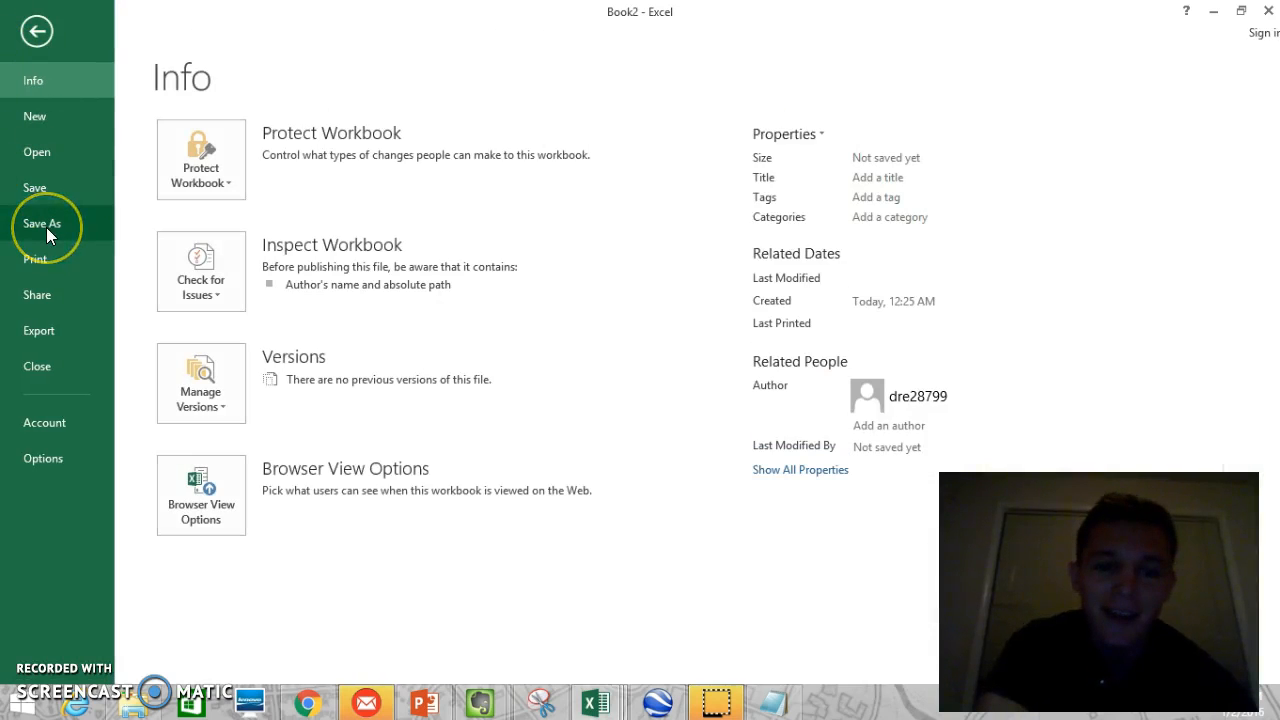
click(46, 252)
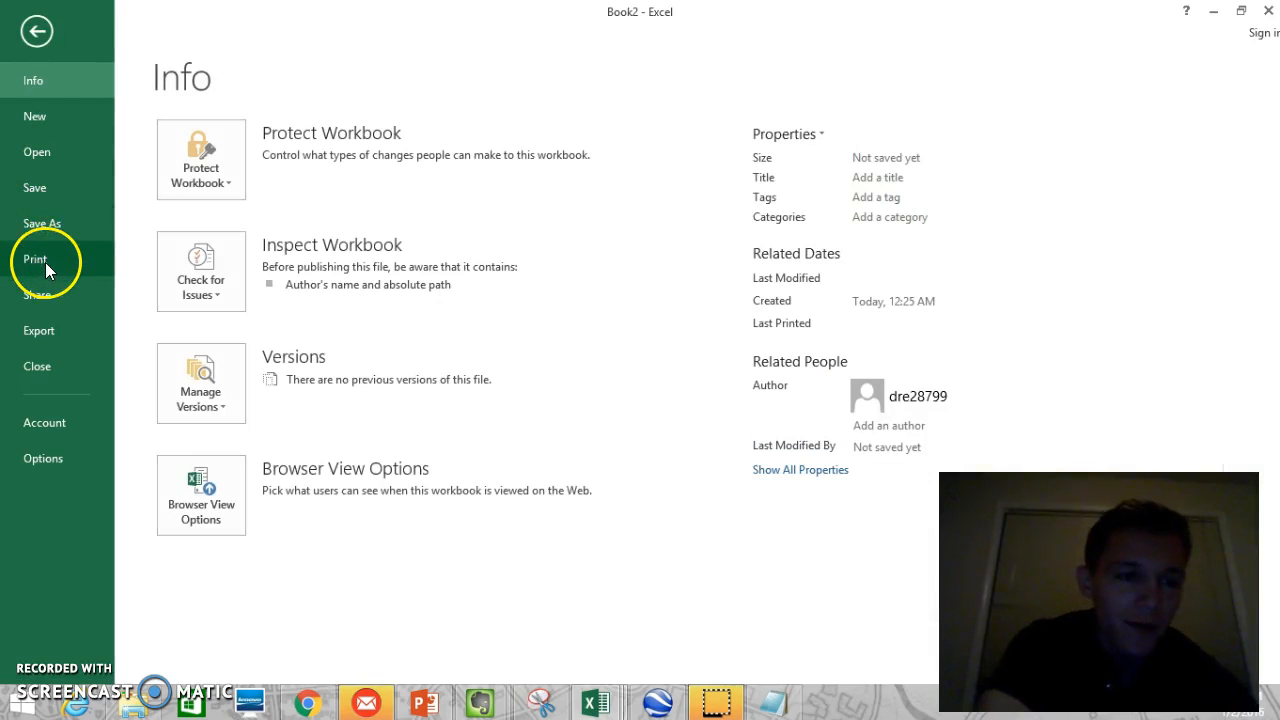
click(60, 150)
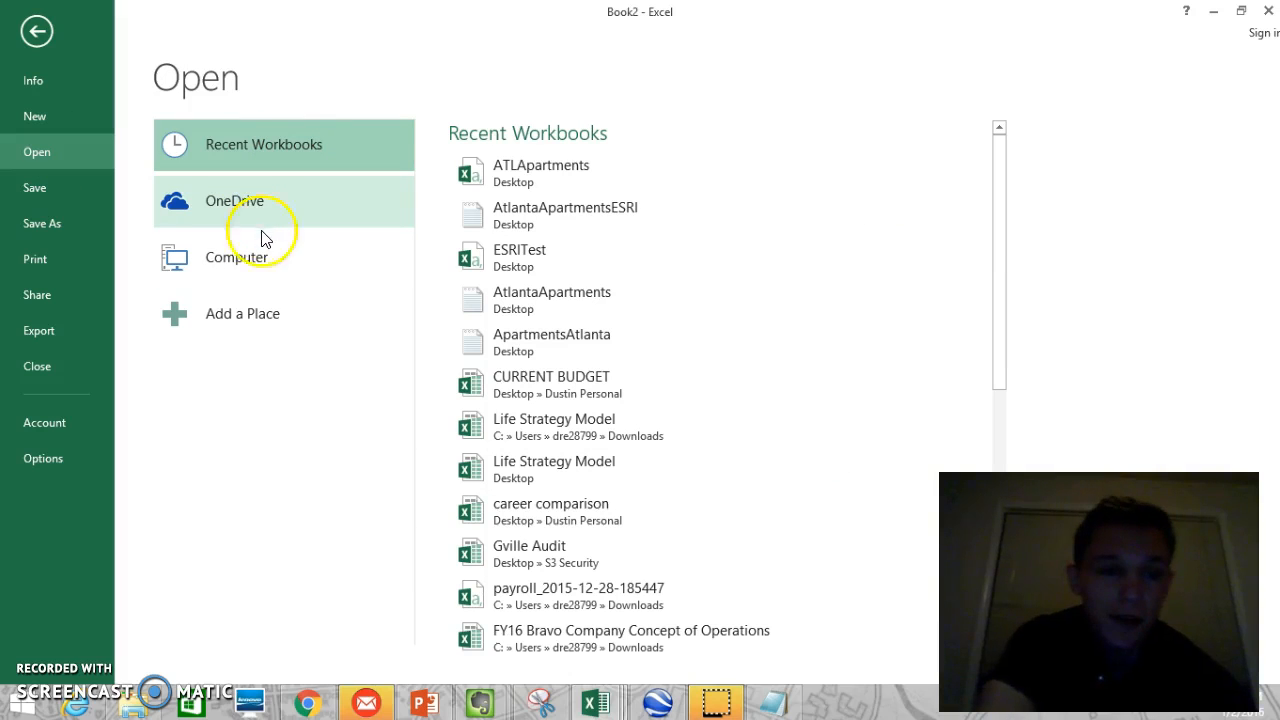
click(1000, 196)
drag(1000, 196, 1009, 242)
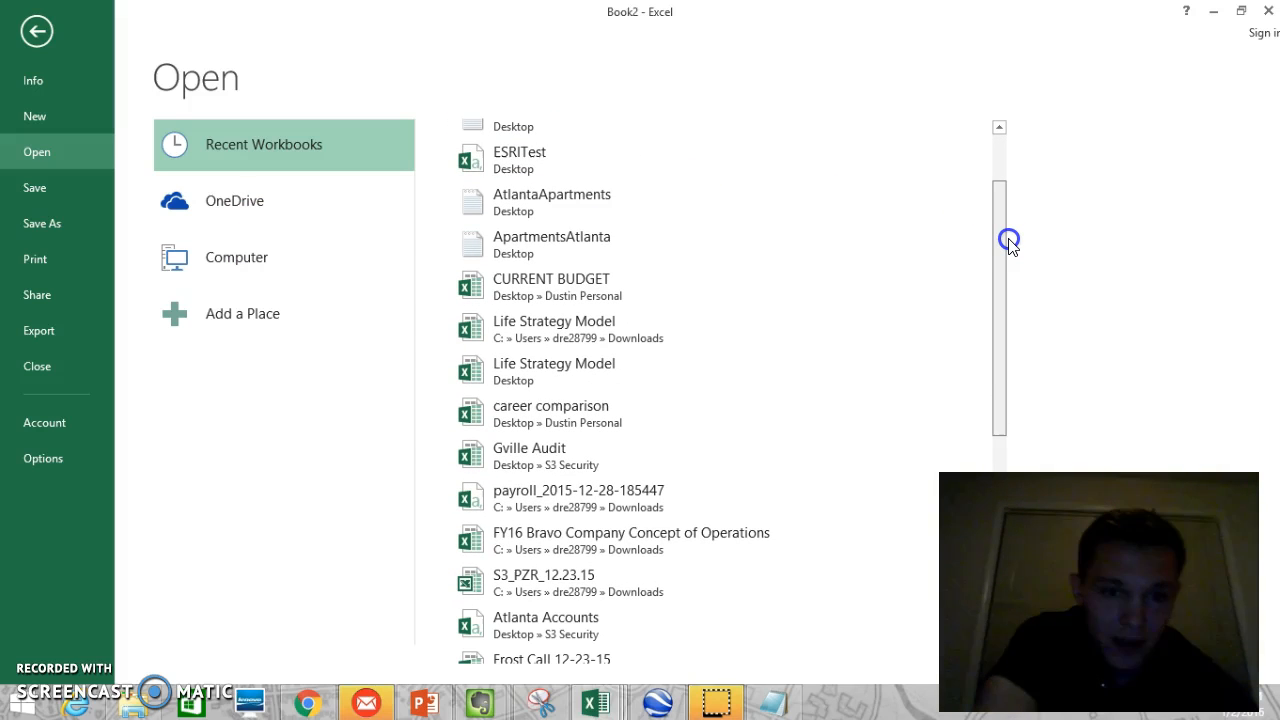
- Open the AtlantaApartments file from the Desktop folder as an XML table
click(277, 263)
click(494, 202)
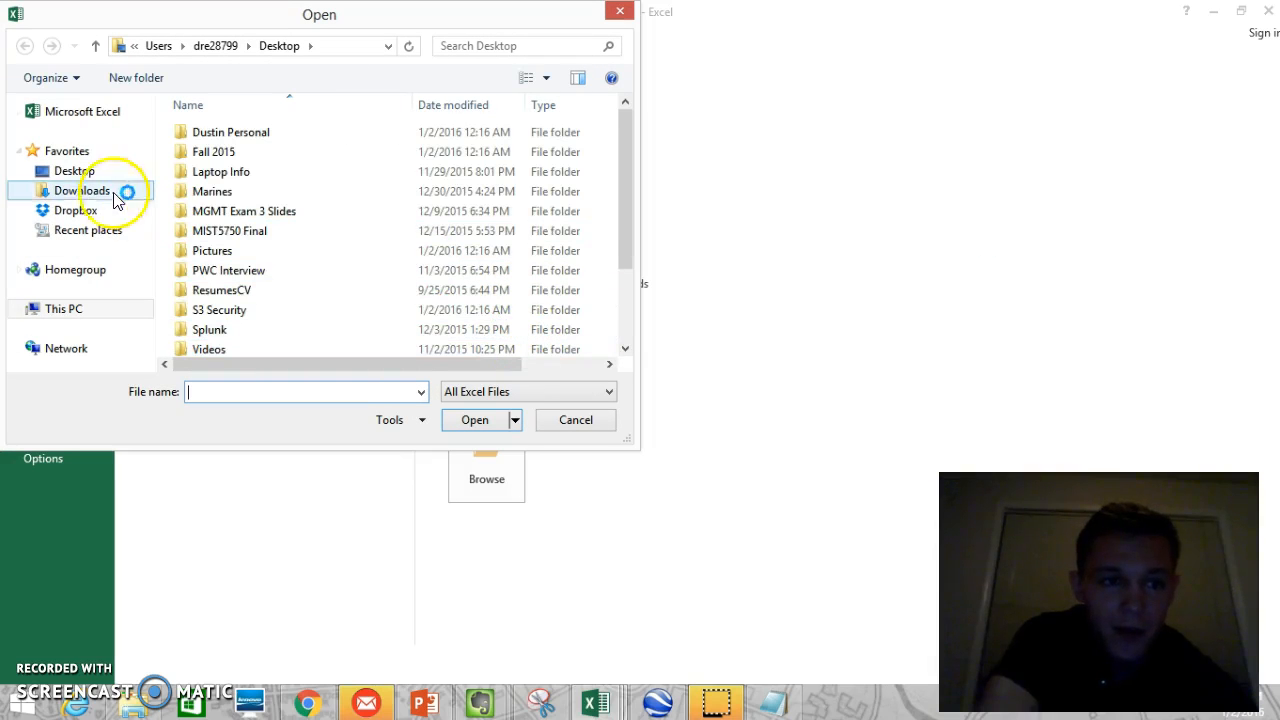
click(72, 176)
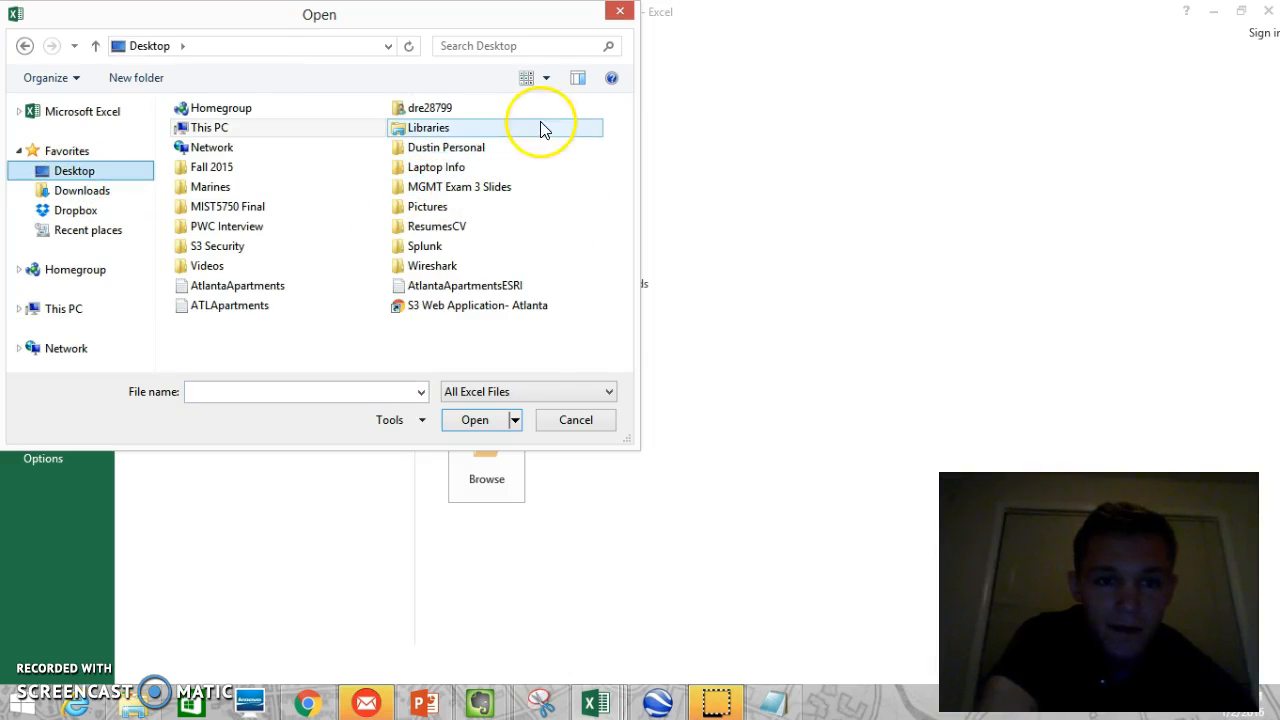
double_click(290, 290)
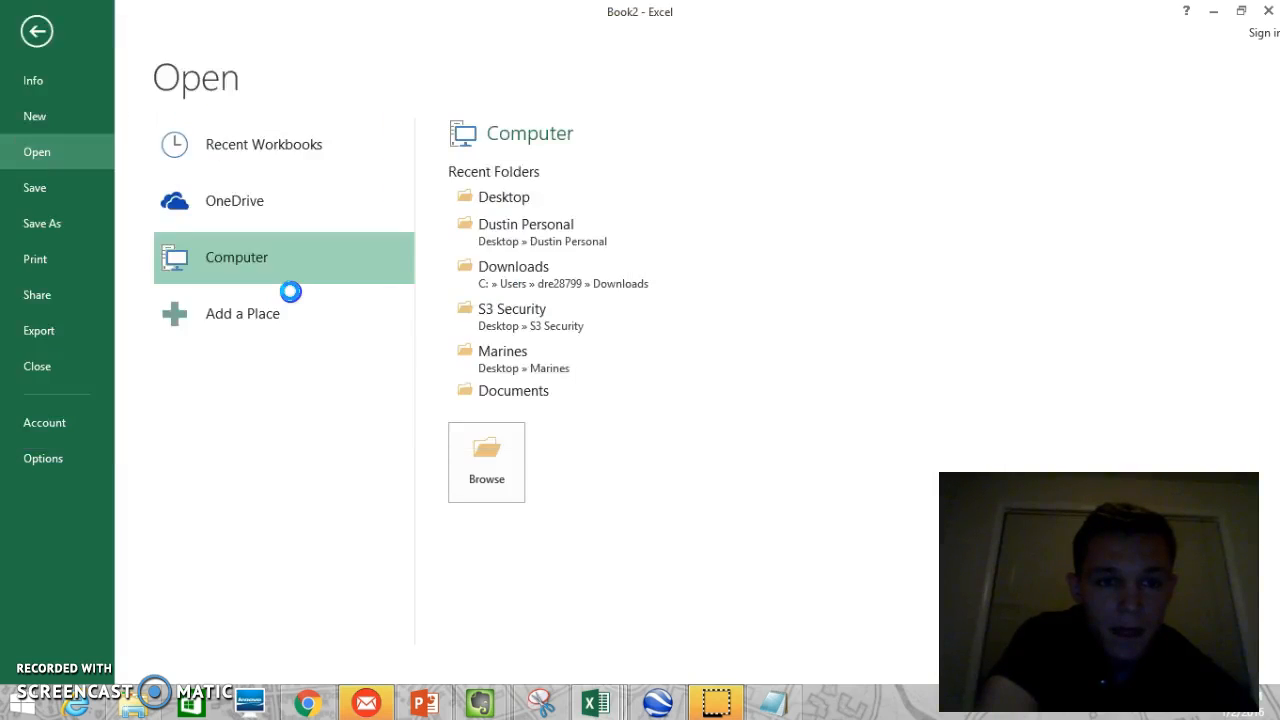
click(401, 503)
click(530, 505)
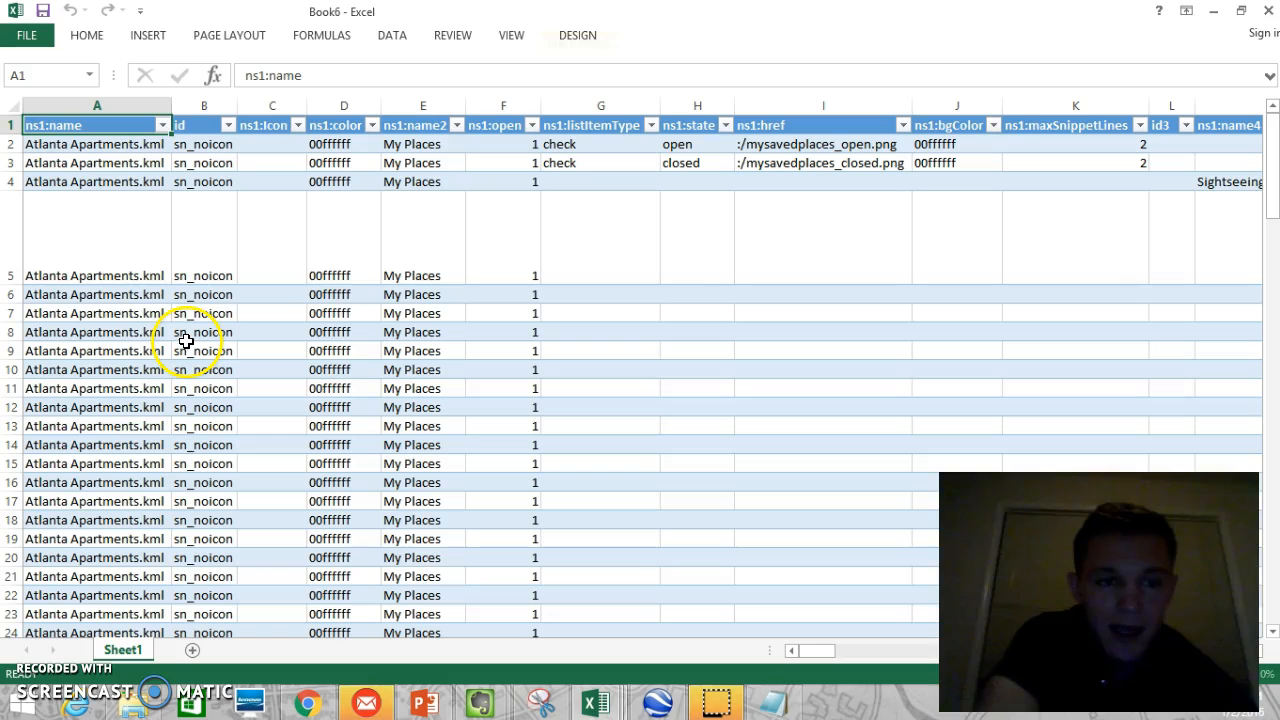
- Delete table rows 2 to 86, which hold the sightseeing tour data above the apartment entries
scroll(720, 403, down, 5)
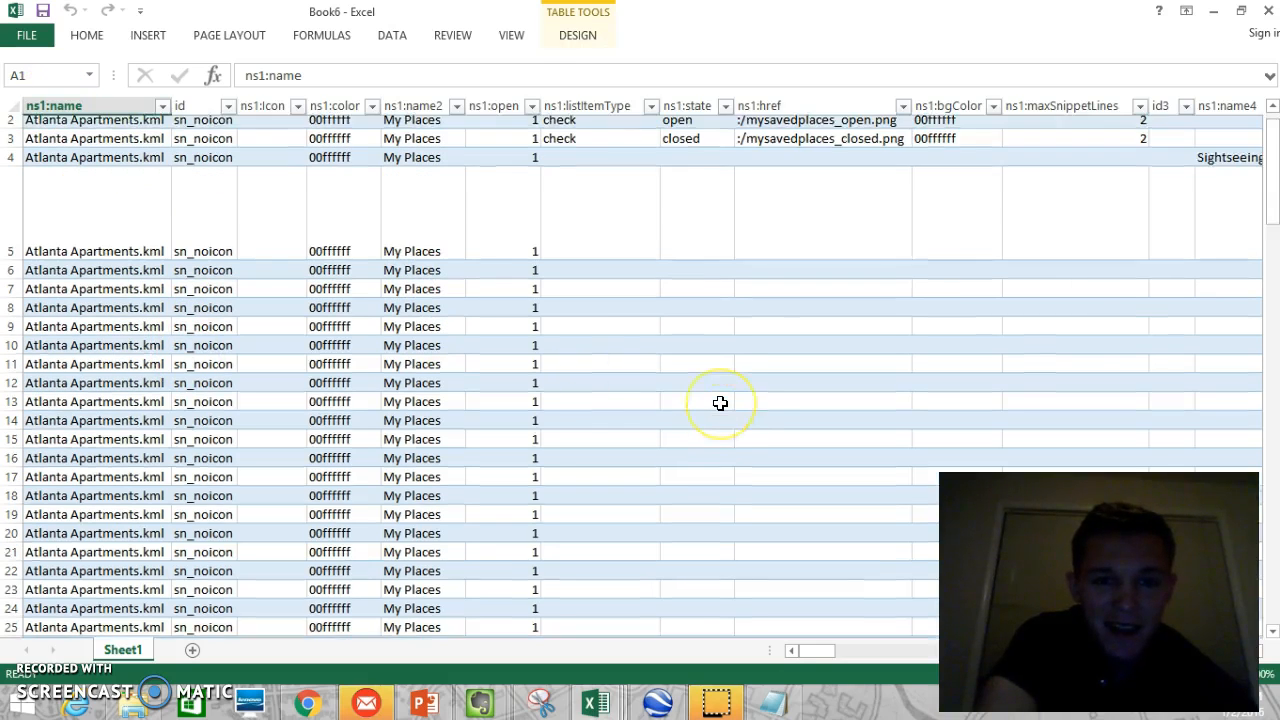
scroll(720, 403, down, 4)
scroll(720, 403, right, 10)
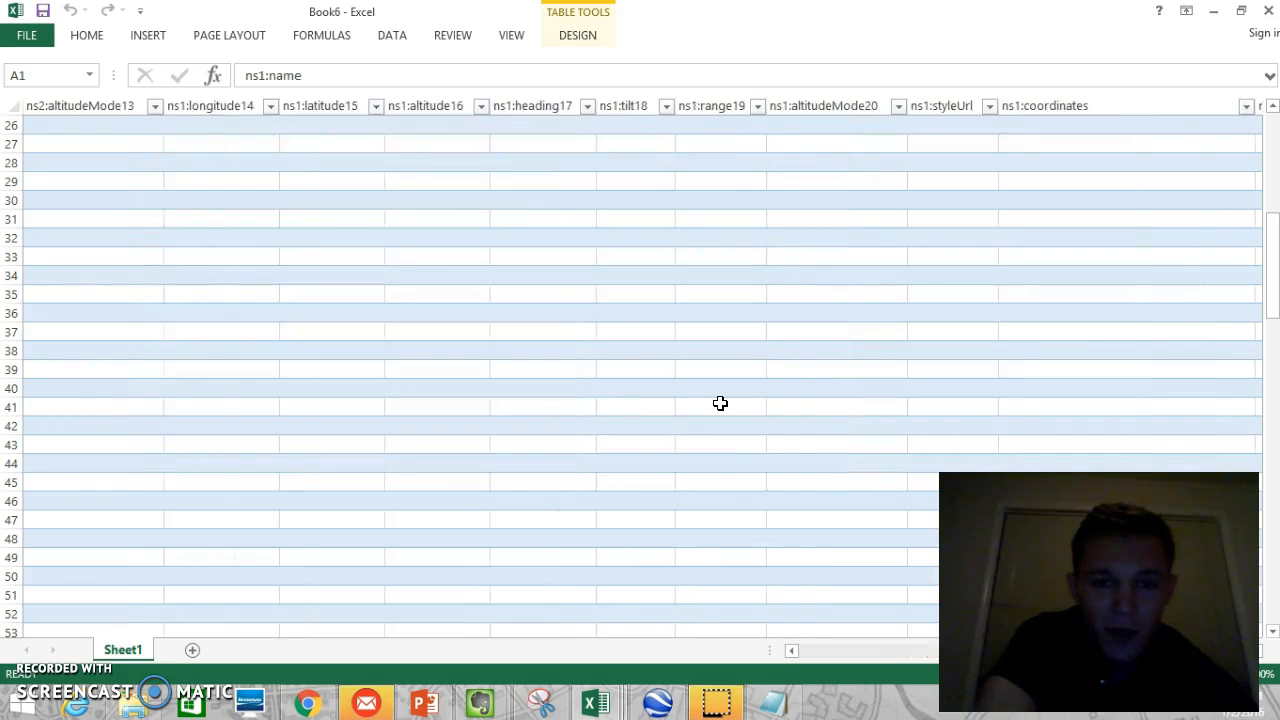
scroll(720, 403, left, 10)
scroll(715, 435, down, 4)
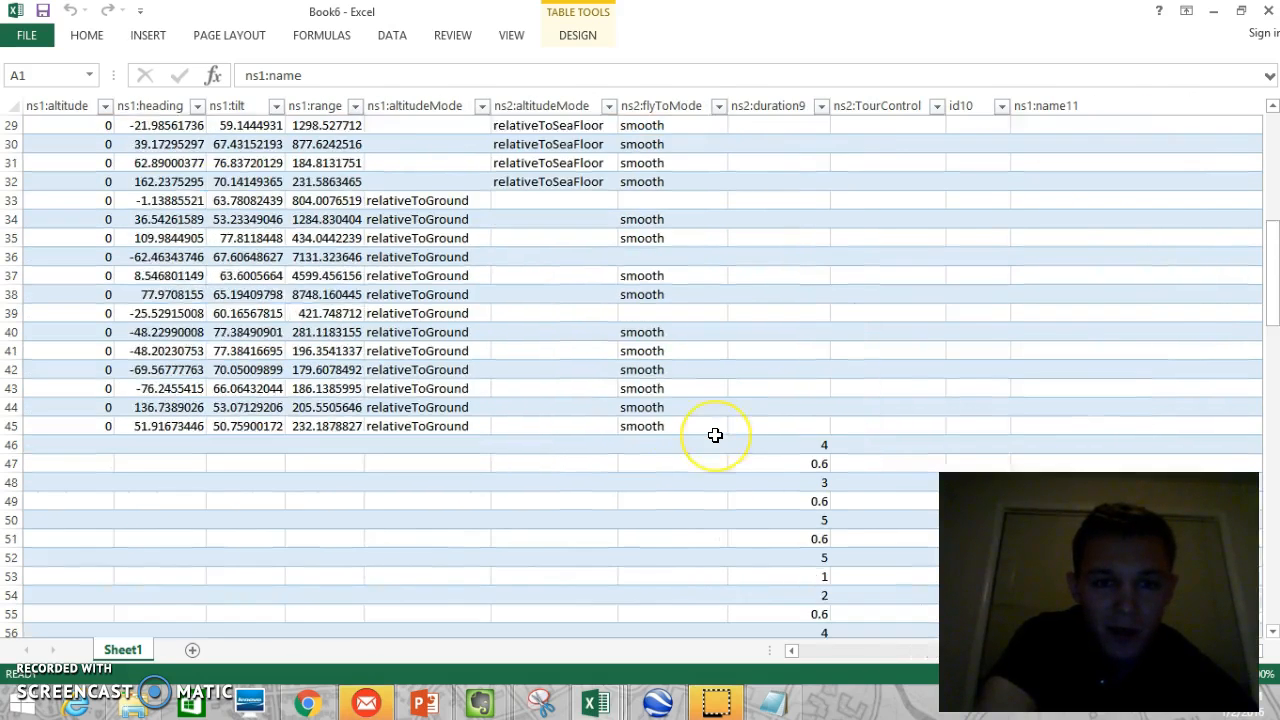
scroll(715, 435, down, 7)
scroll(715, 435, down, 2)
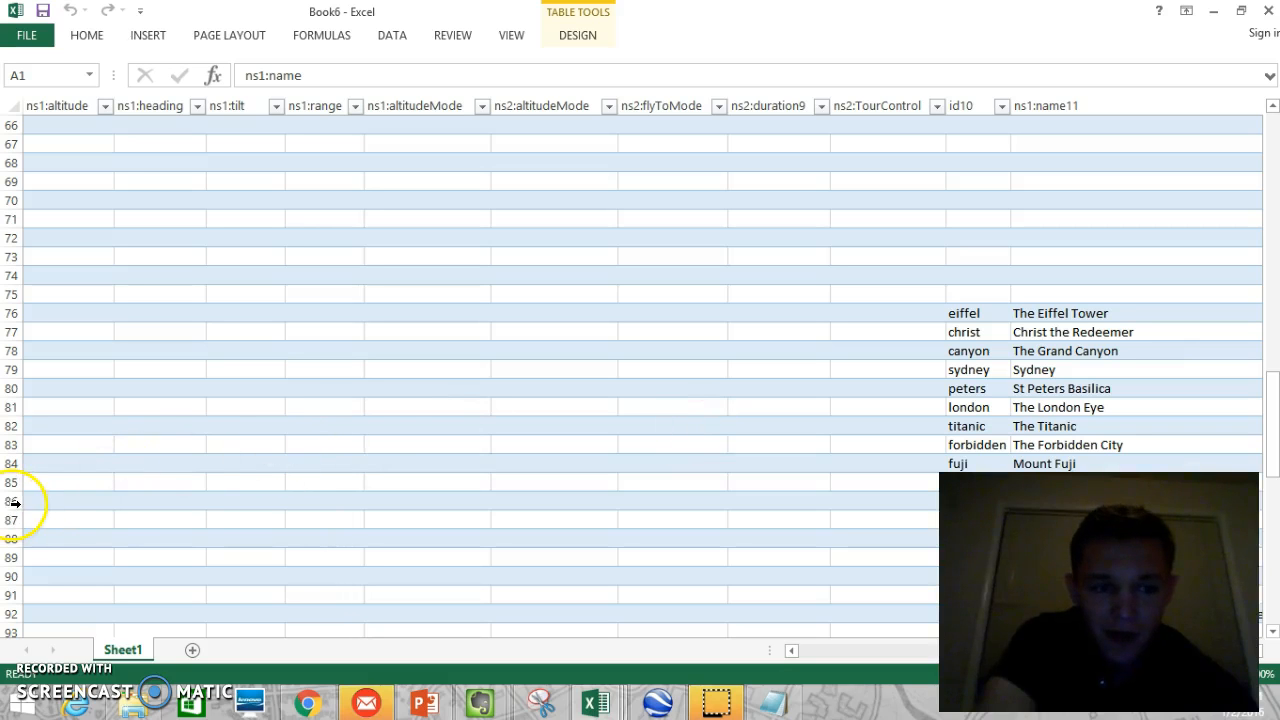
drag(10, 501, 8, 149)
right_click(8, 149)
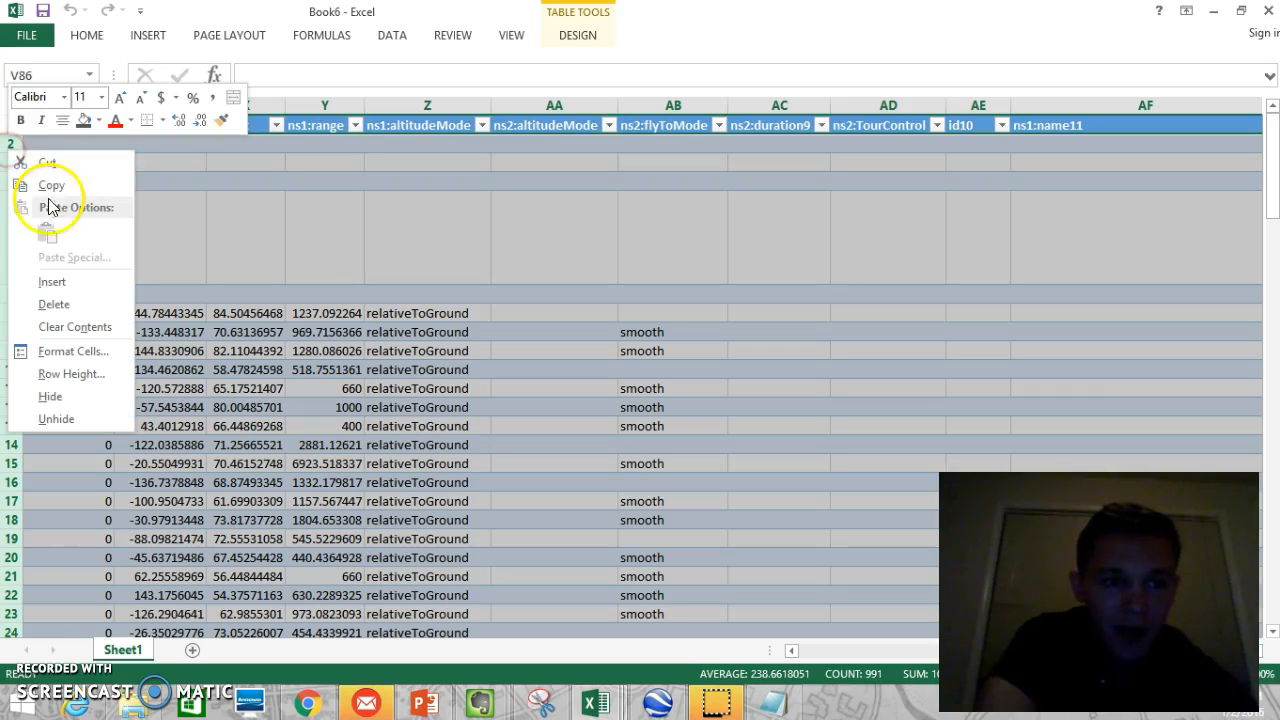
click(52, 304)
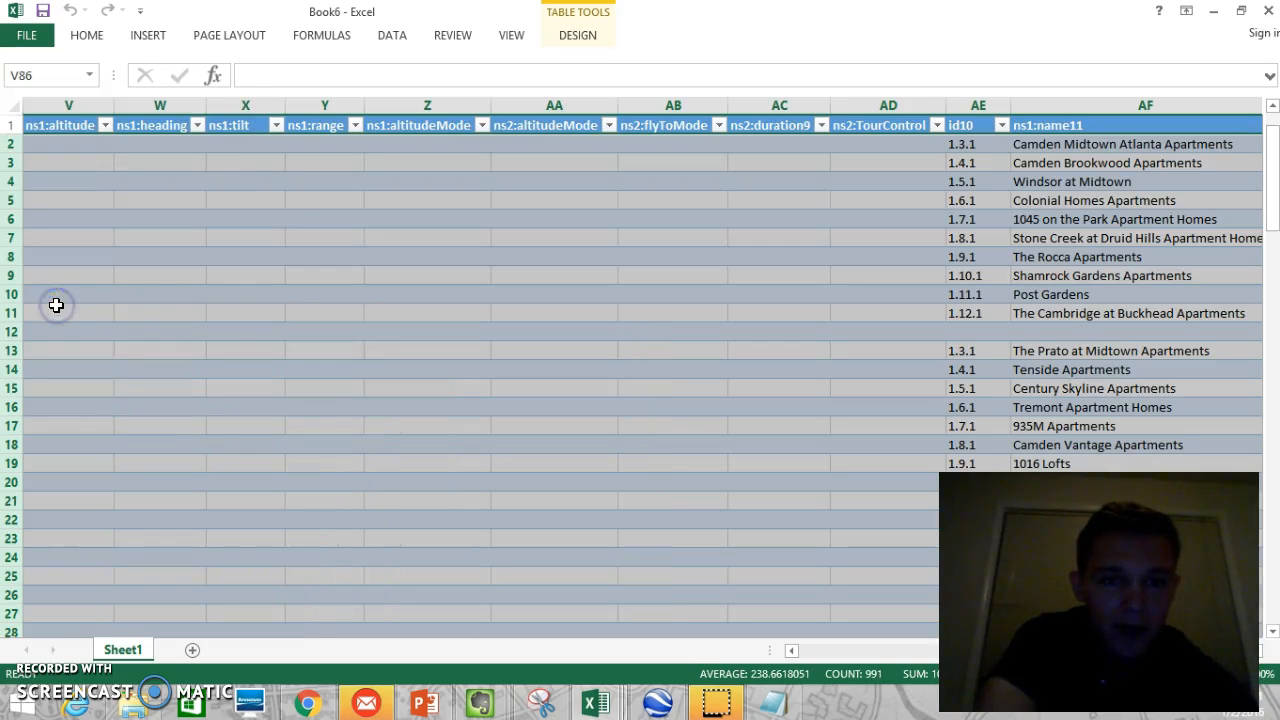
- Delete columns A to AE, all those before the ns1:name11 column with the apartment names
scroll(330, 283, left, 3)
scroll(330, 283, left, 5)
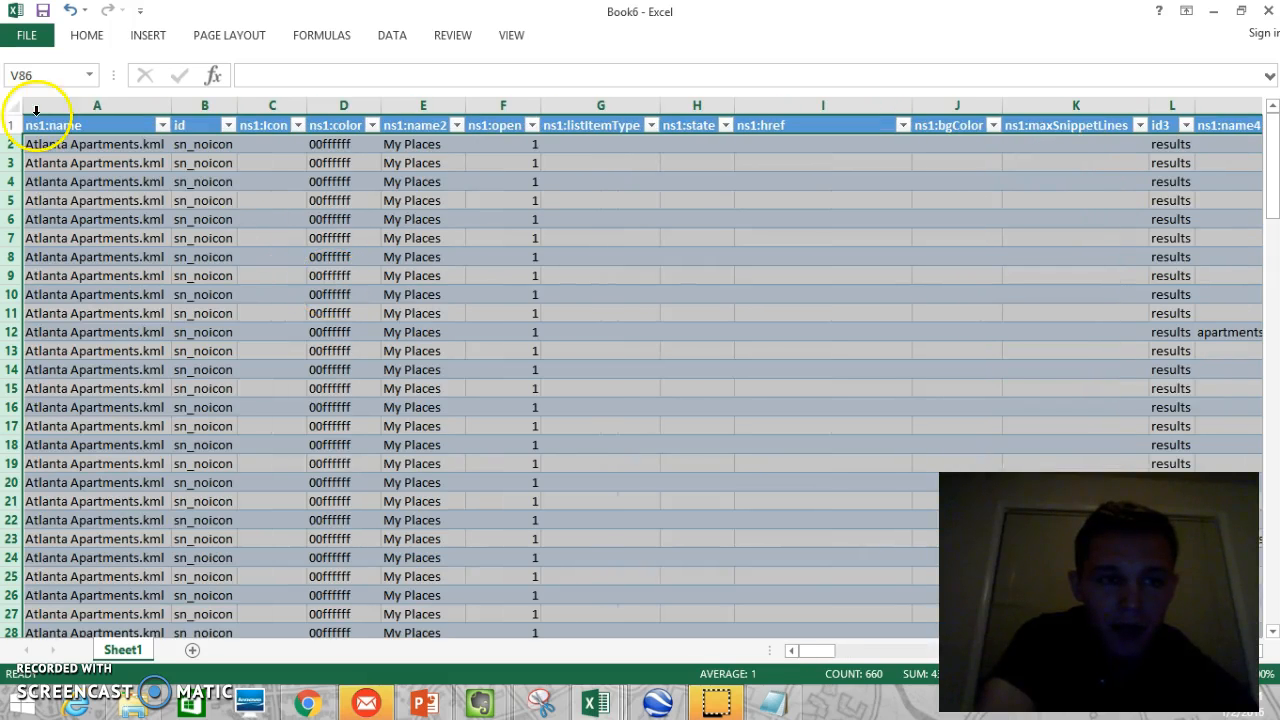
drag(97, 105, 836, 262)
drag(642, 242, 494, 238)
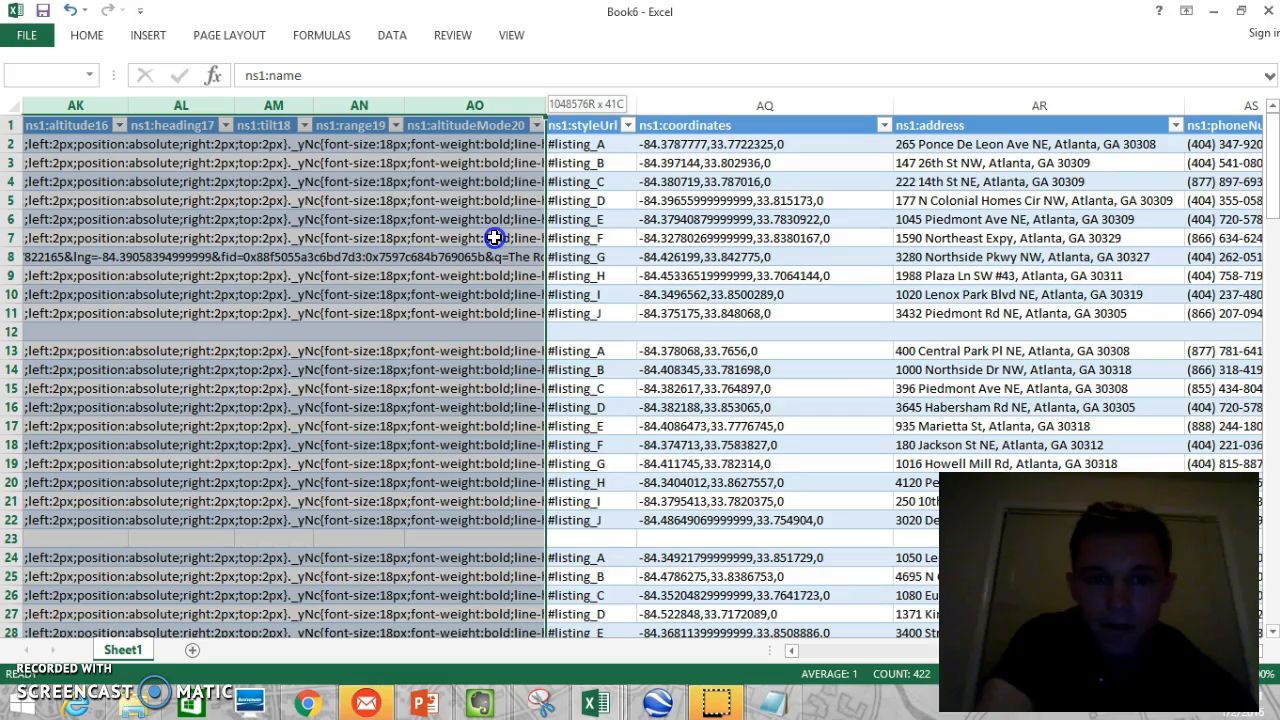
drag(413, 232, 623, 299)
right_click(623, 299)
click(670, 450)
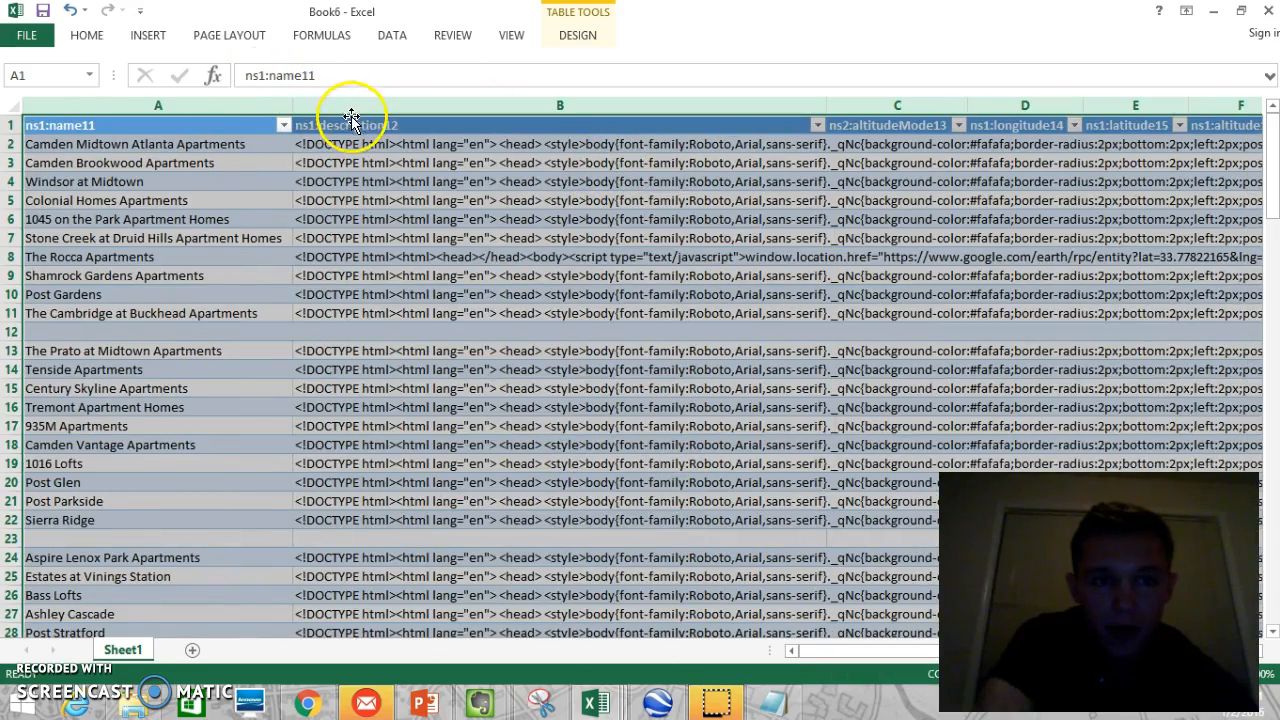
- Delete columns B to K, from ns1:description12 to ns1:styleUrl, between the apartment names and the coordinates
drag(351, 111, 919, 150)
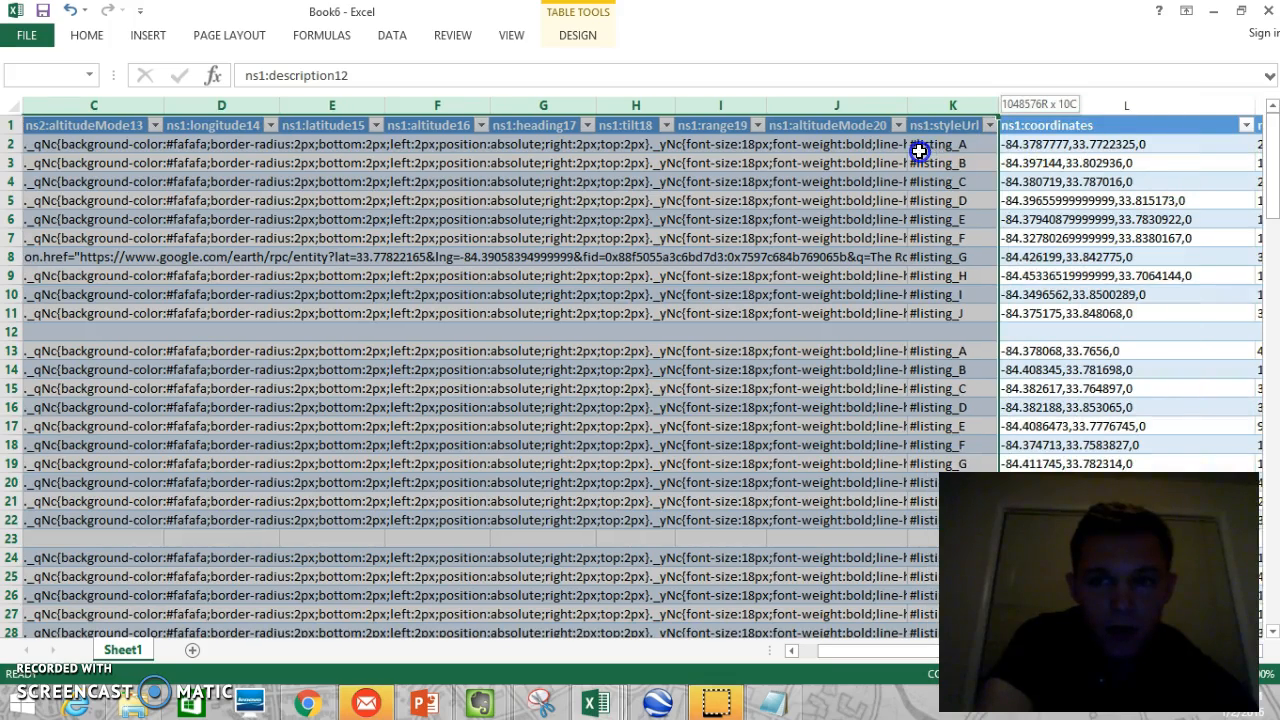
right_click(919, 150)
click(965, 306)
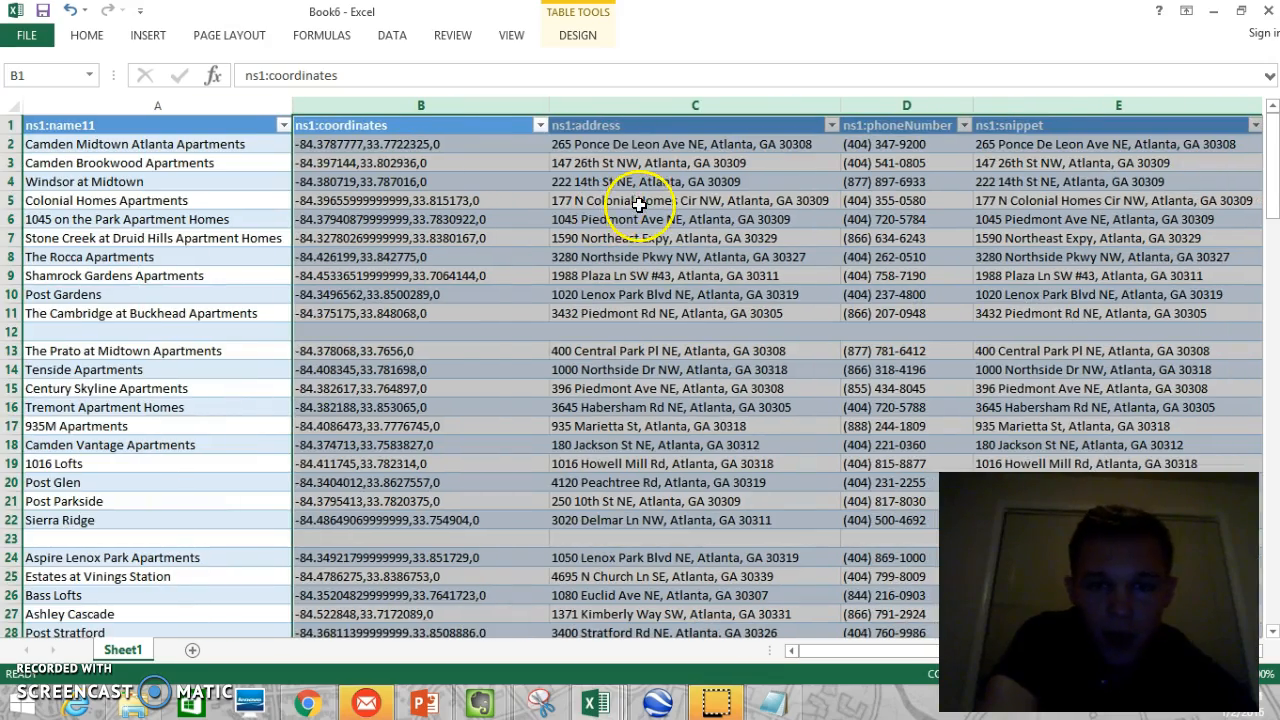
- Delete column F, the name column holding the placepageUri entries, between ns1:snippet and ns1:value
click(296, 162)
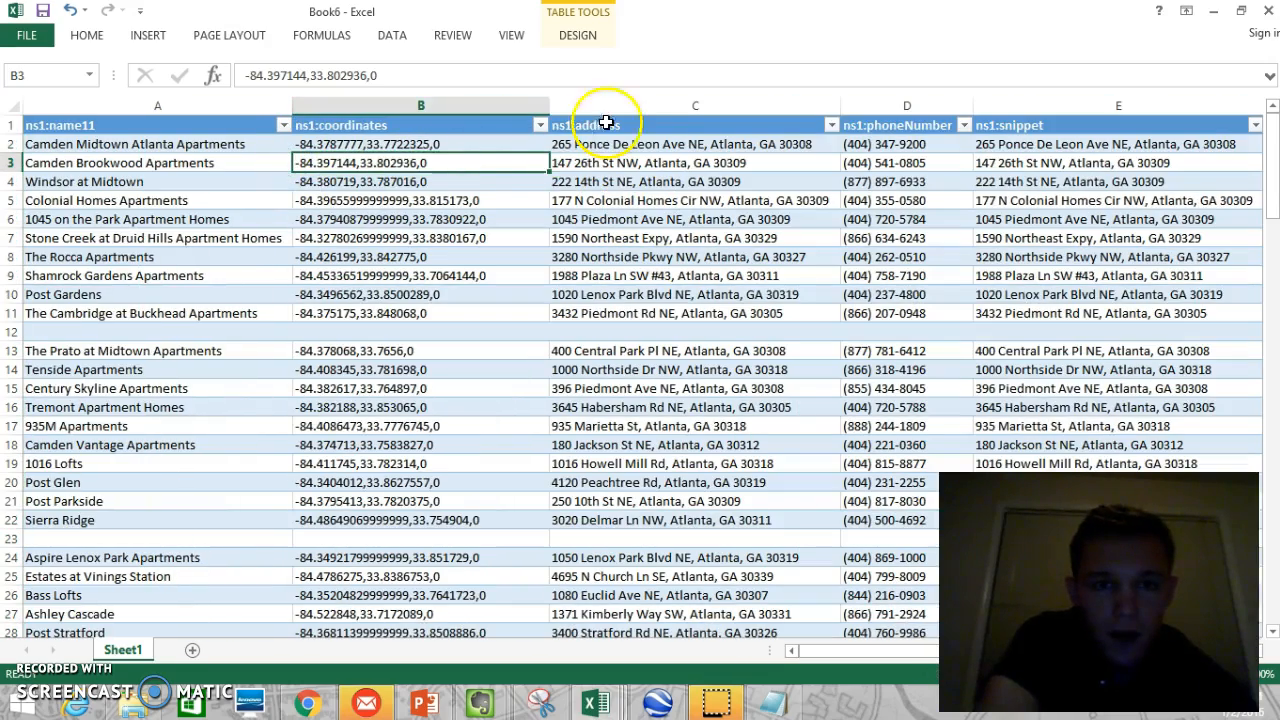
scroll(685, 158, right, 5)
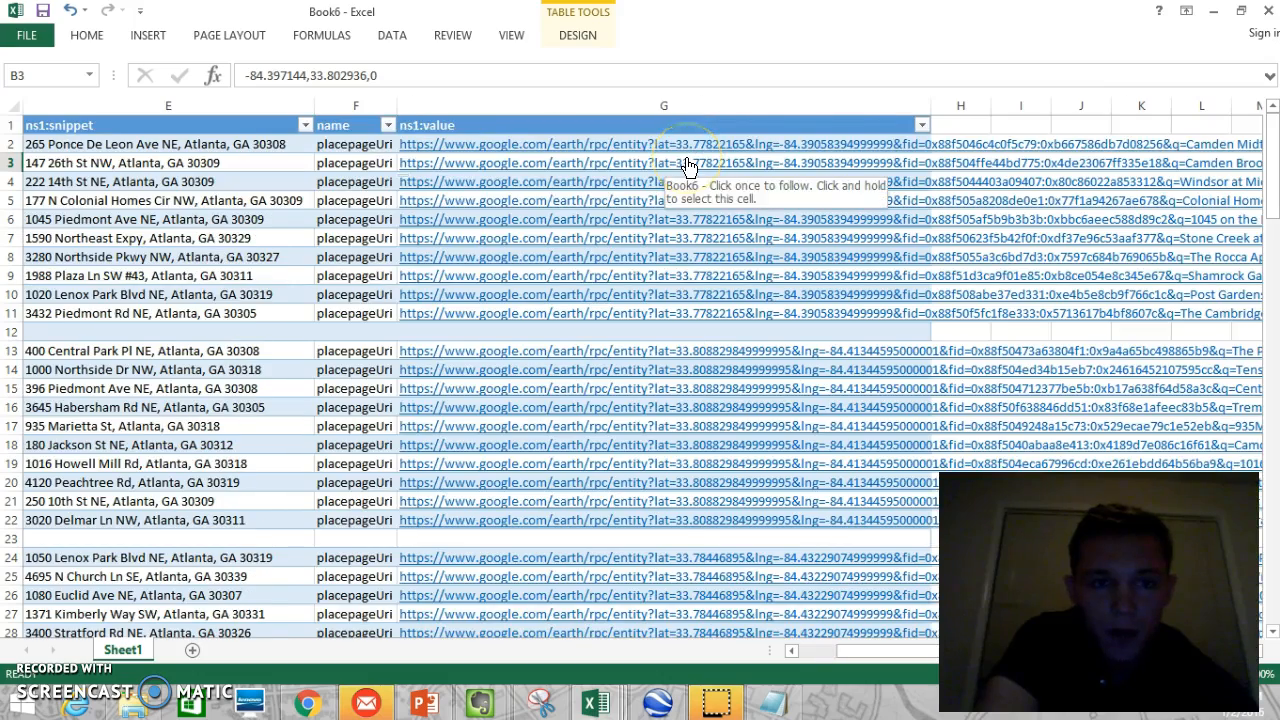
click(324, 105)
right_click(324, 106)
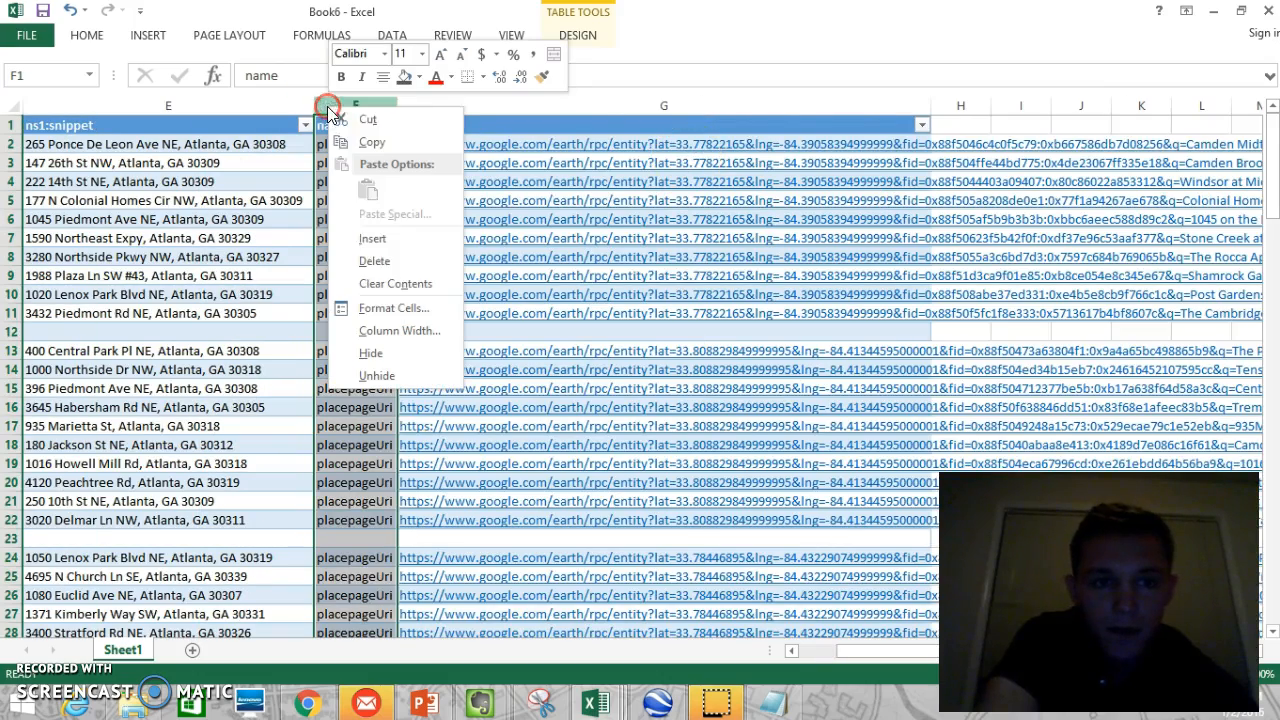
click(376, 260)
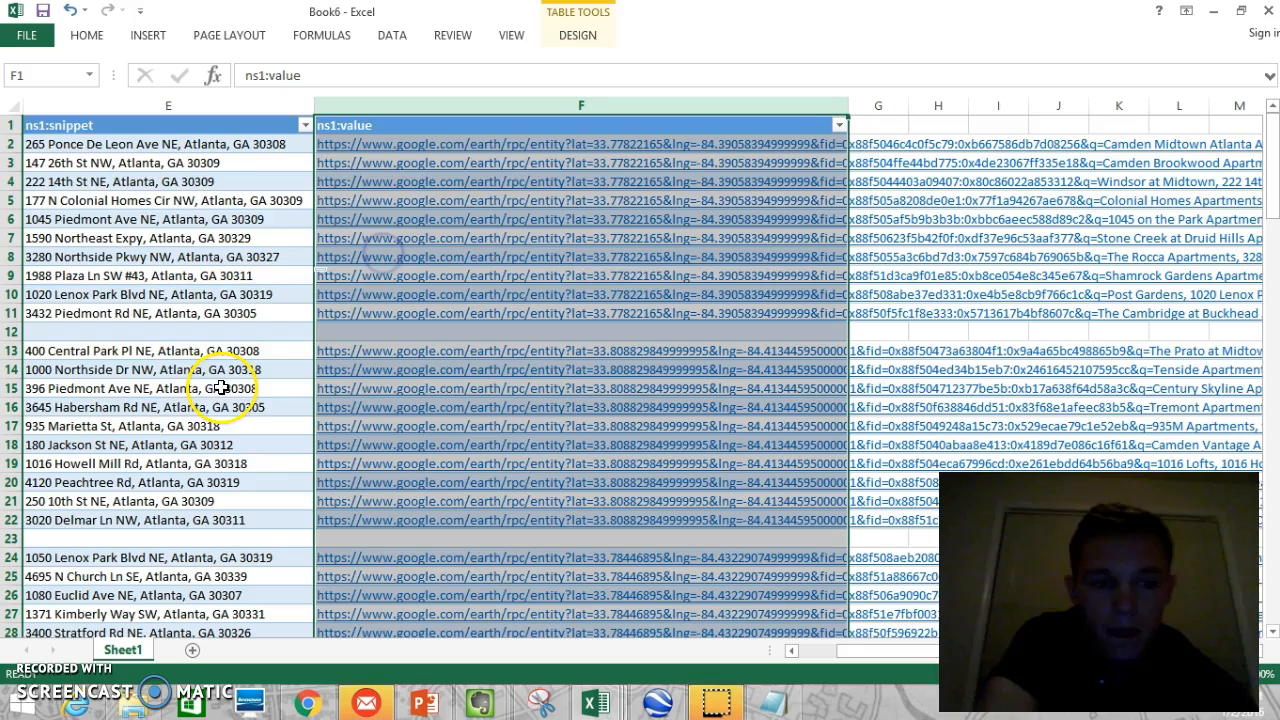
- Review the remaining table columns and the blank rows between apartment groups, such as rows 23 and 34
scroll(192, 408, left, 5)
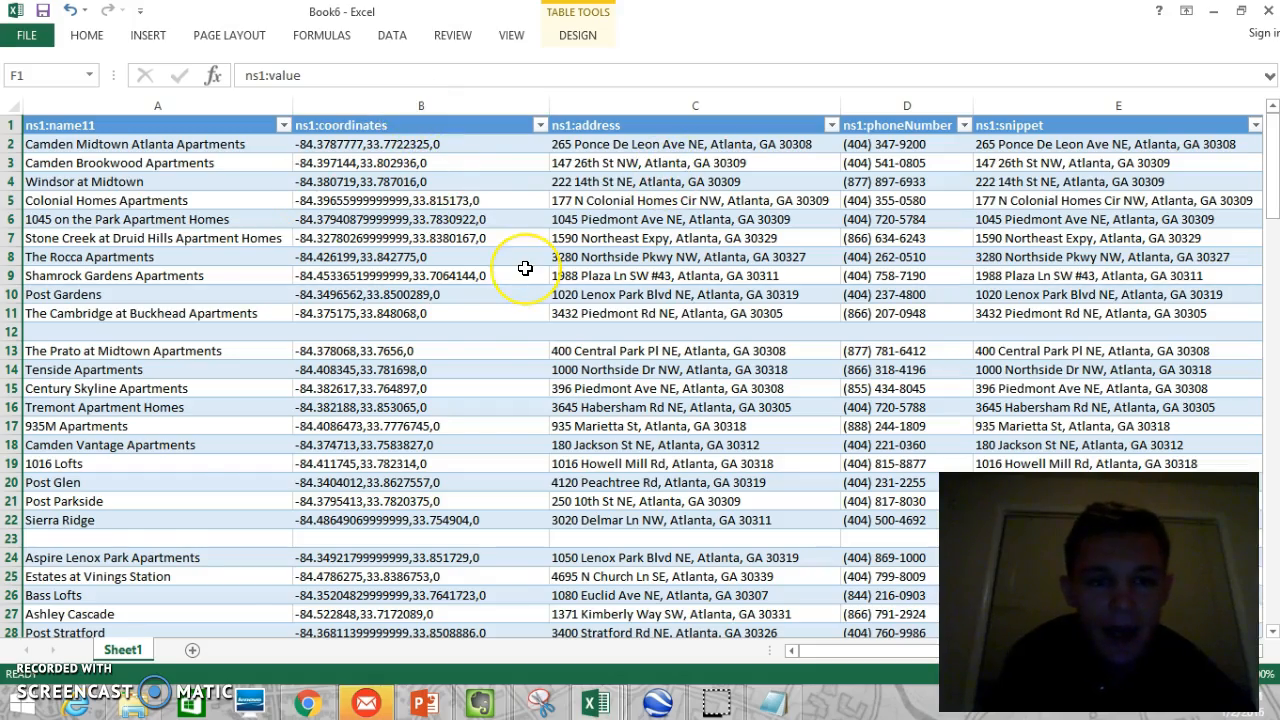
scroll(525, 268, right, 6)
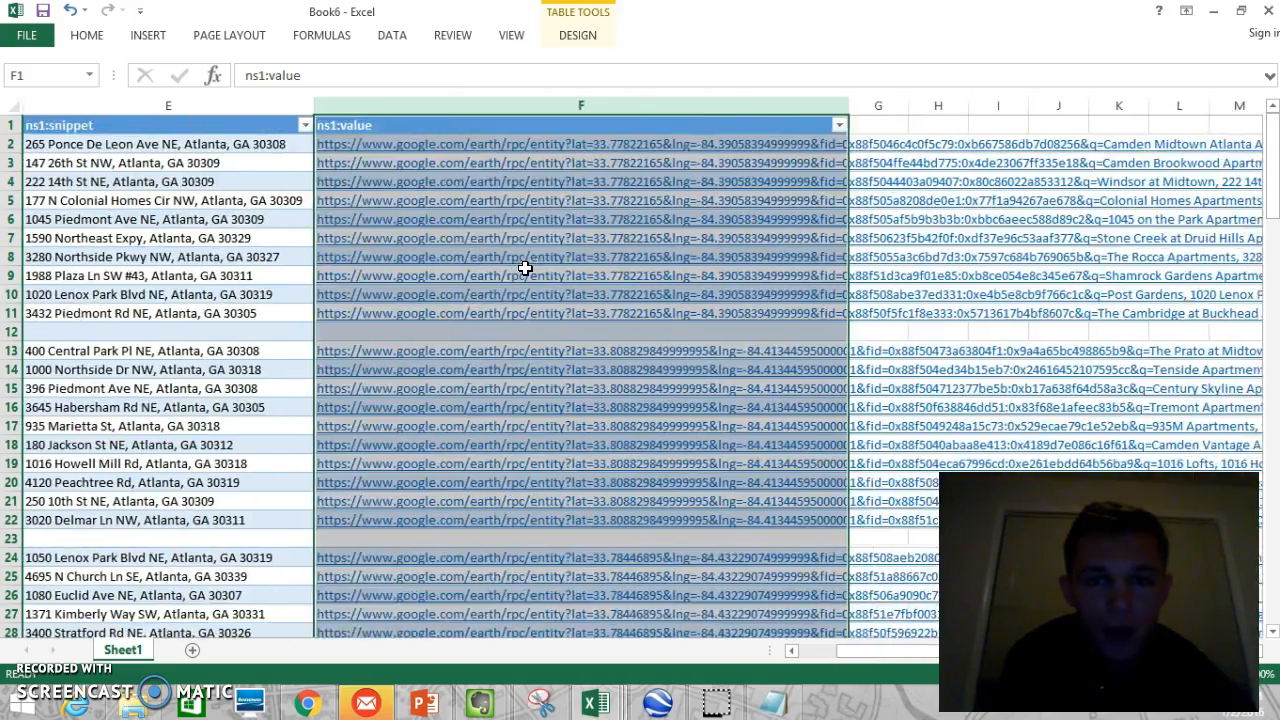
scroll(525, 268, left, 4)
click(525, 268)
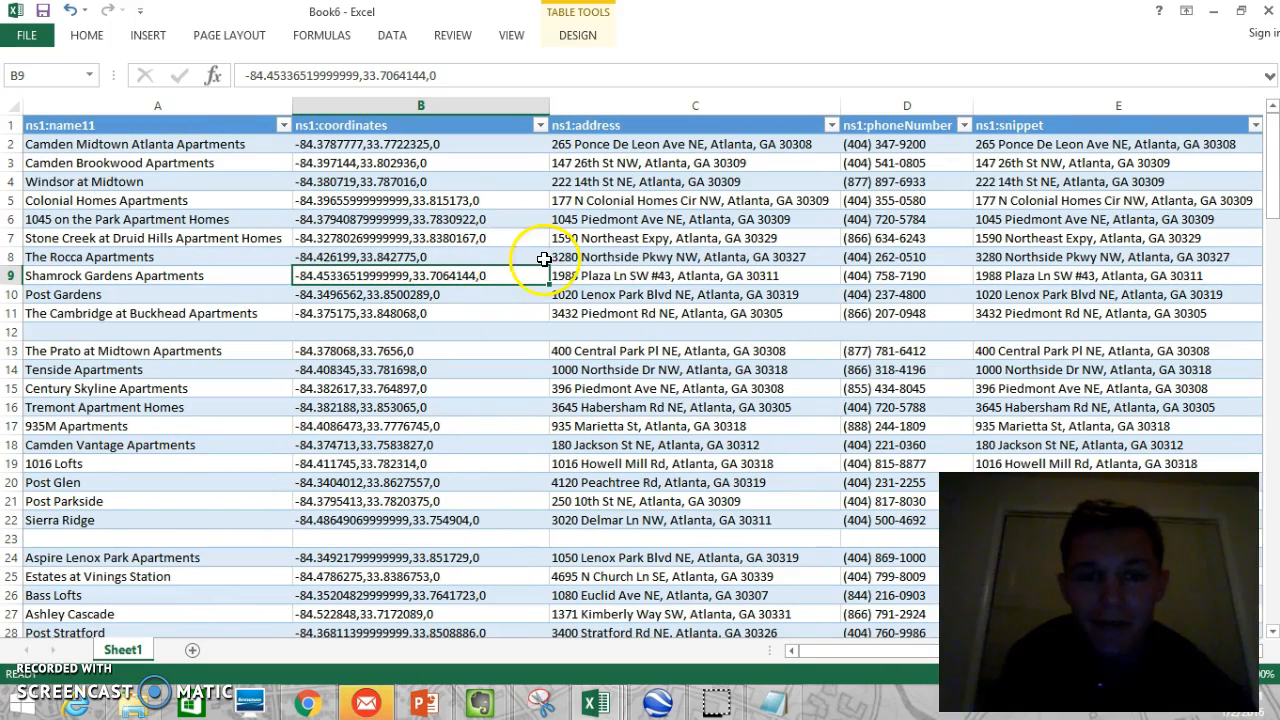
scroll(343, 320, down, 4)
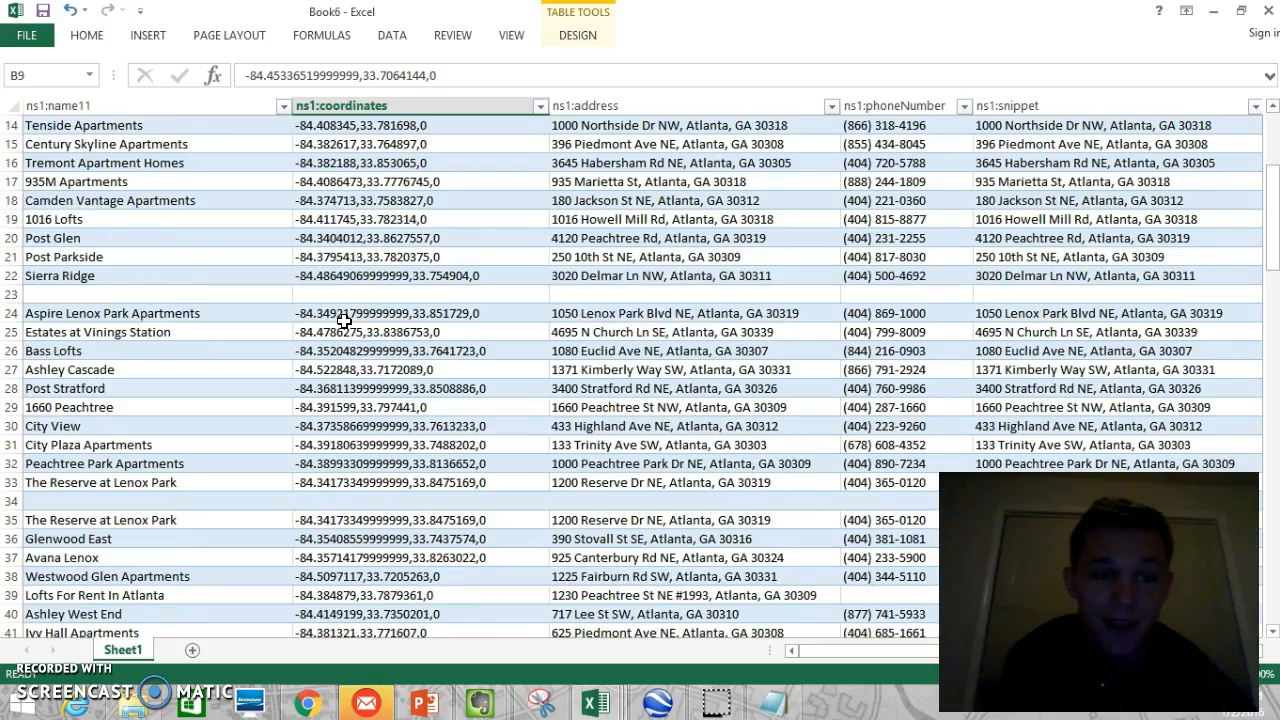
scroll(343, 320, down, 3)
scroll(343, 349, up, 2)
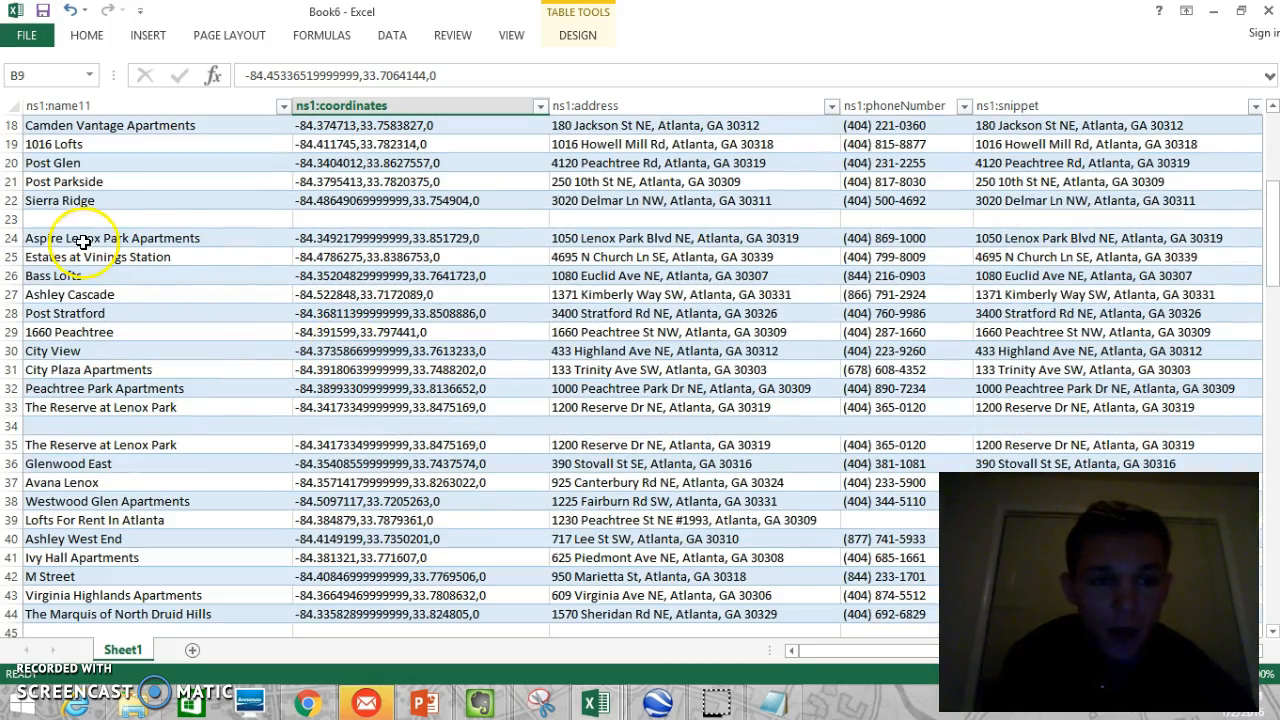
click(8, 217)
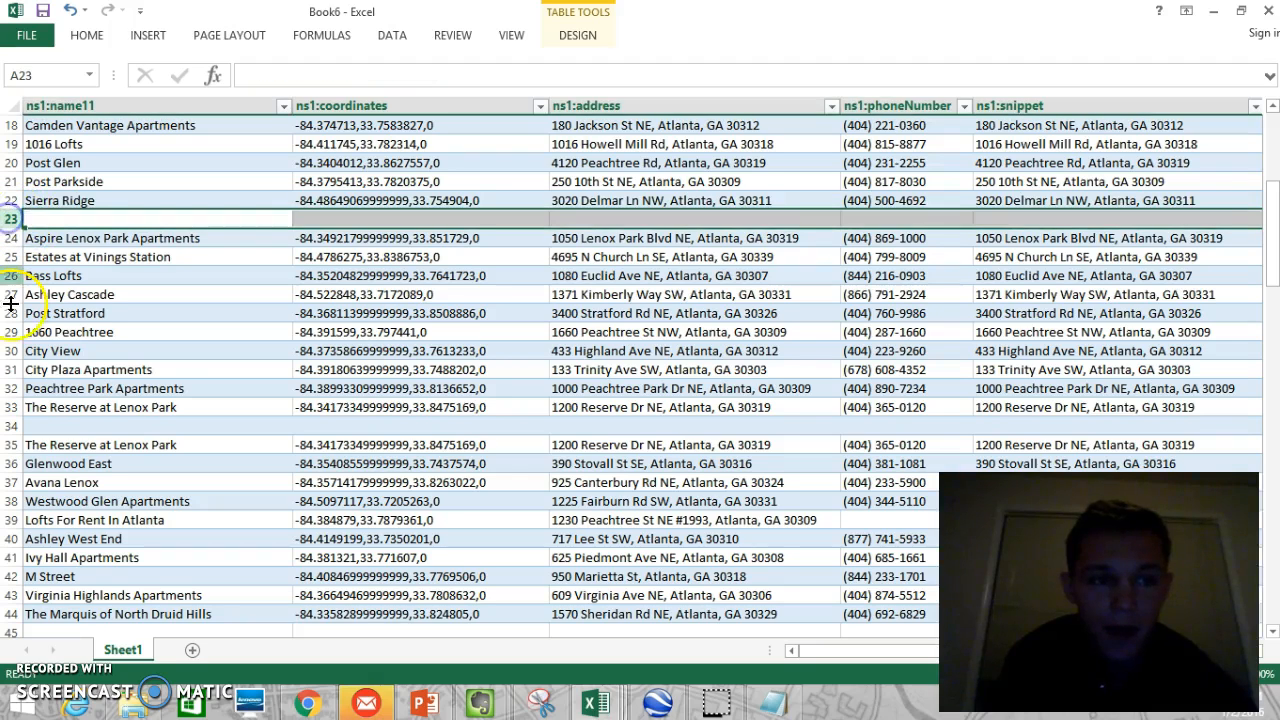
click(10, 426)
scroll(260, 310, up, 6)
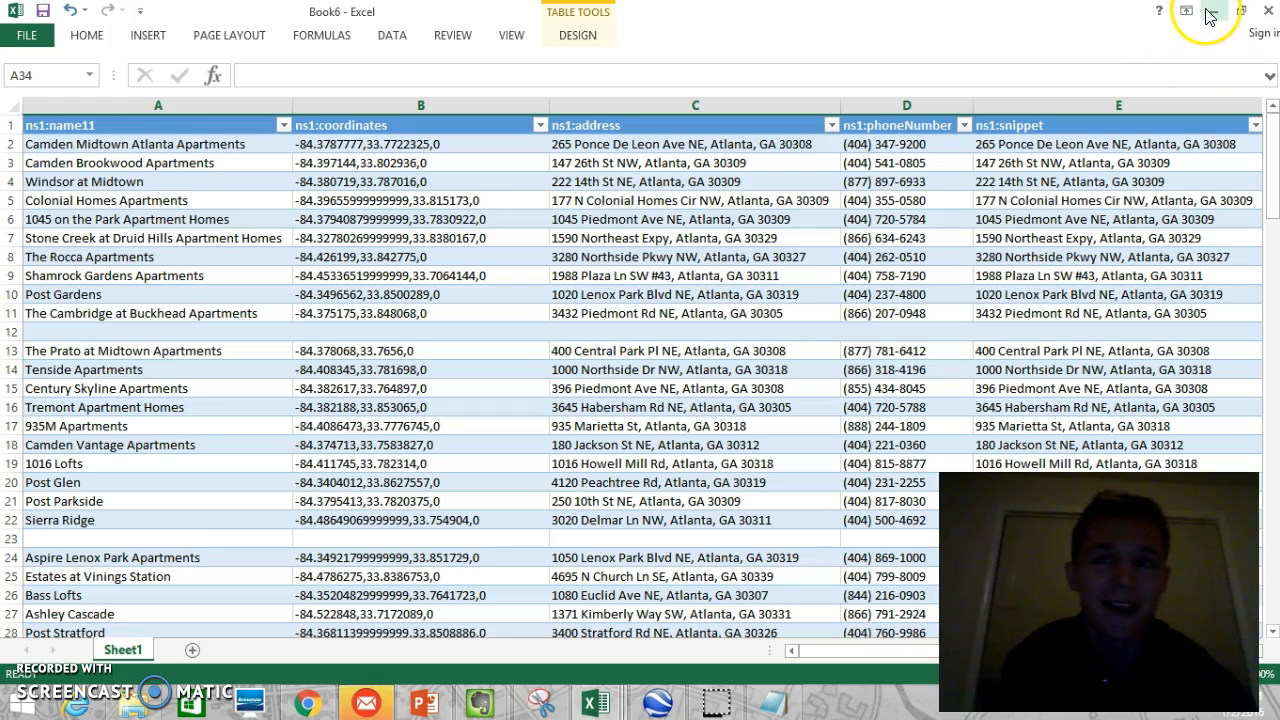
- Start saving a copy of the workbook in the Desktop folder and name it AtlantaAPTS
click(553, 10)
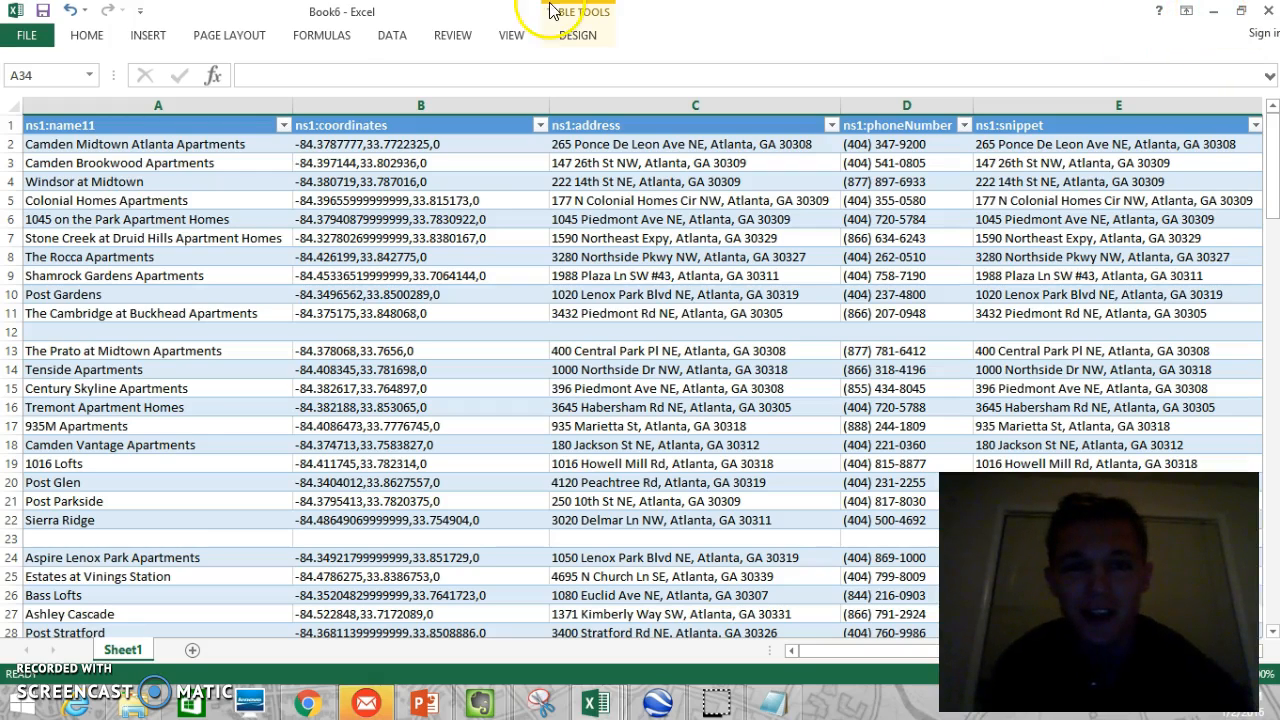
click(27, 35)
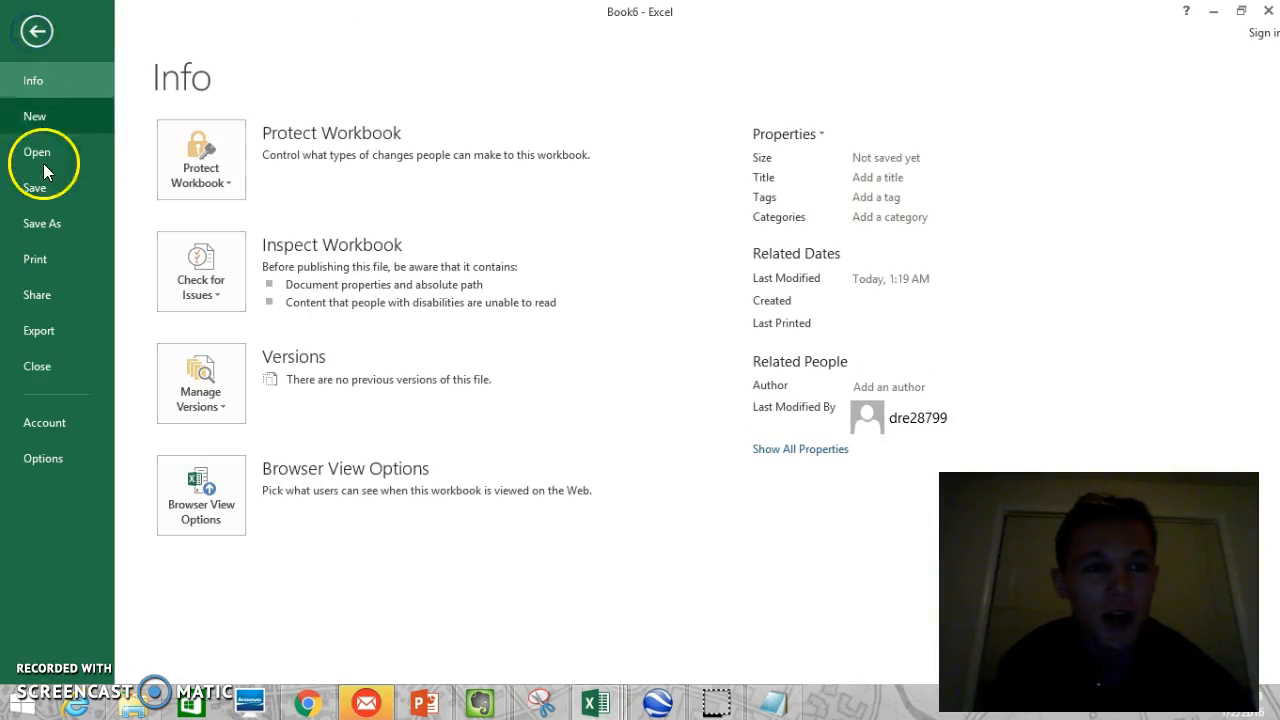
click(45, 225)
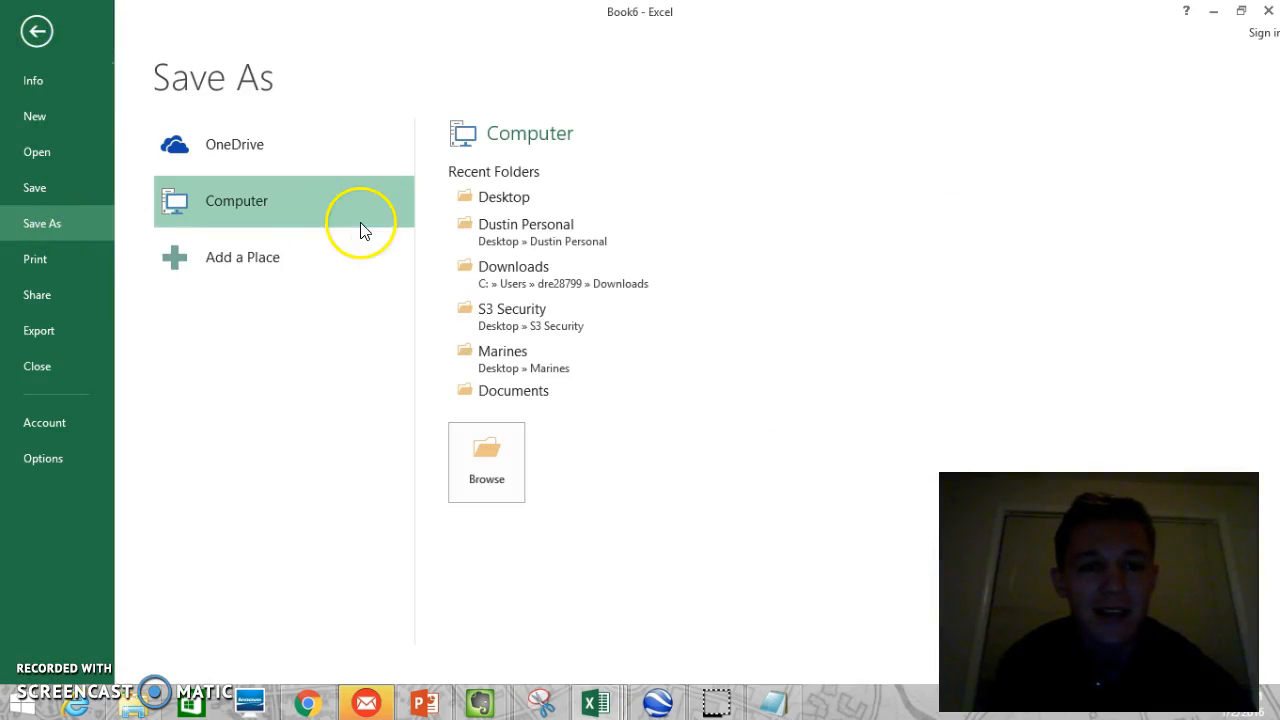
click(527, 200)
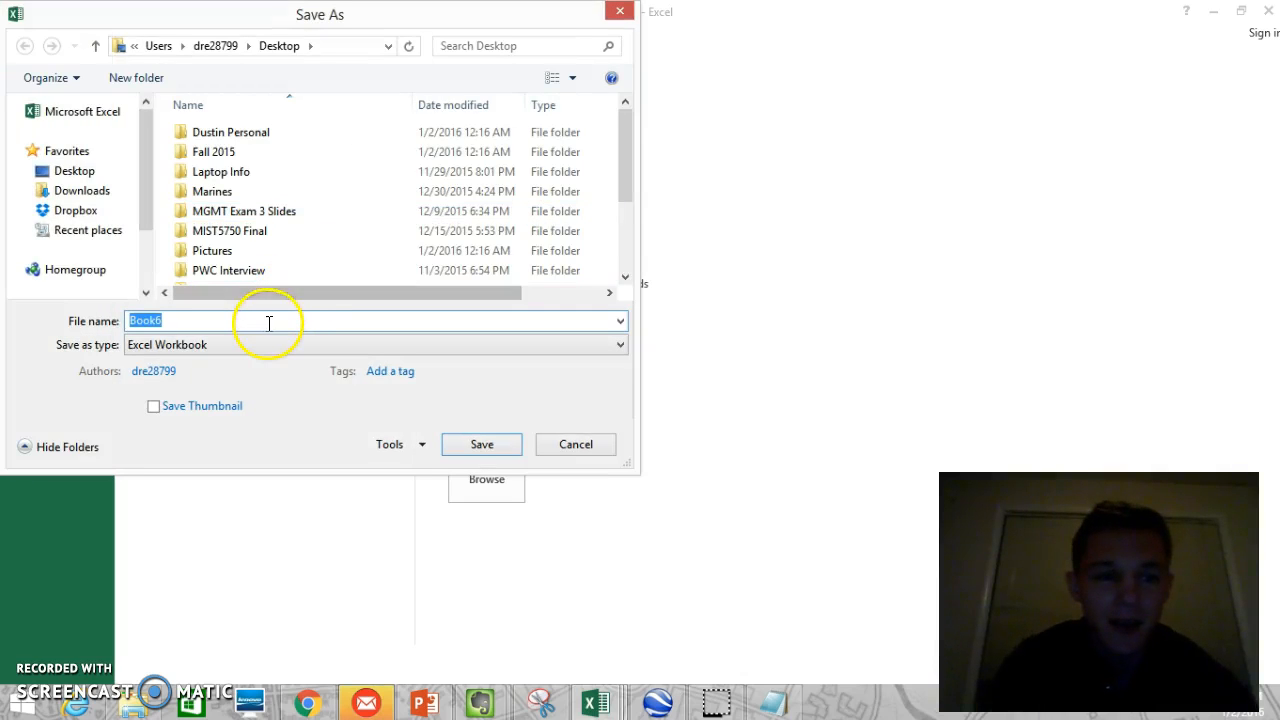
text(Atla)
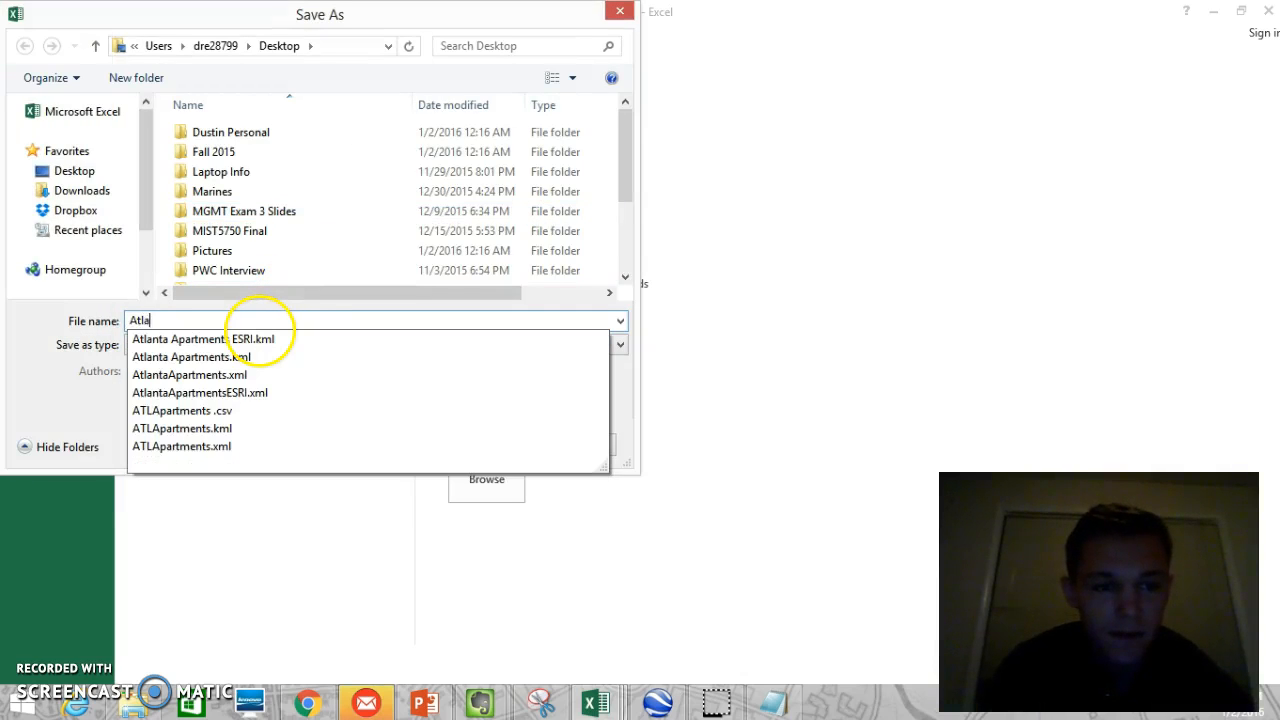
text(nta APTS)
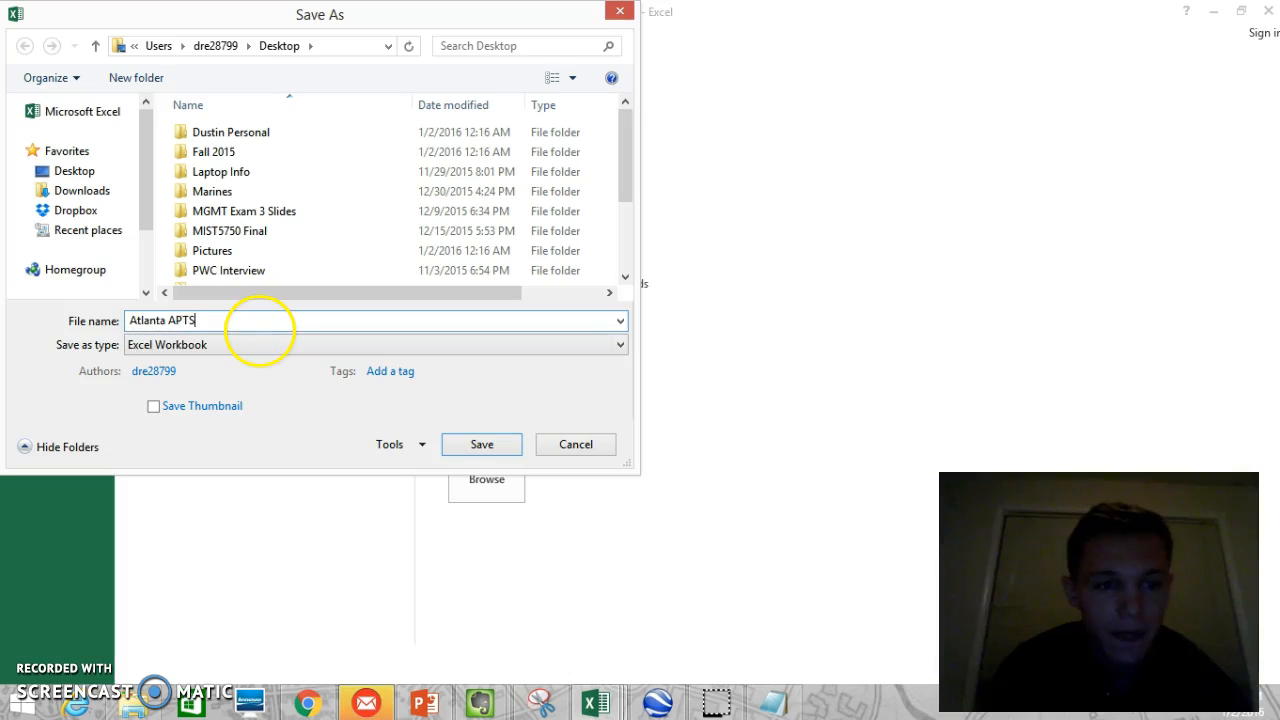
key(BackSpace)
key(BackSpace)
key(BackSpace)
key(BackSpace)
key(BackSpace)
text(A)
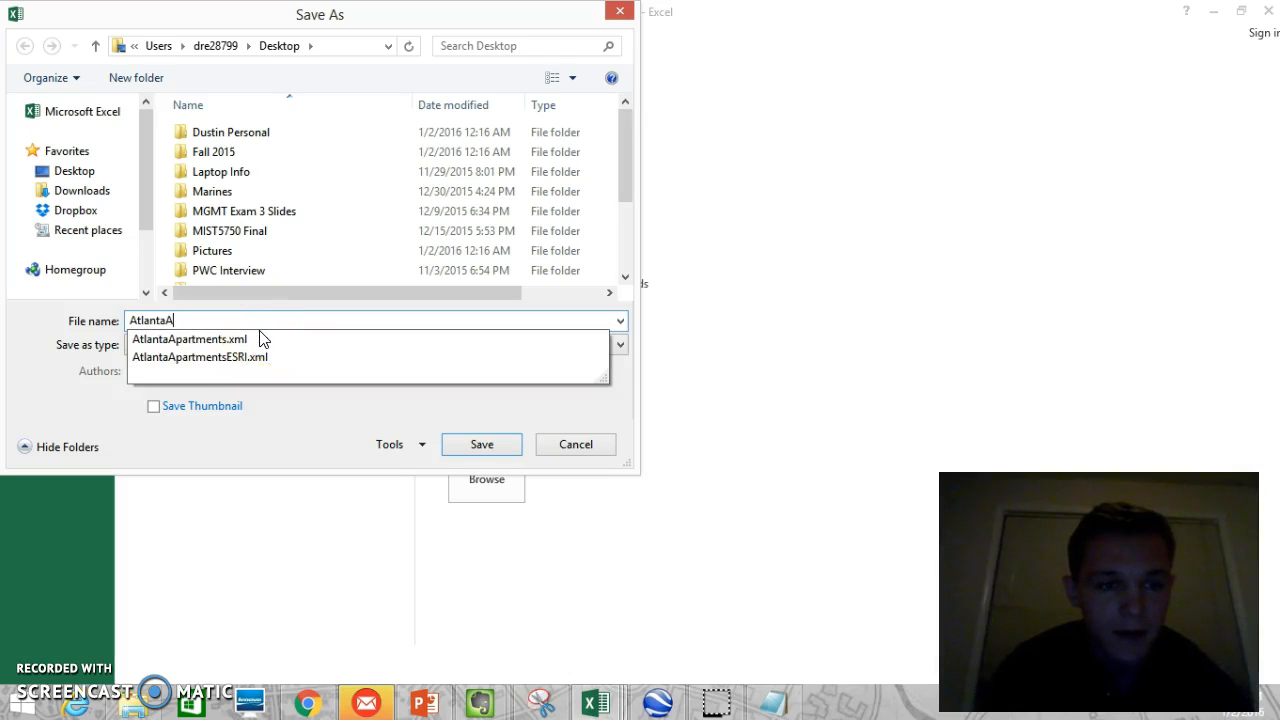
text(PTS)
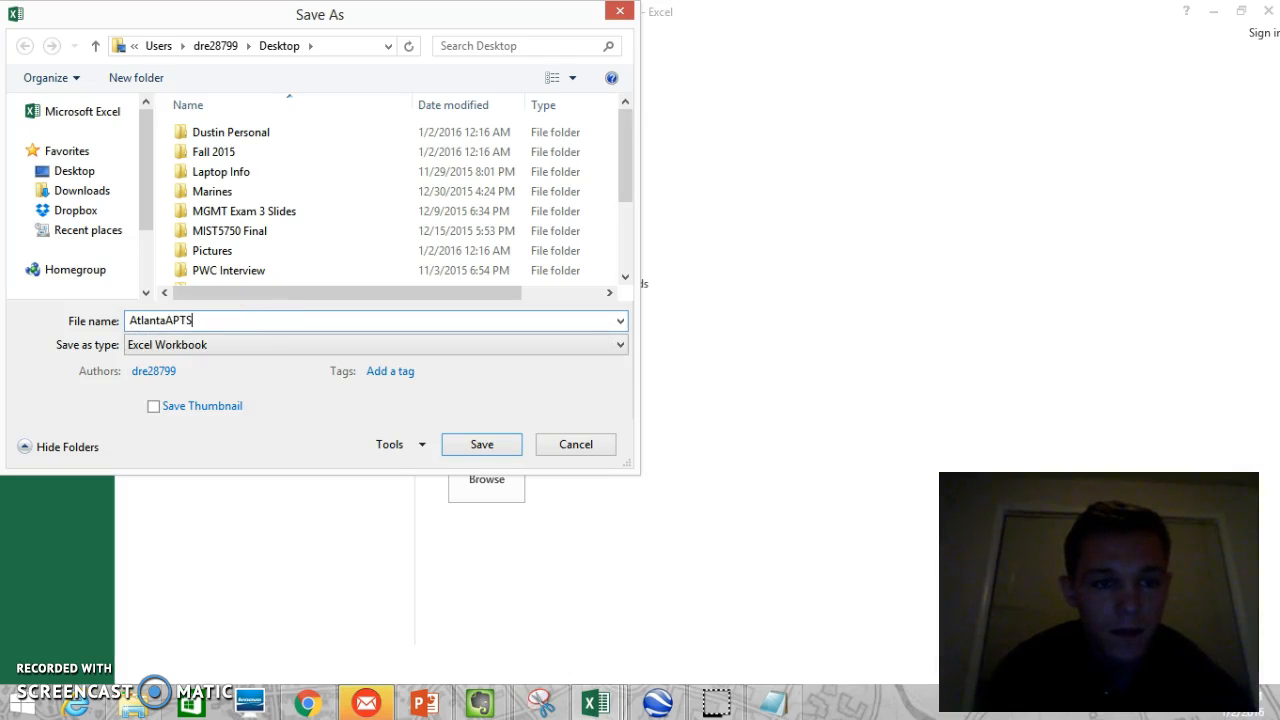
- Set the file type to CSV (Comma delimited) and save, keeping that format
click(247, 347)
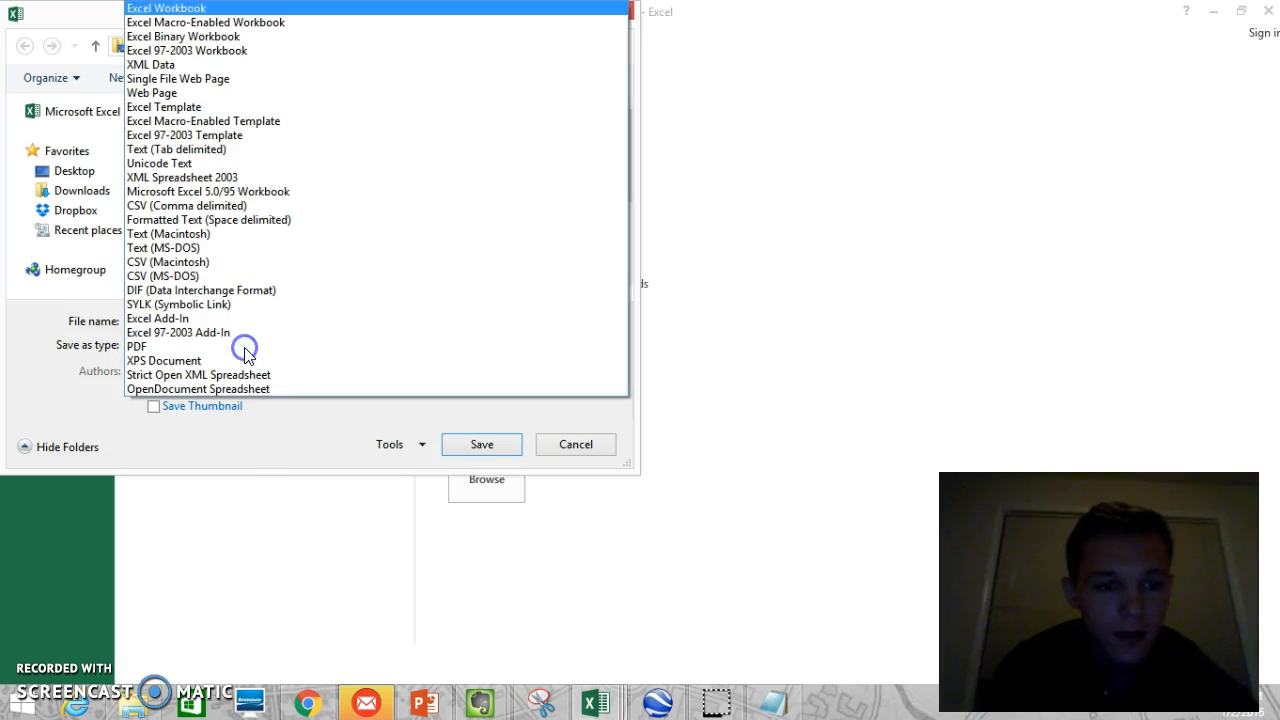
click(247, 206)
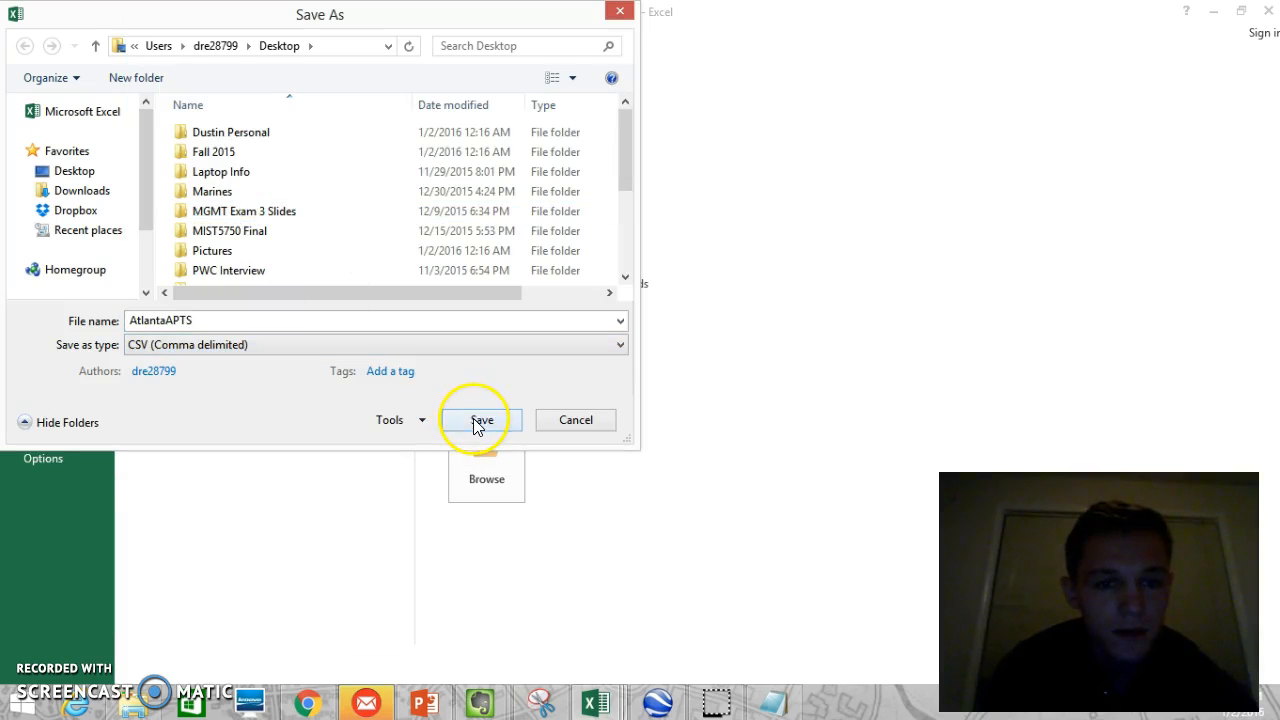
click(479, 420)
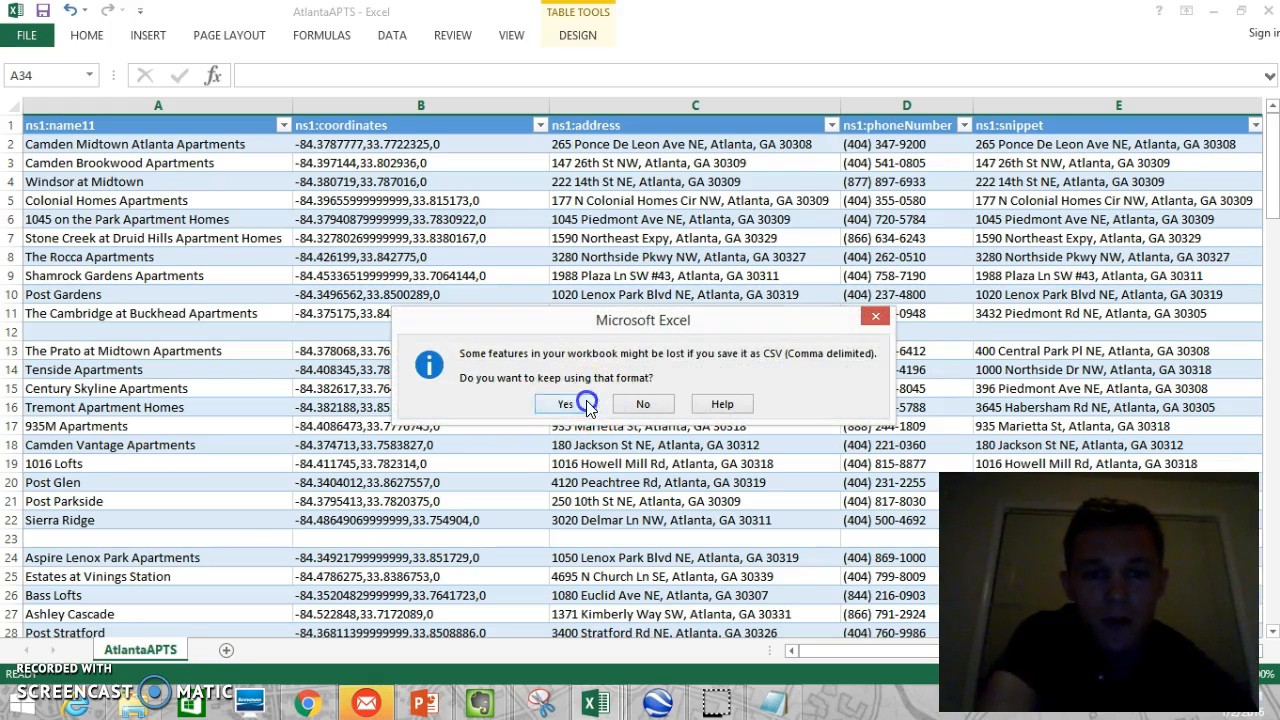
click(586, 401)
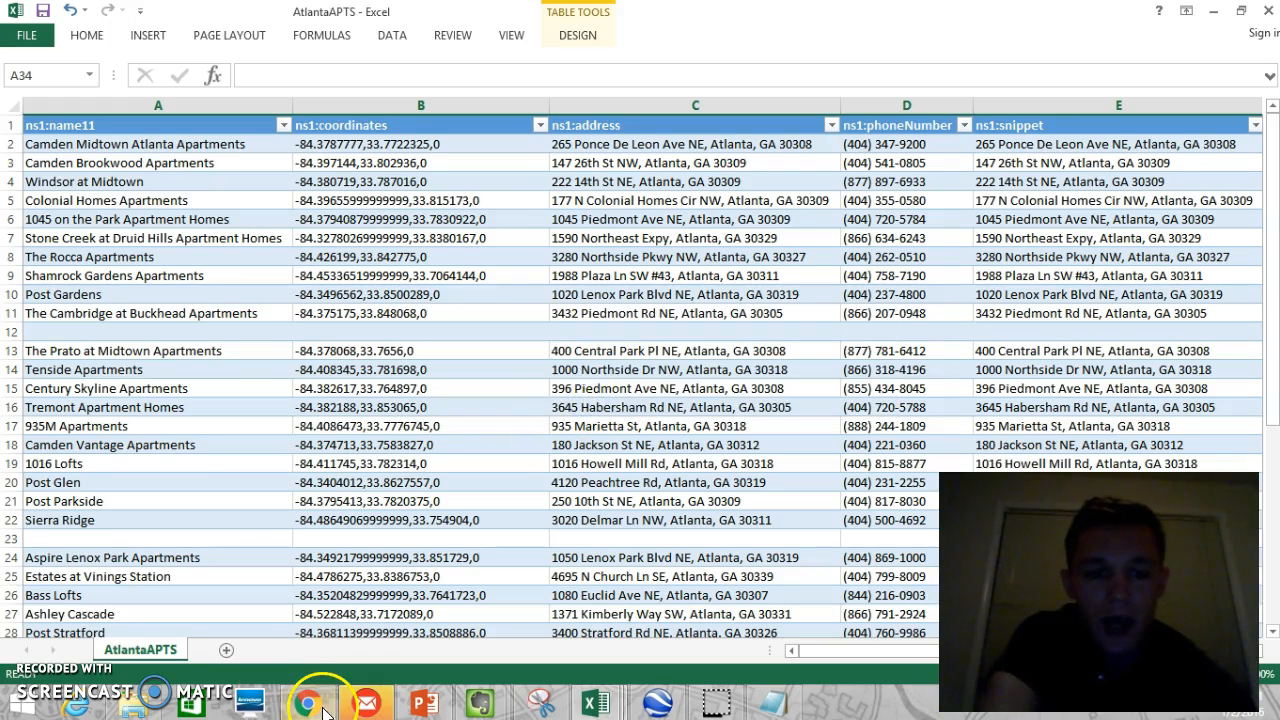
- Switch to the ArcGIS map in Chrome and import AtlantaAPTS.csv from the Desktop as a layer from file
click(310, 705)
click(158, 142)
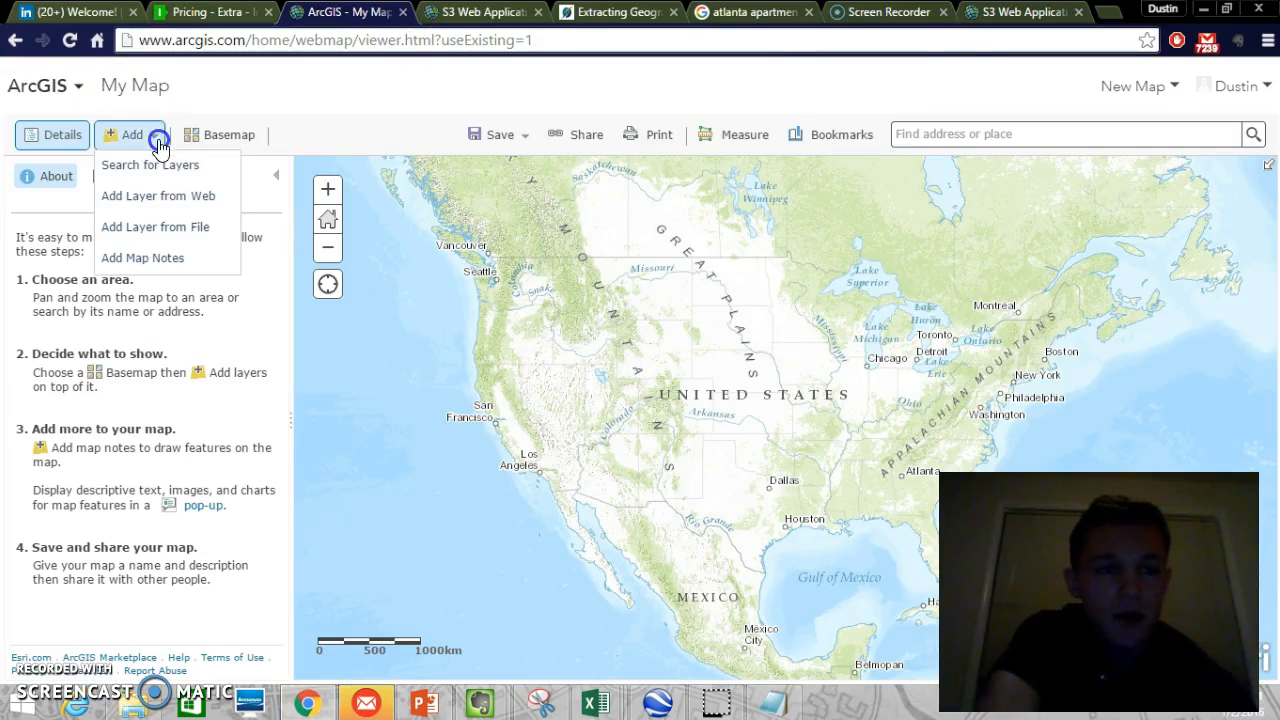
click(157, 232)
click(497, 402)
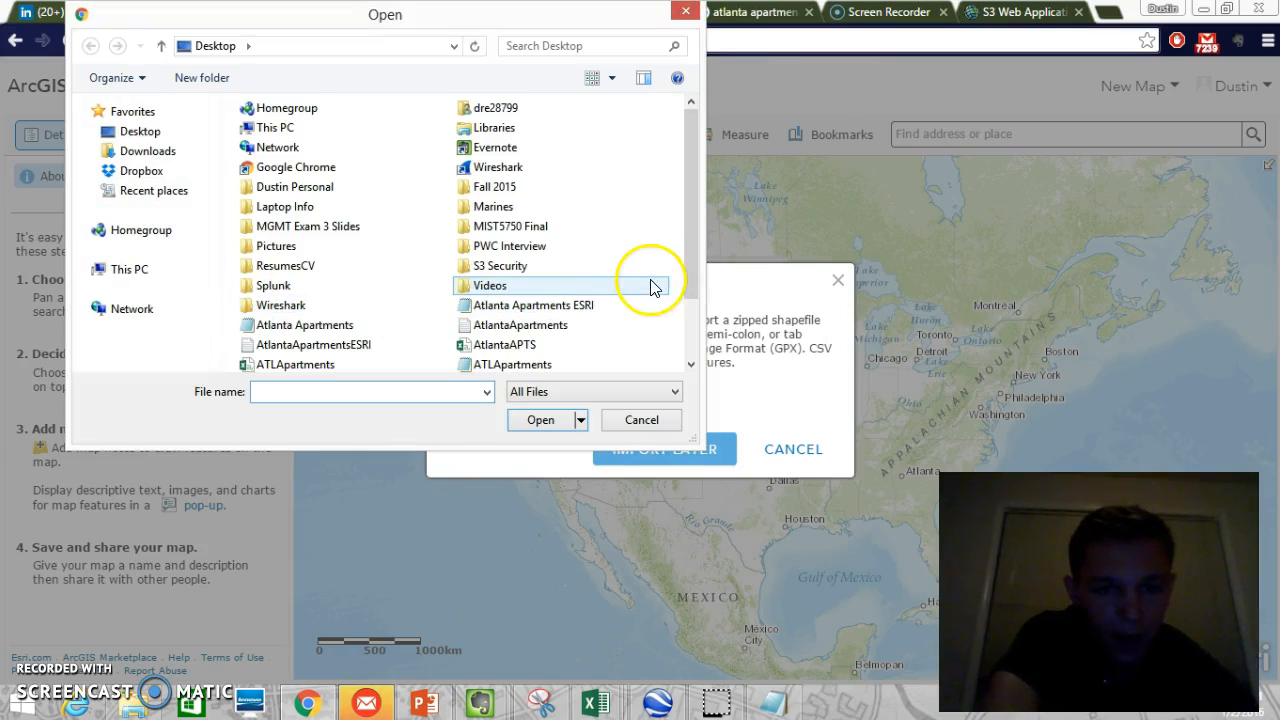
double_click(560, 344)
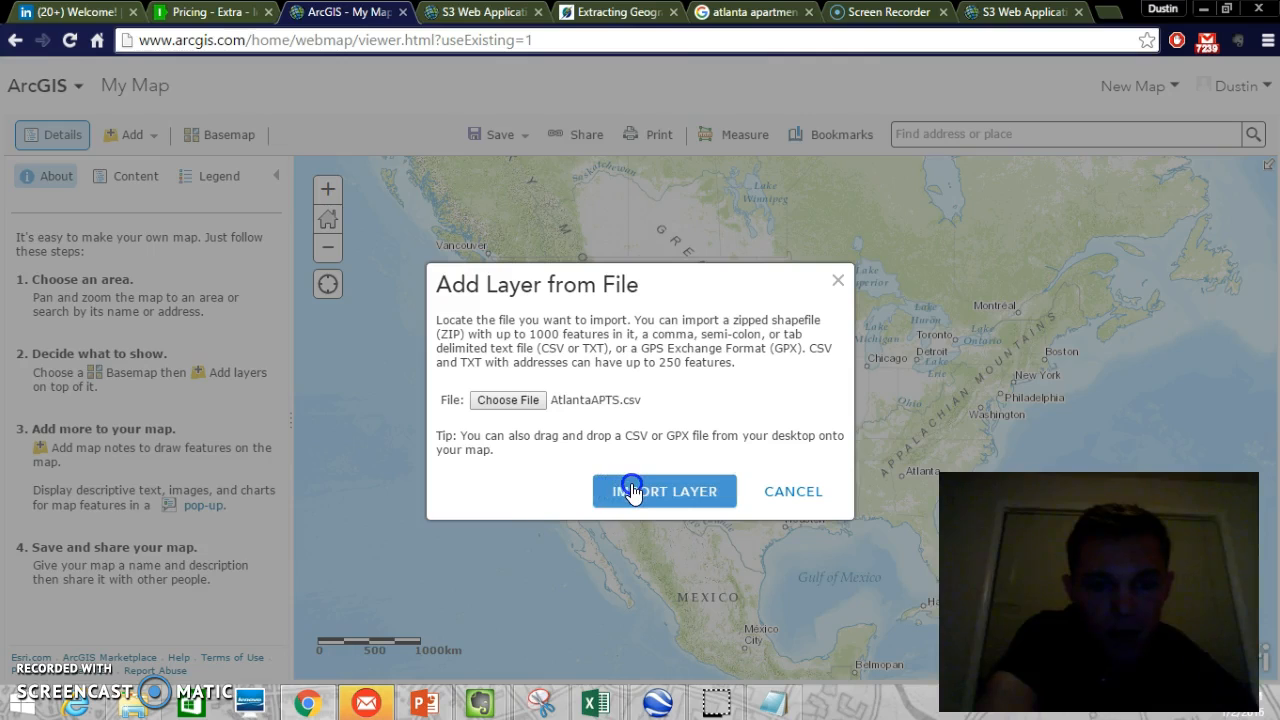
click(631, 491)
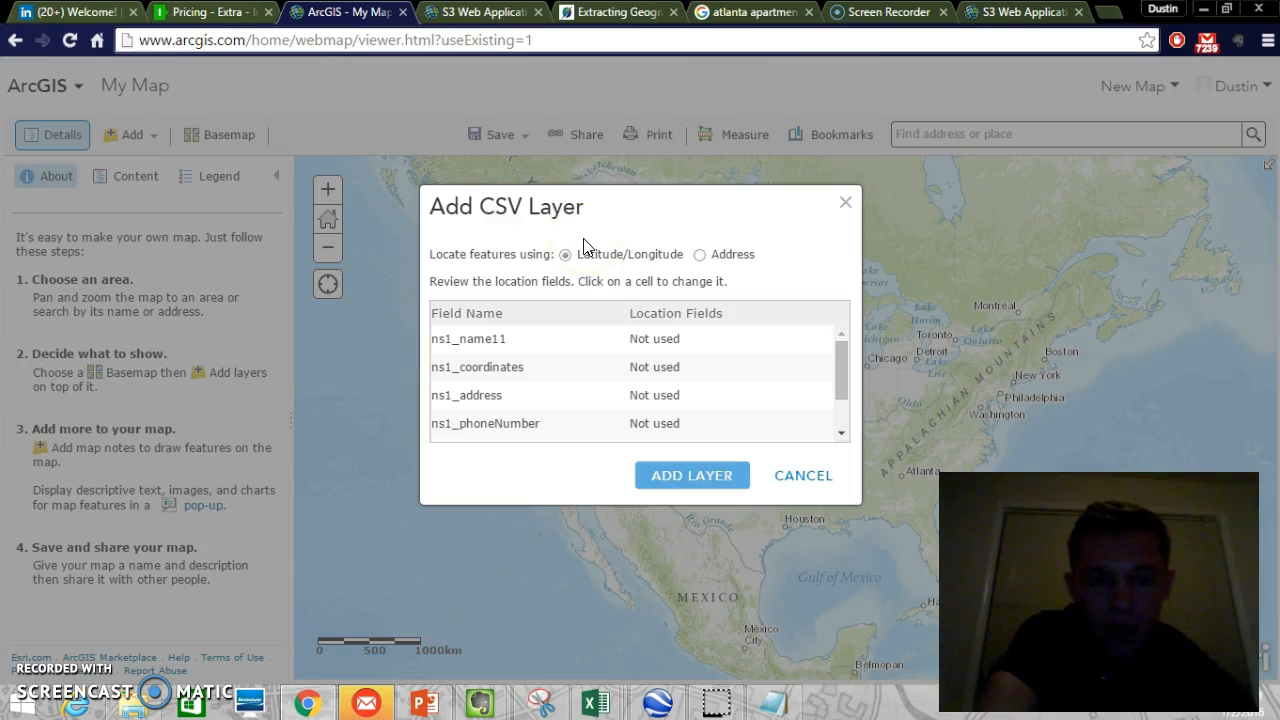
- Locate the CSV layer's features by Address and assign the ns1_address field to the Address location field
click(700, 256)
click(699, 255)
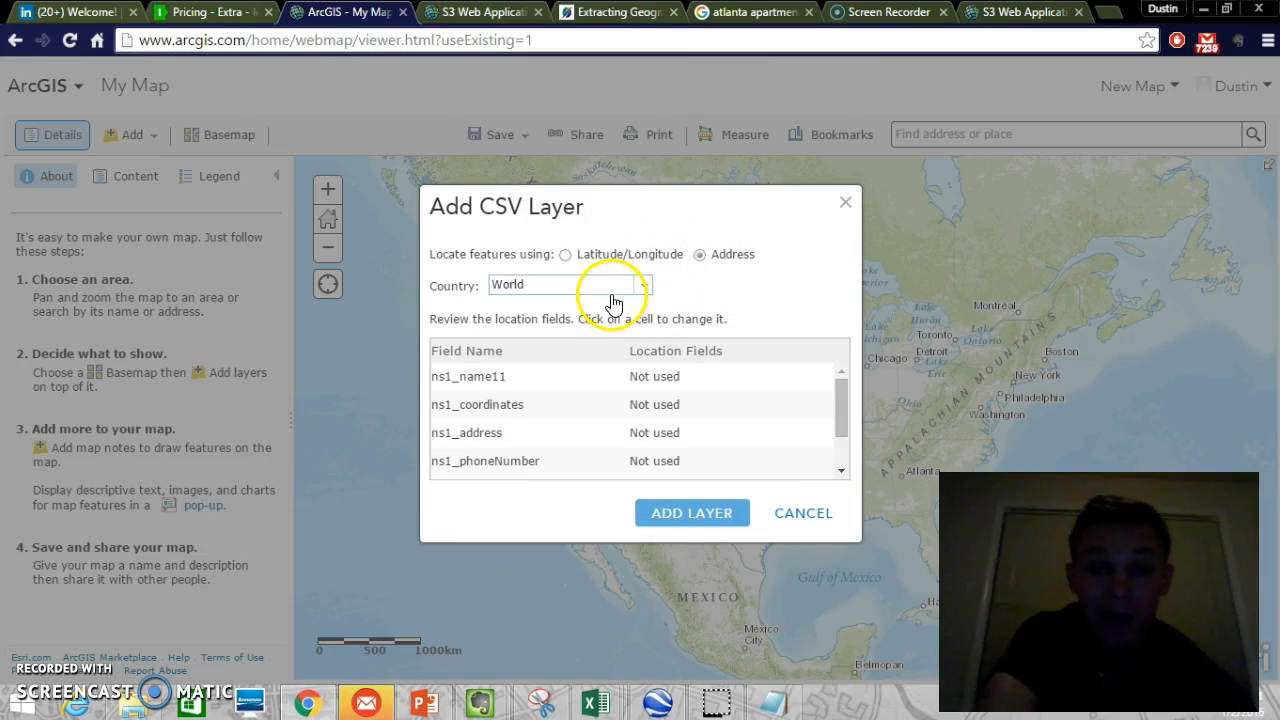
click(841, 407)
drag(841, 405, 842, 434)
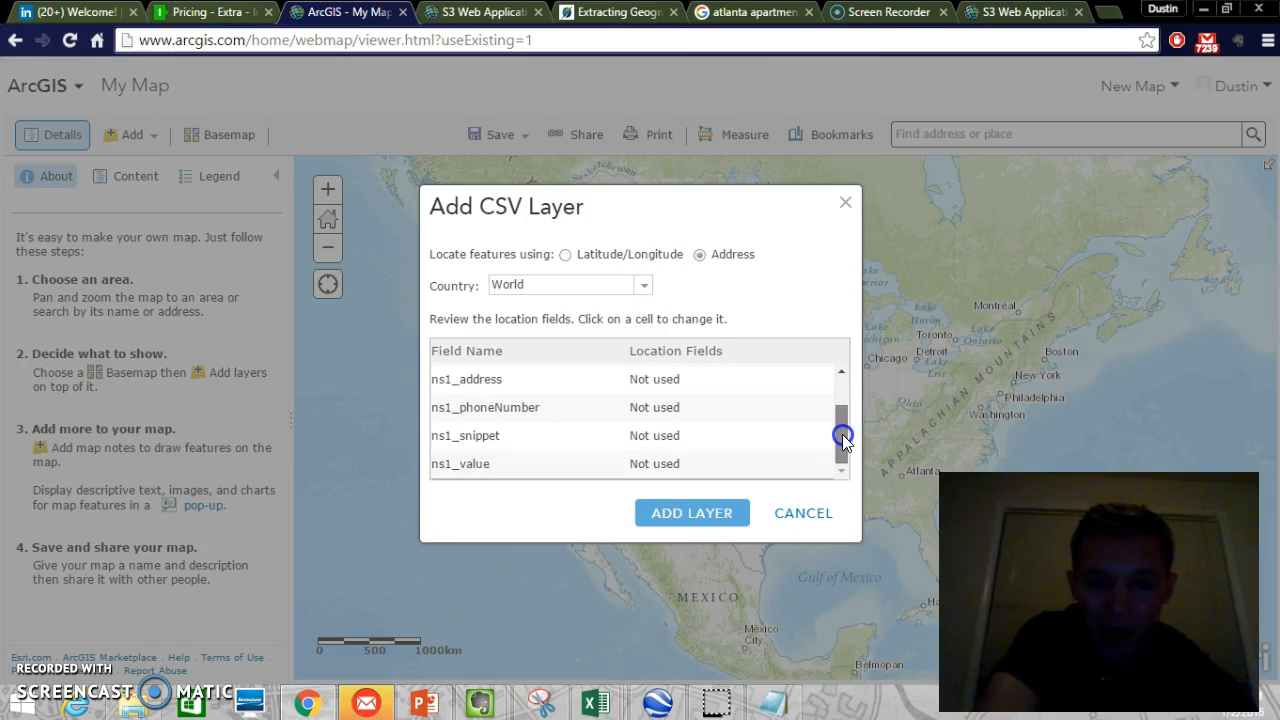
click(670, 383)
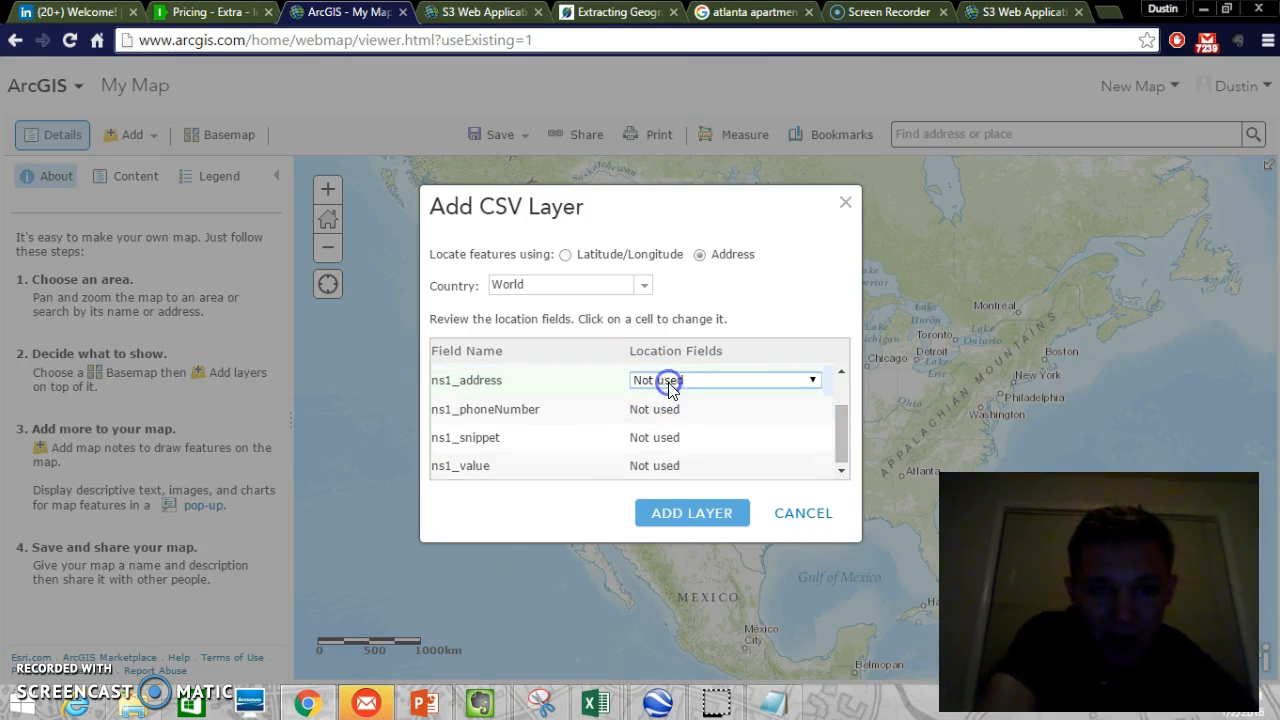
click(700, 393)
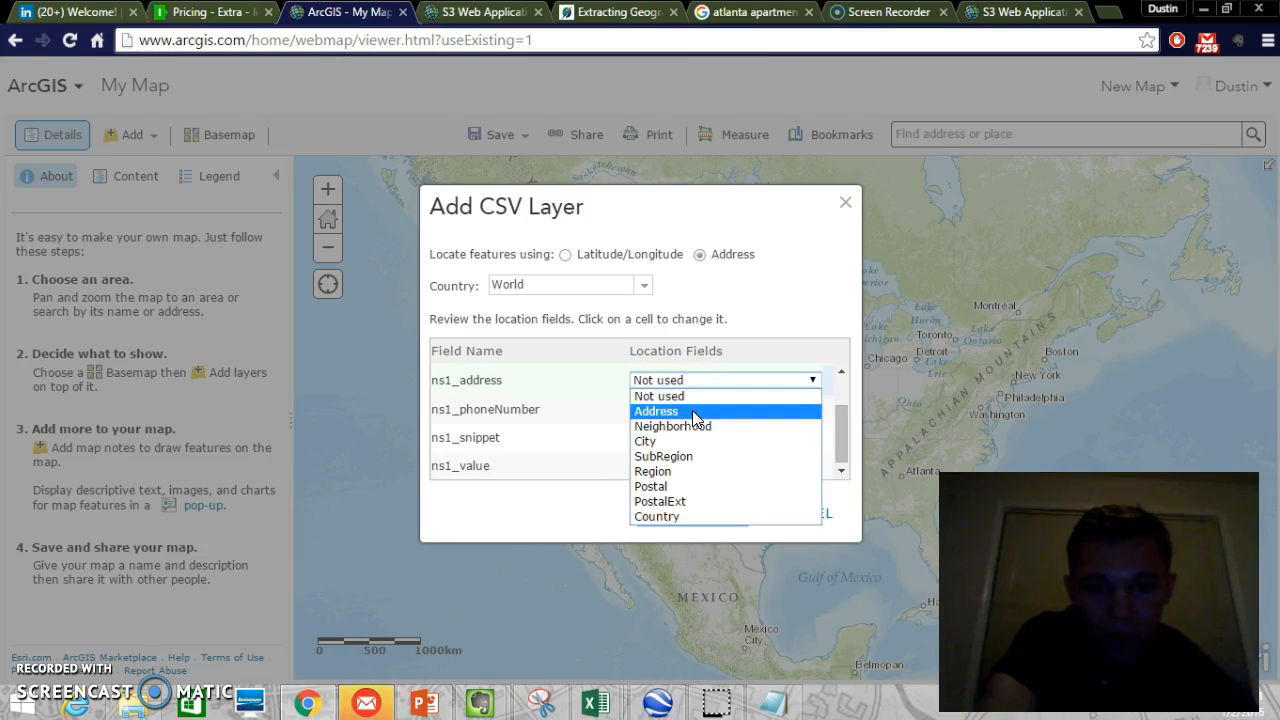
click(697, 411)
click(836, 416)
drag(836, 416, 836, 366)
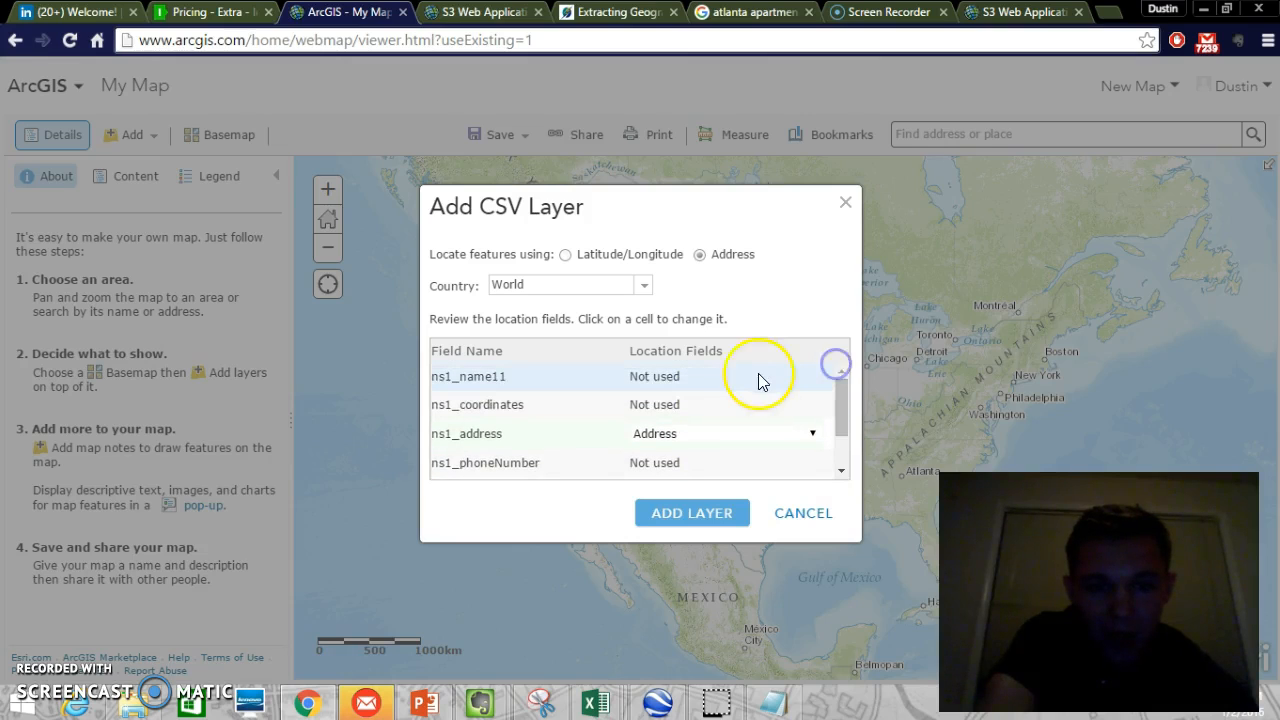
click(667, 376)
click(689, 381)
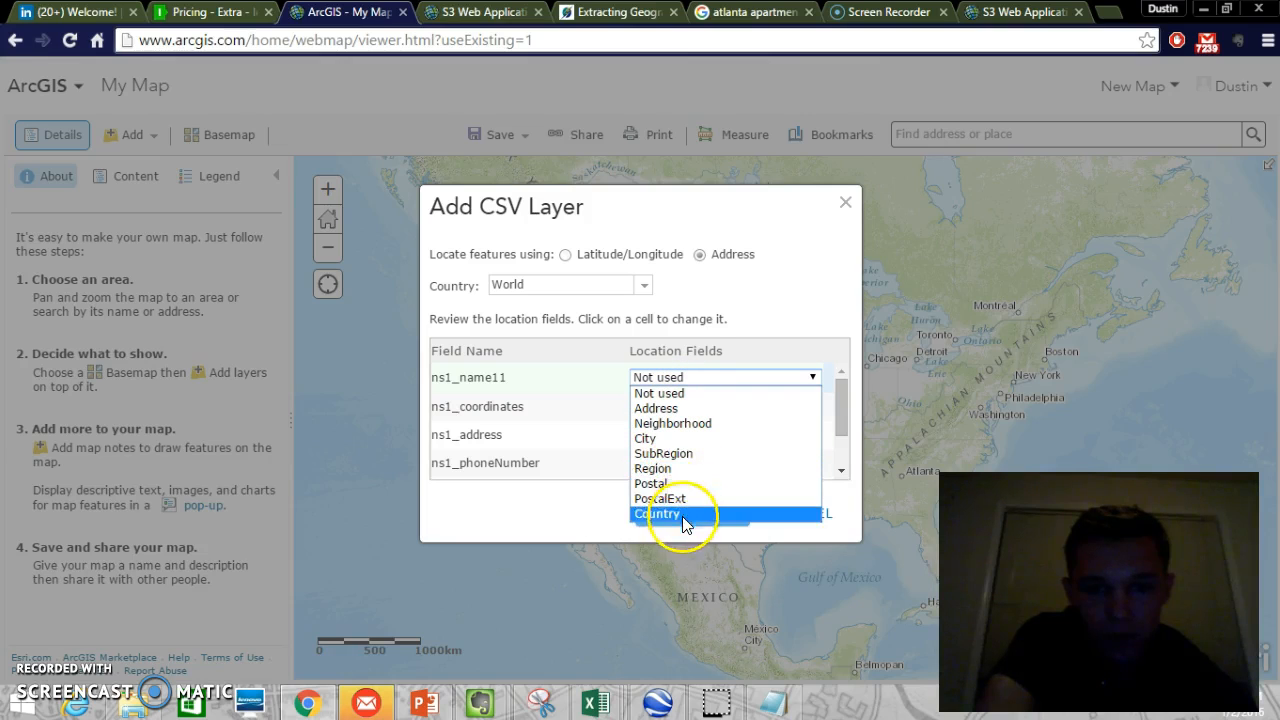
click(700, 386)
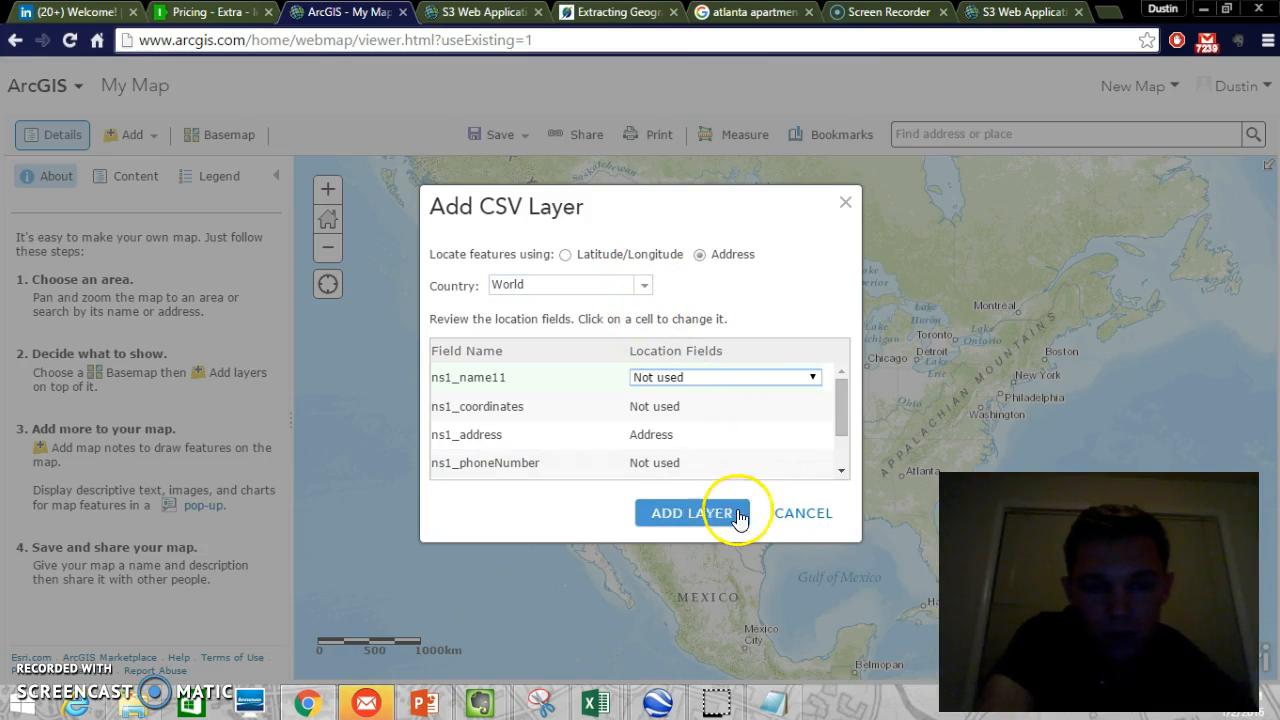
click(472, 376)
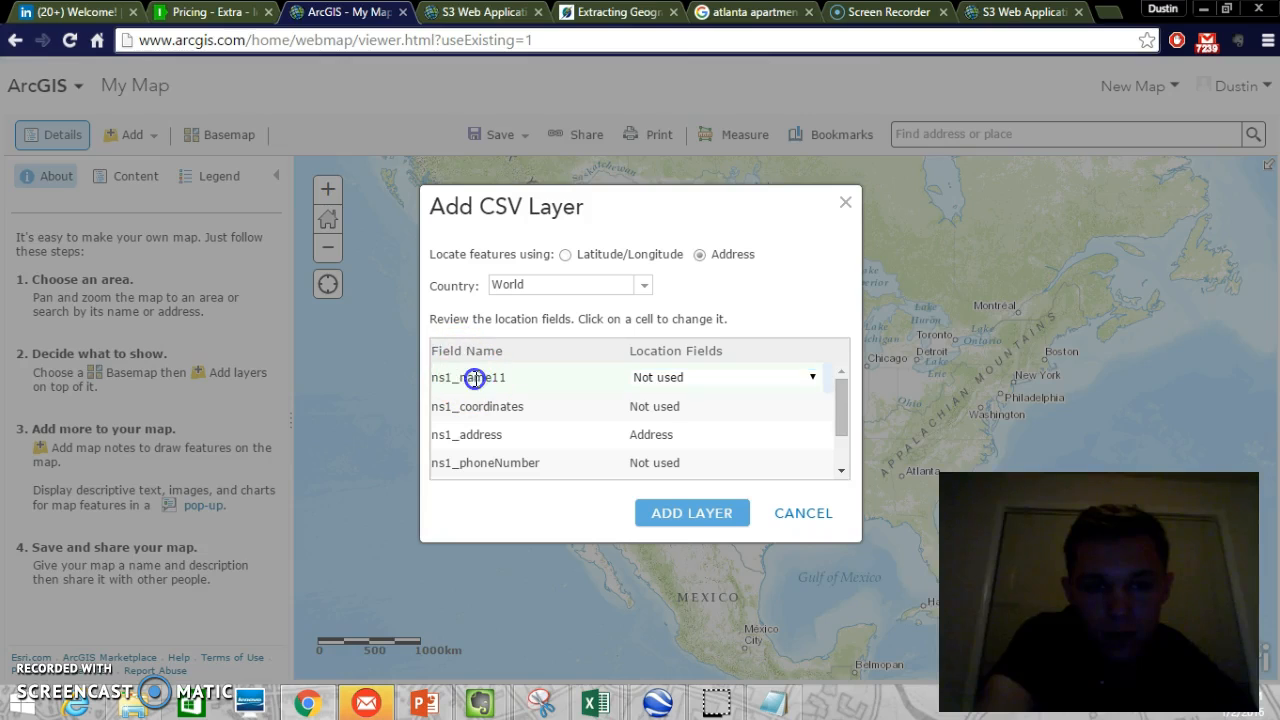
- Add the AtlantaAPTS CSV layer to the map and apply the Heat Map drawing style to it
click(705, 516)
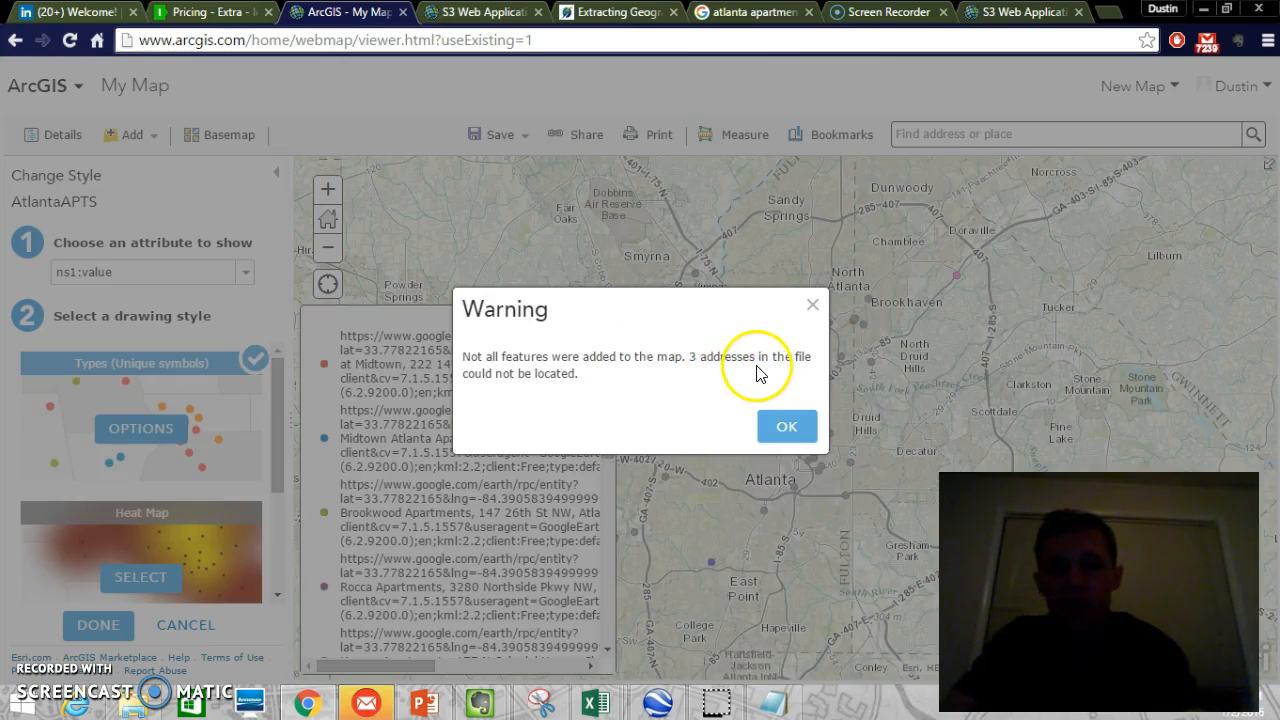
click(812, 307)
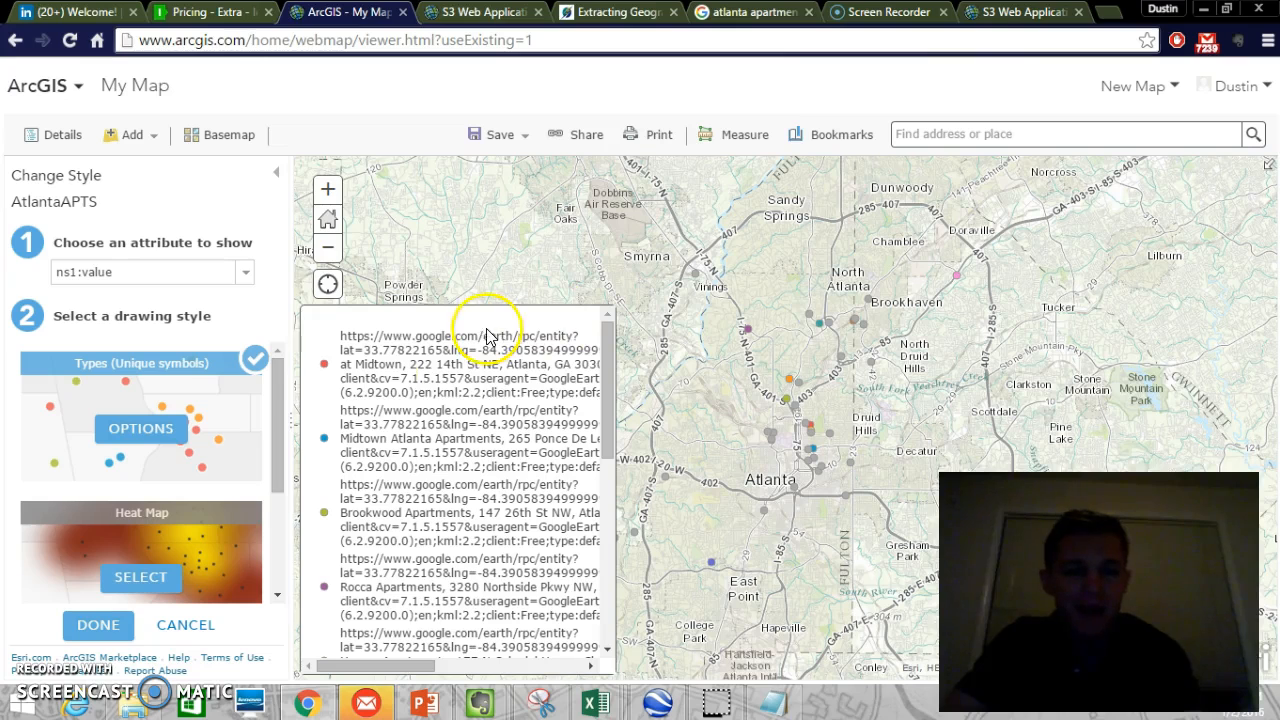
click(163, 580)
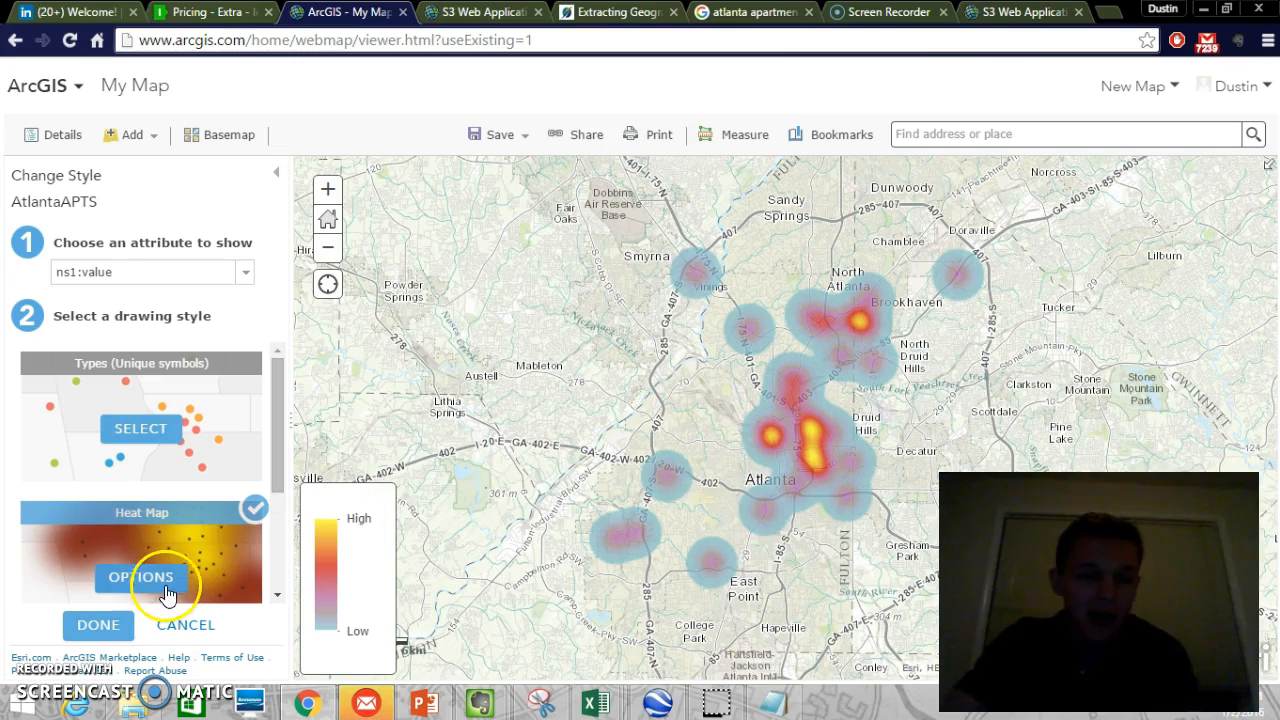
drag(277, 440, 272, 587)
click(90, 625)
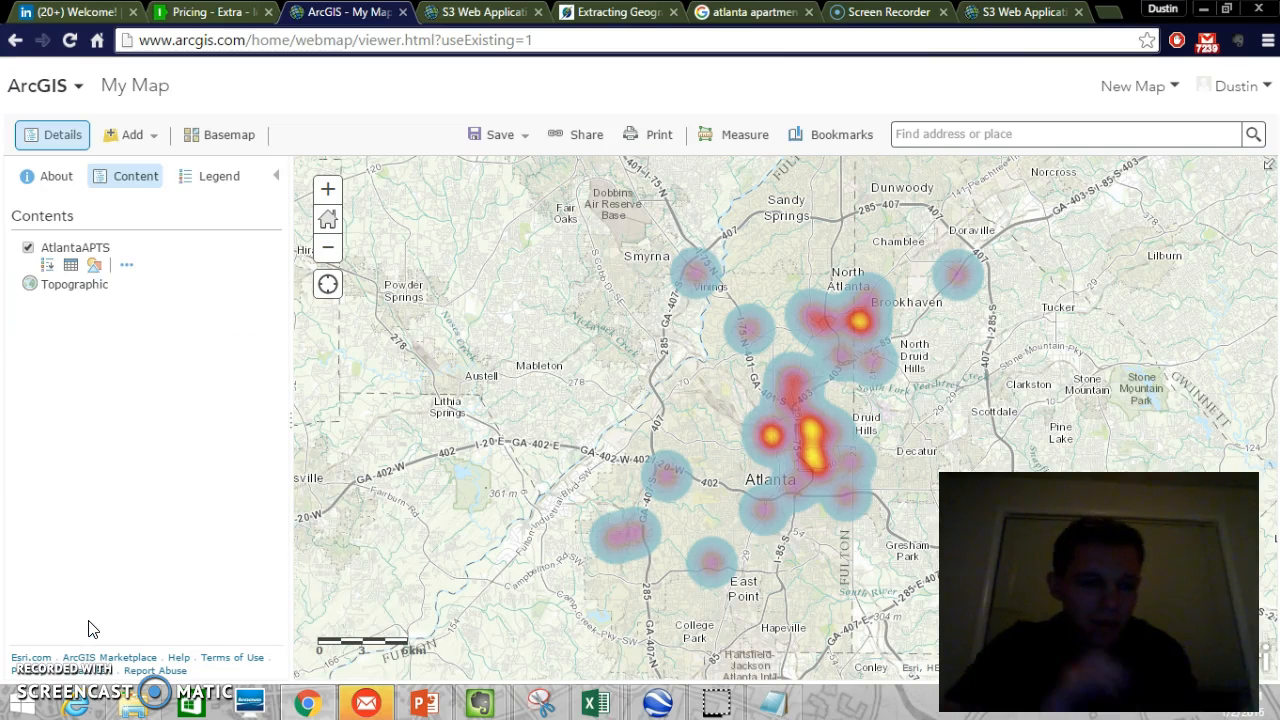
- View the attribute table of the AtlantaAPTS layer and close it
click(70, 266)
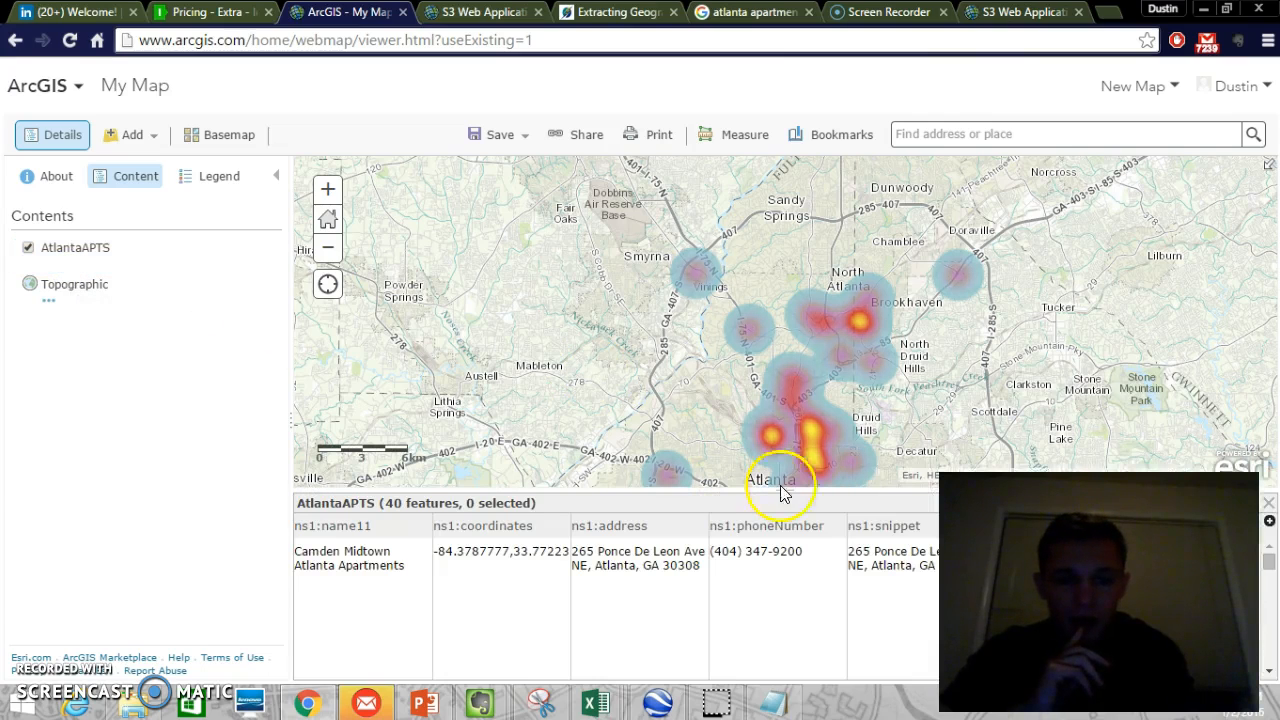
click(1268, 502)
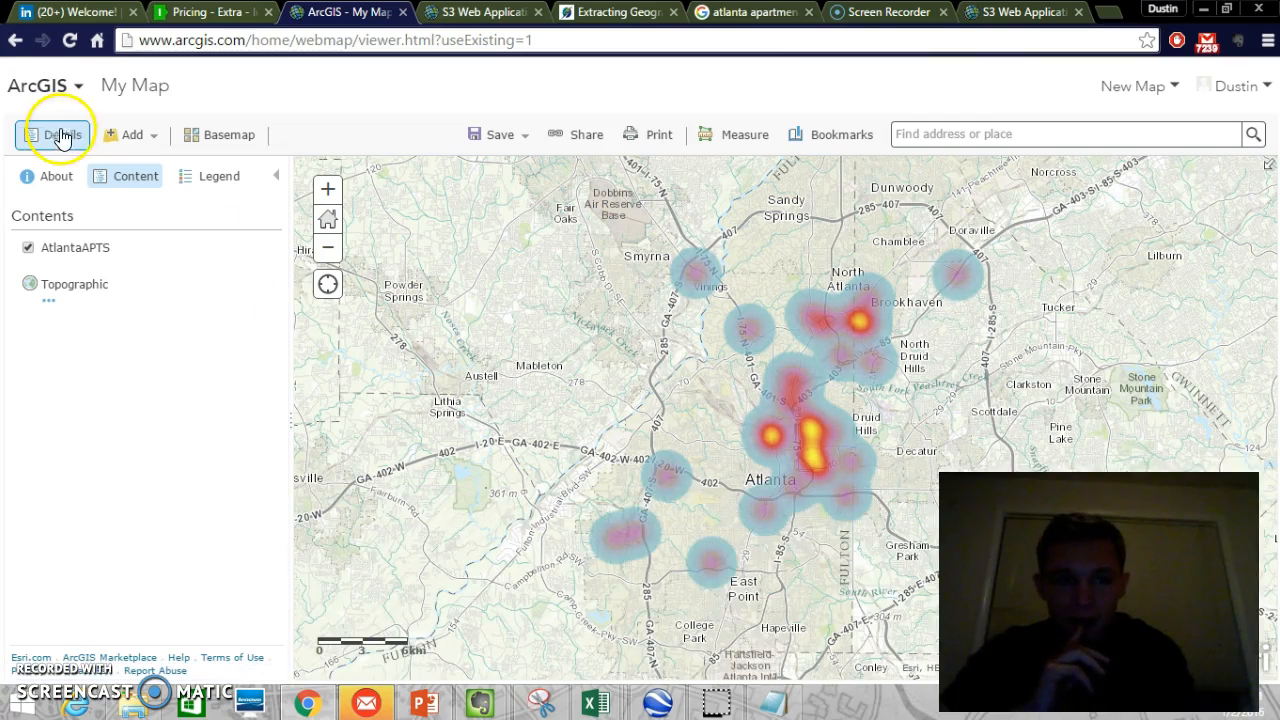
- Search ArcGIS Online for crime layers within the map area and add Crime Index for the U.S. to the map
click(118, 133)
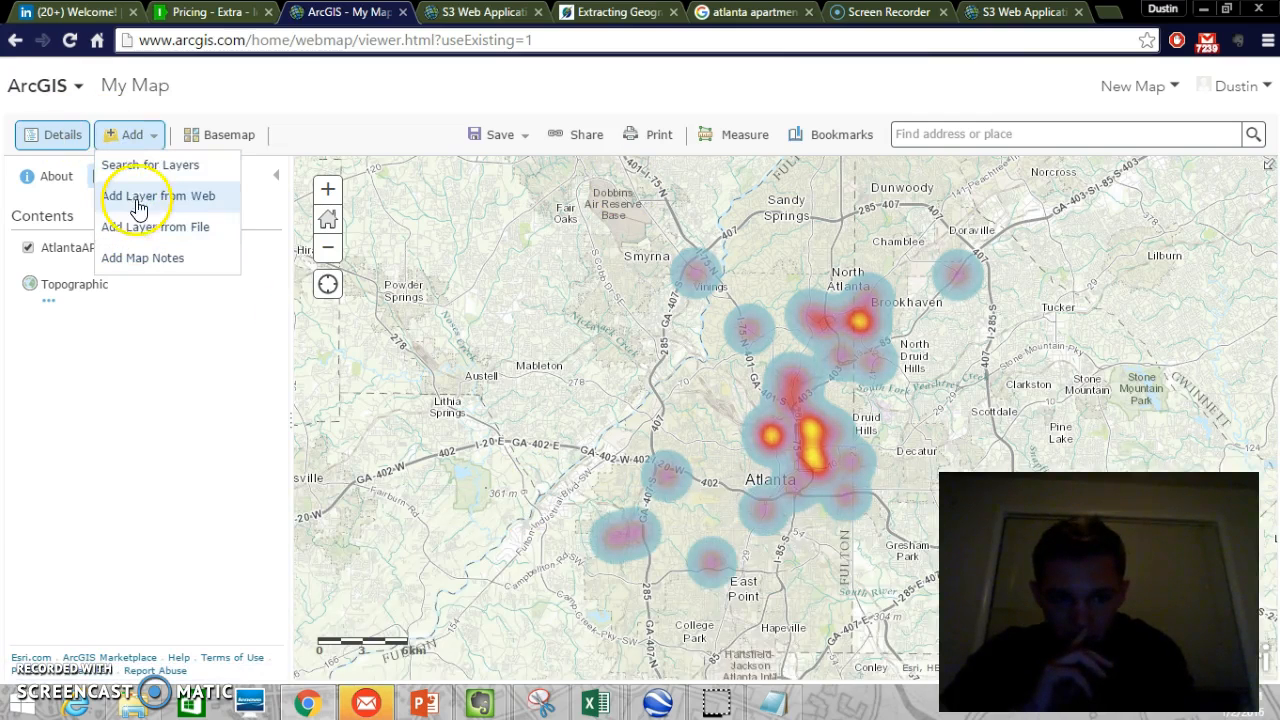
click(143, 170)
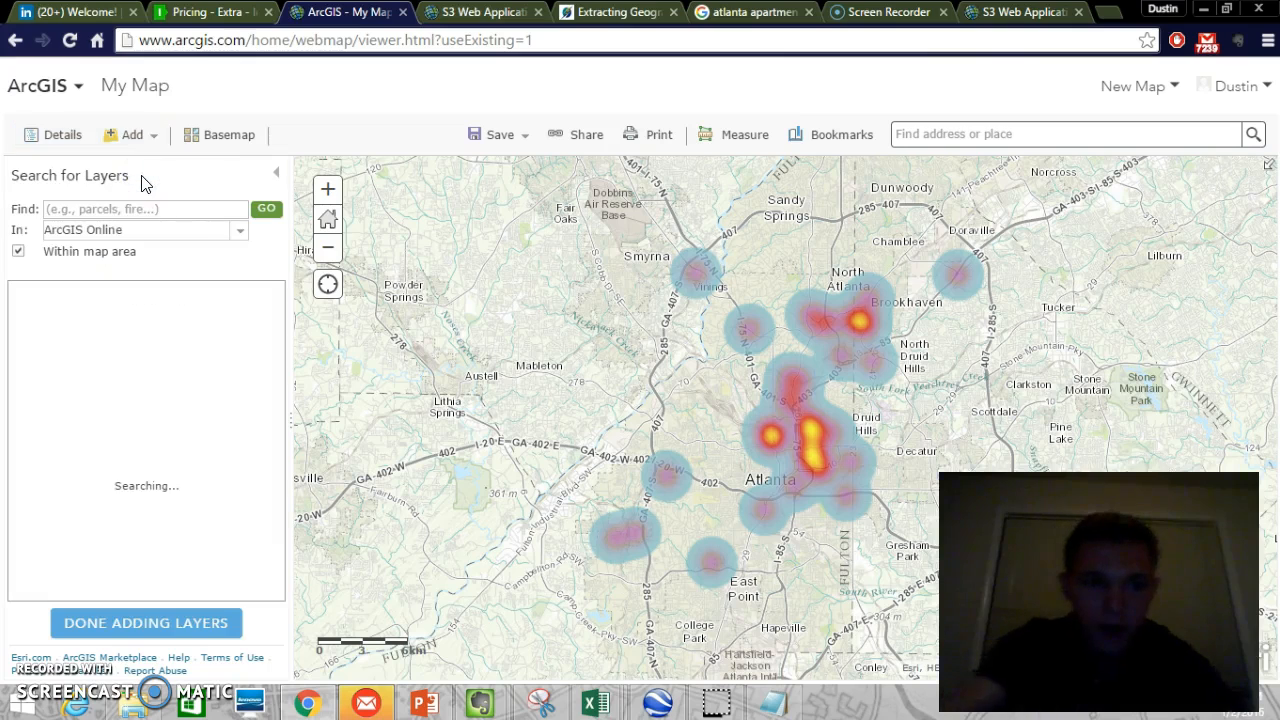
click(155, 209)
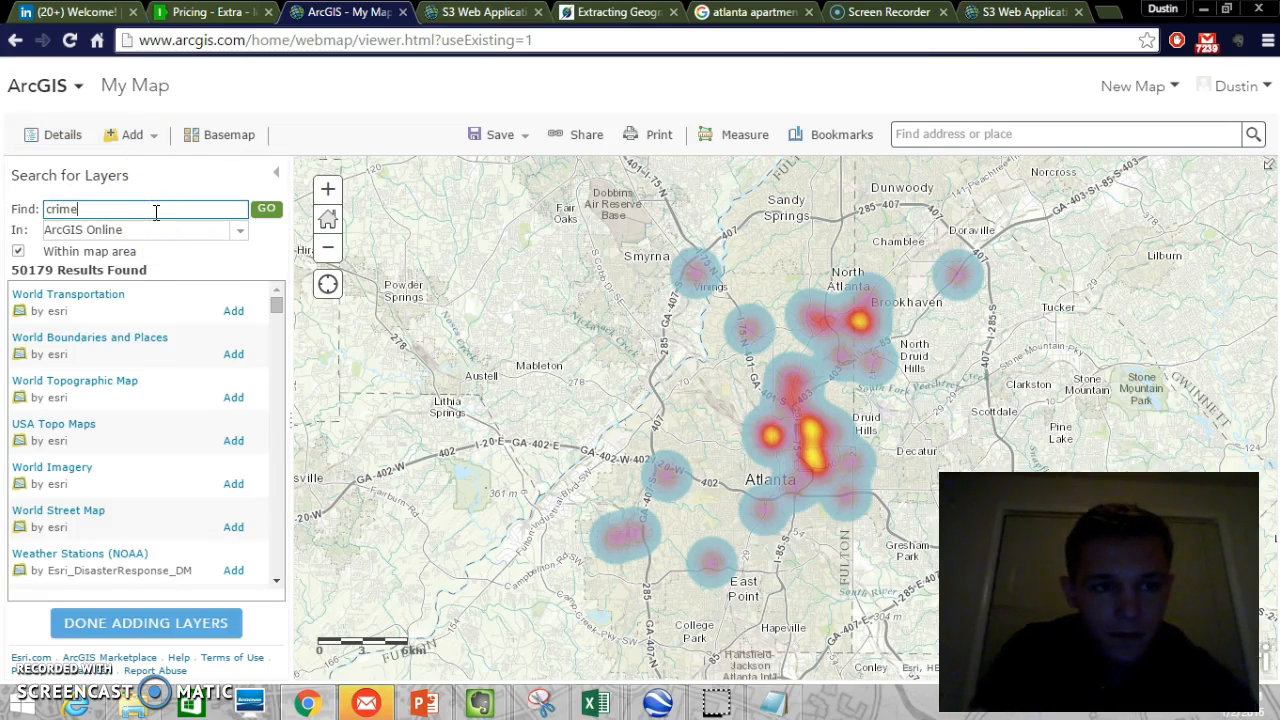
key(Return)
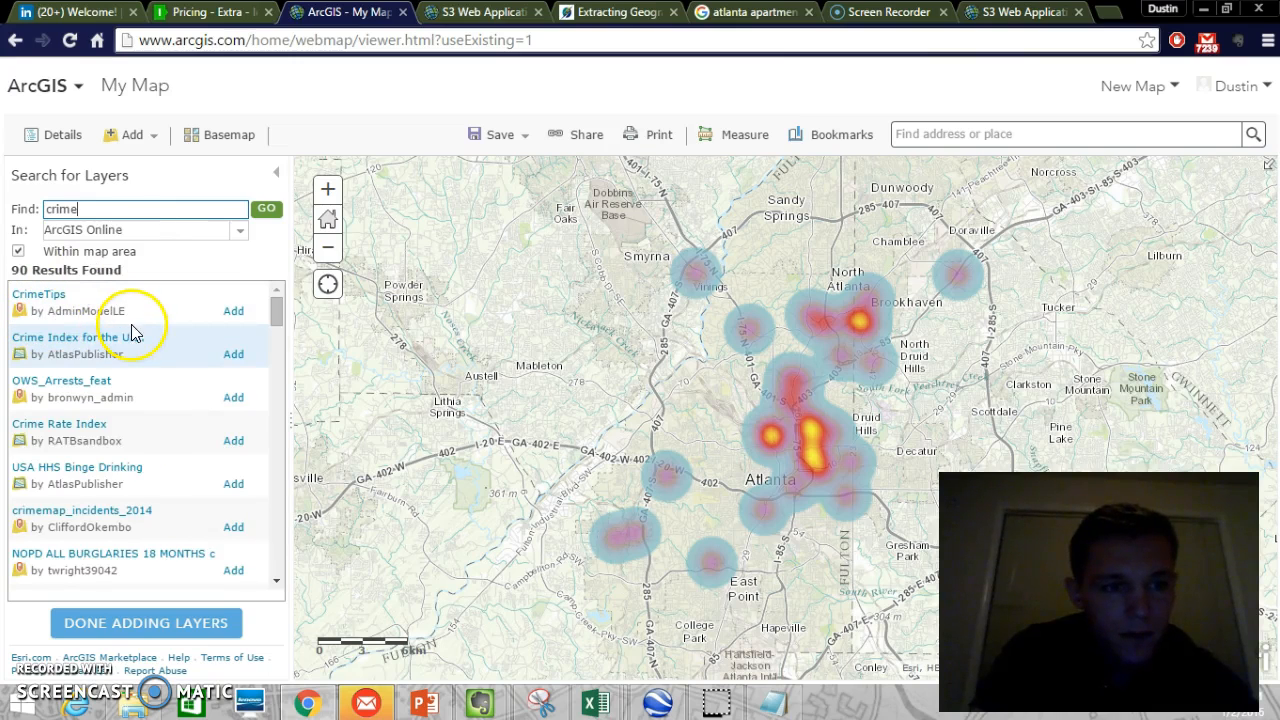
click(233, 354)
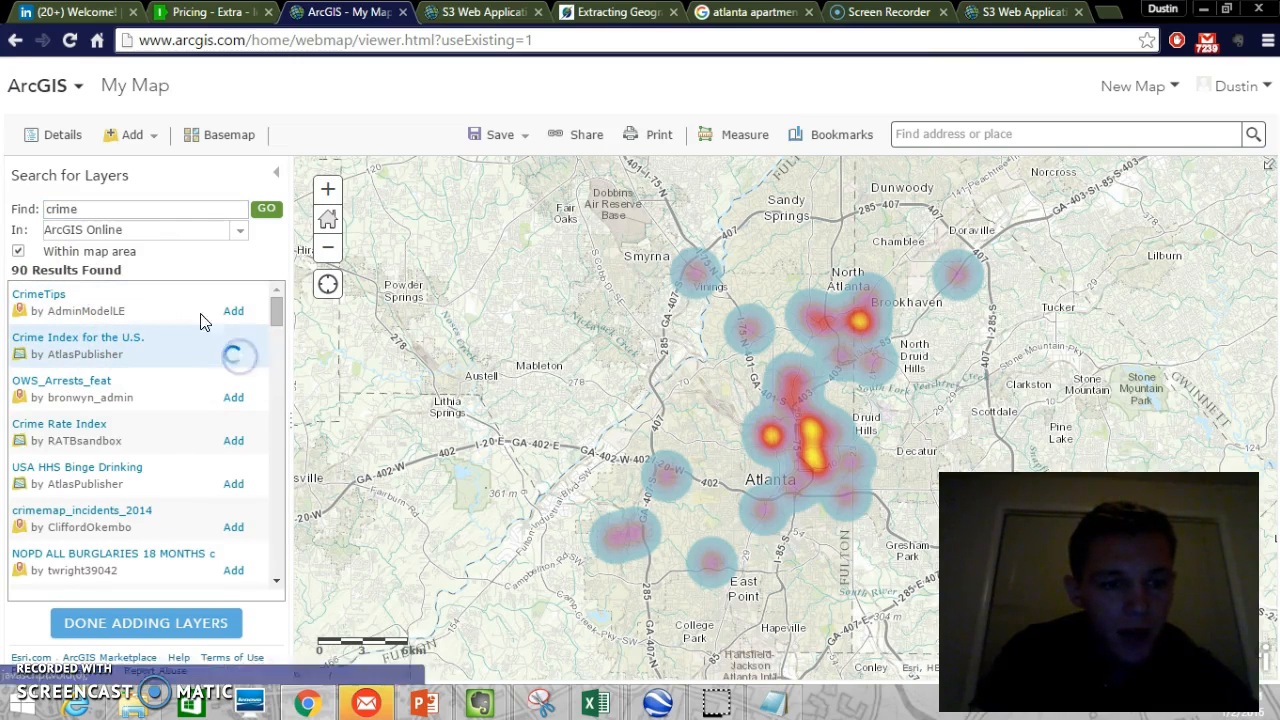
click(137, 211)
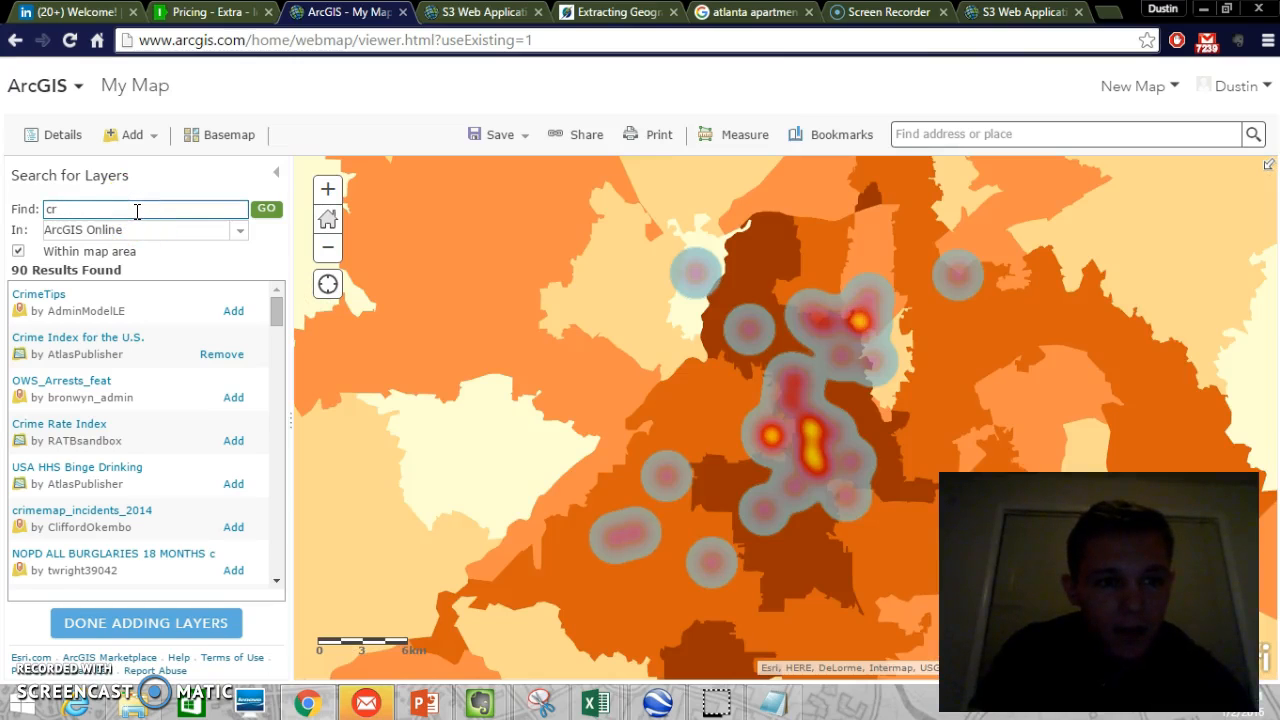
click(162, 630)
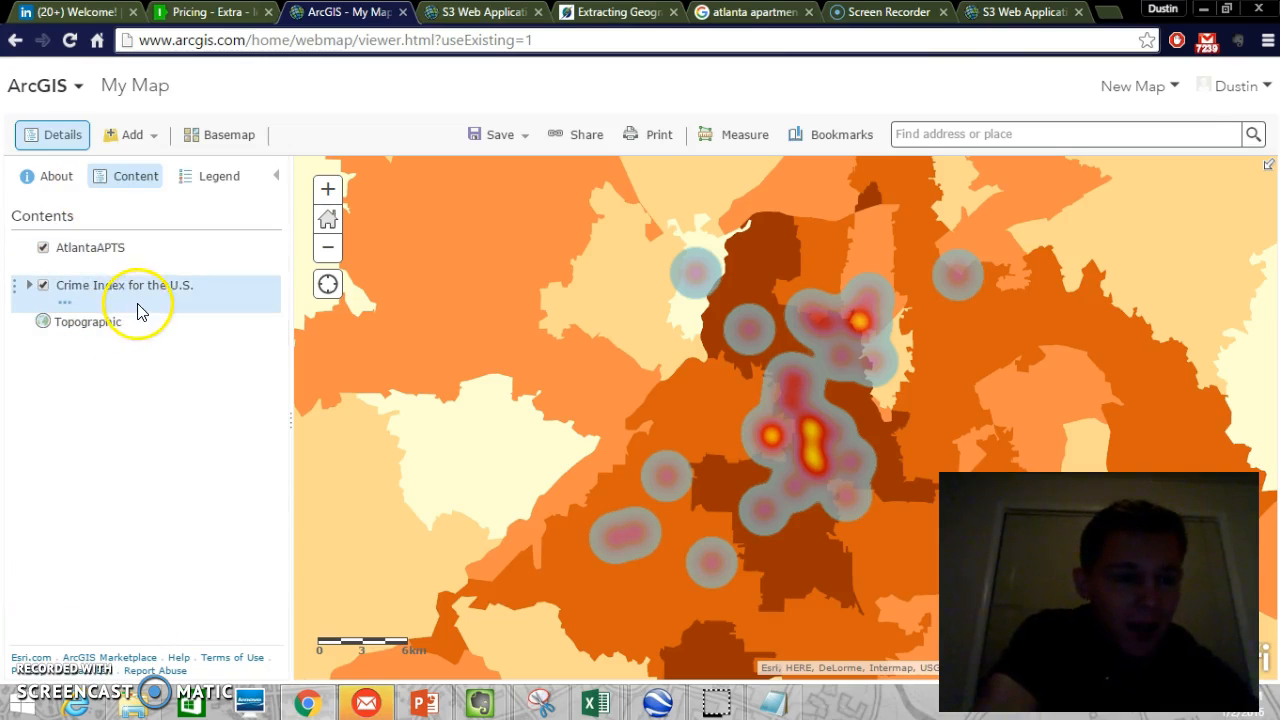
- Set the transparency of the Crime Index for the U.S. layer to about 50%
click(64, 302)
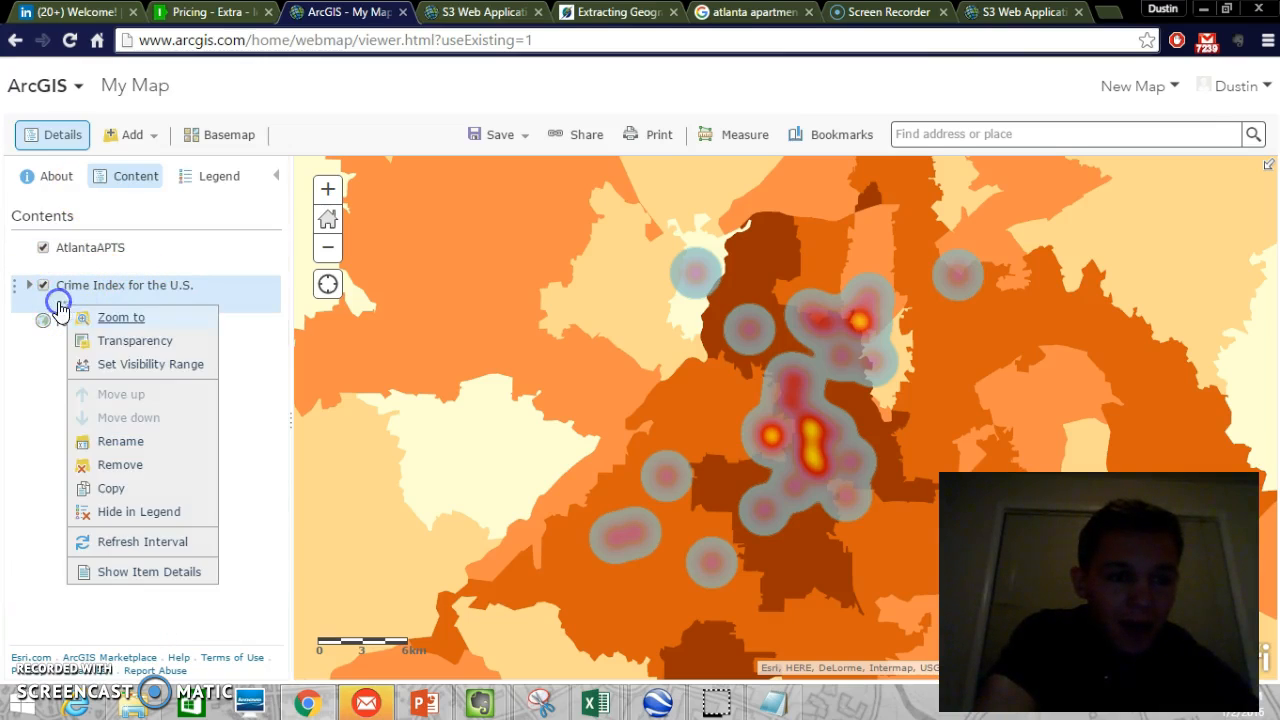
mouse_move(138, 344)
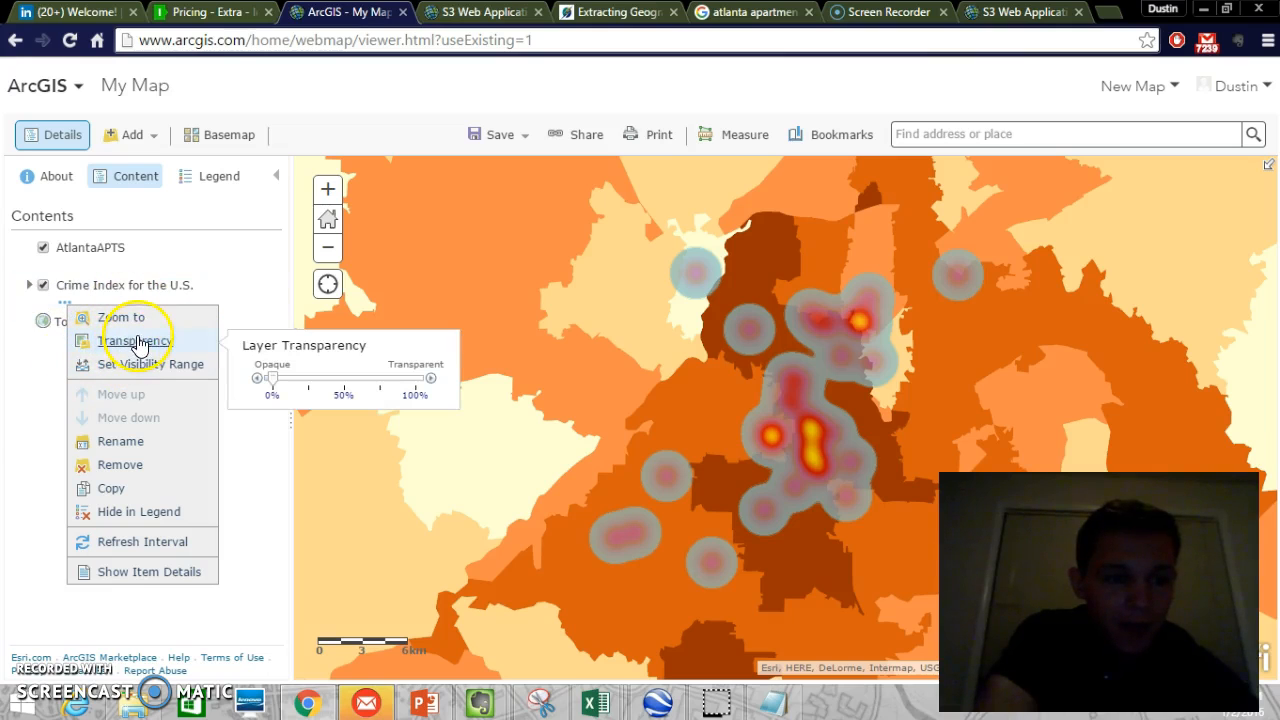
drag(271, 380, 344, 384)
click(35, 485)
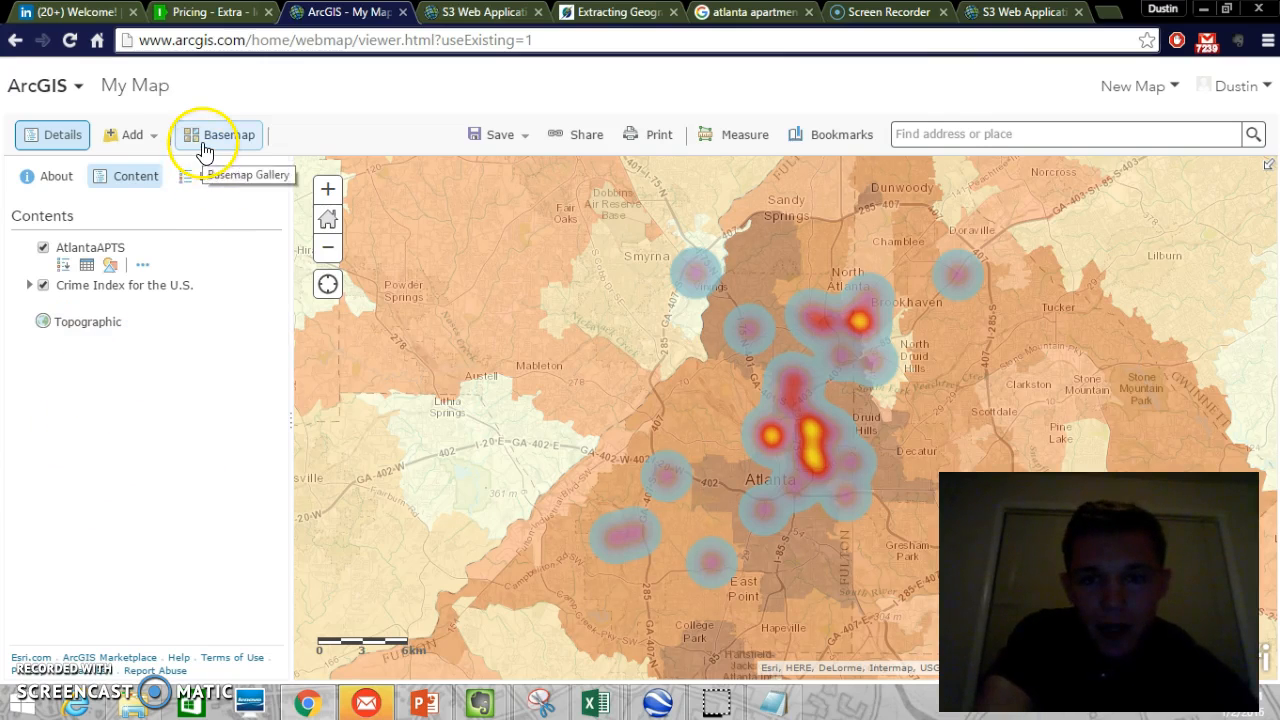
- Save the map with the title "atl apartments", the tag "atl" and the summary "apartments"
click(498, 137)
click(492, 194)
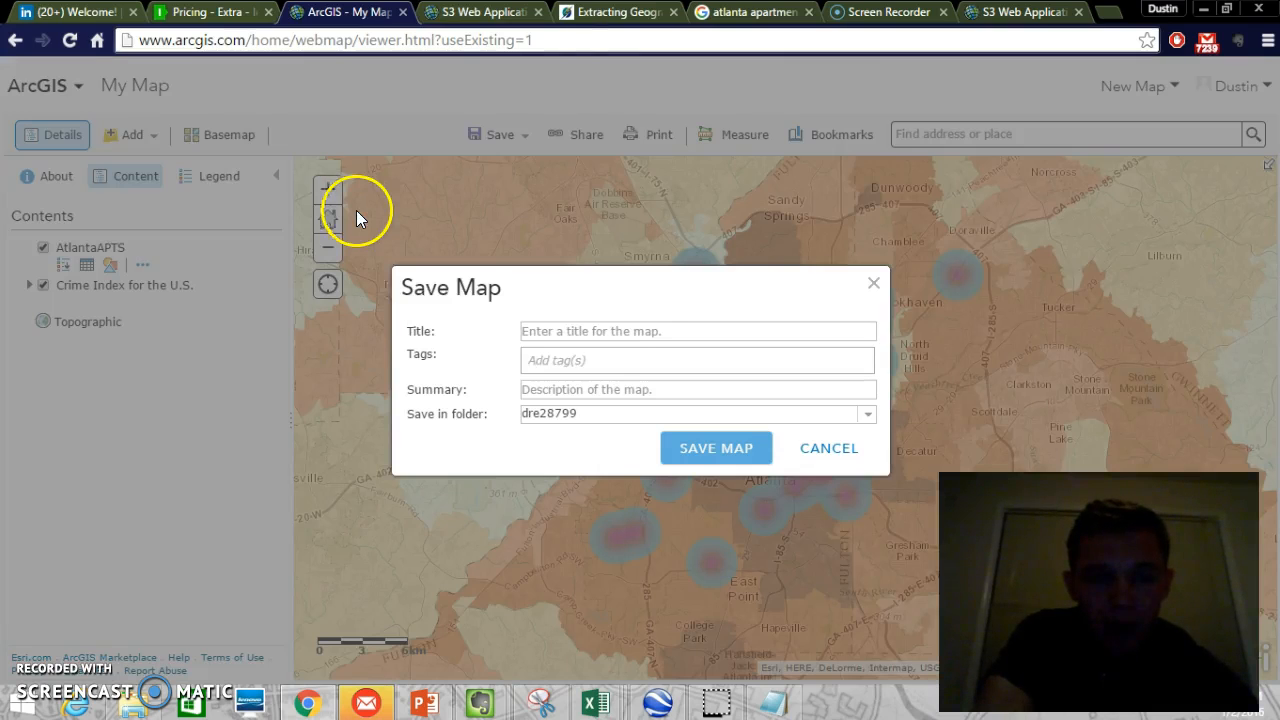
click(549, 334)
text(atl apartments)
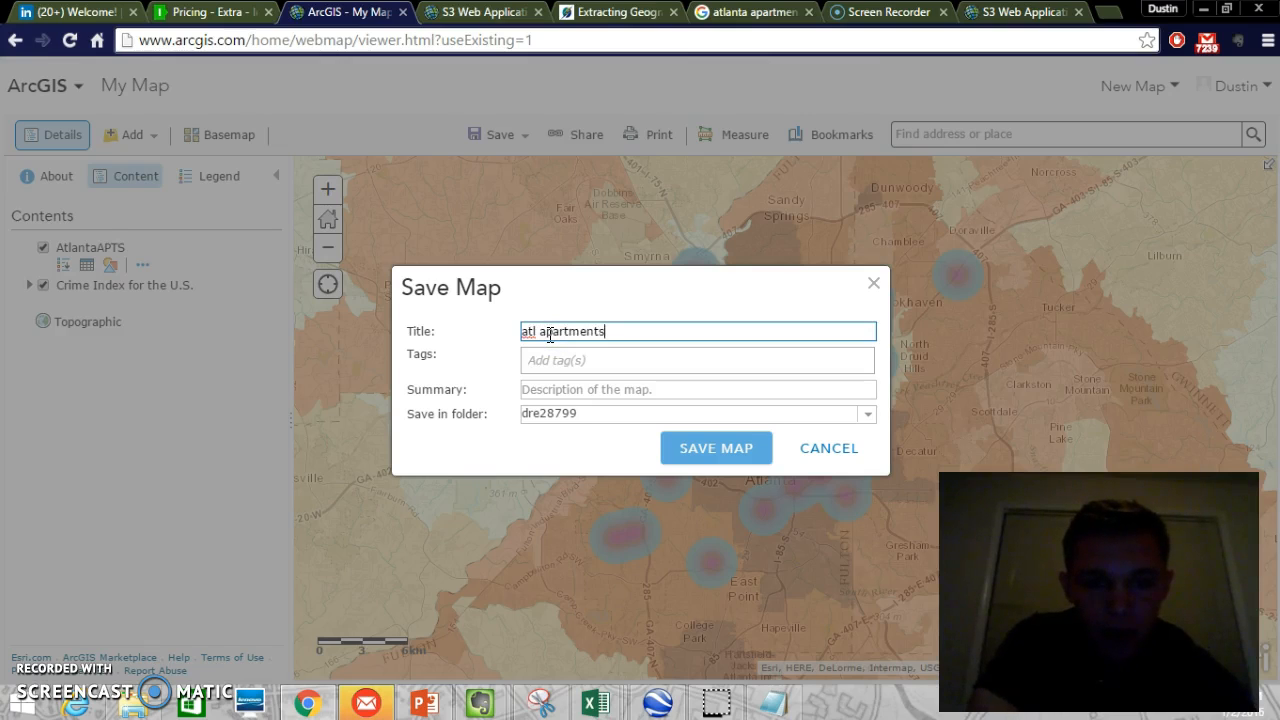
key(Tab)
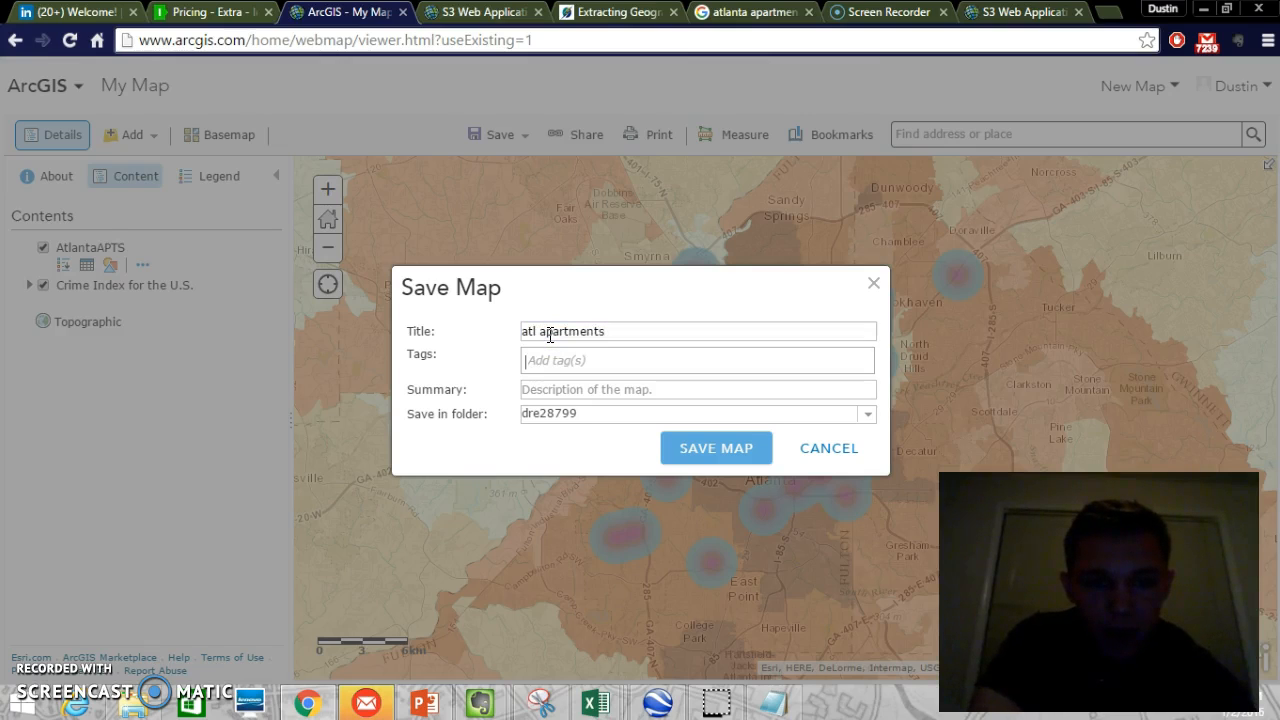
text(atl)
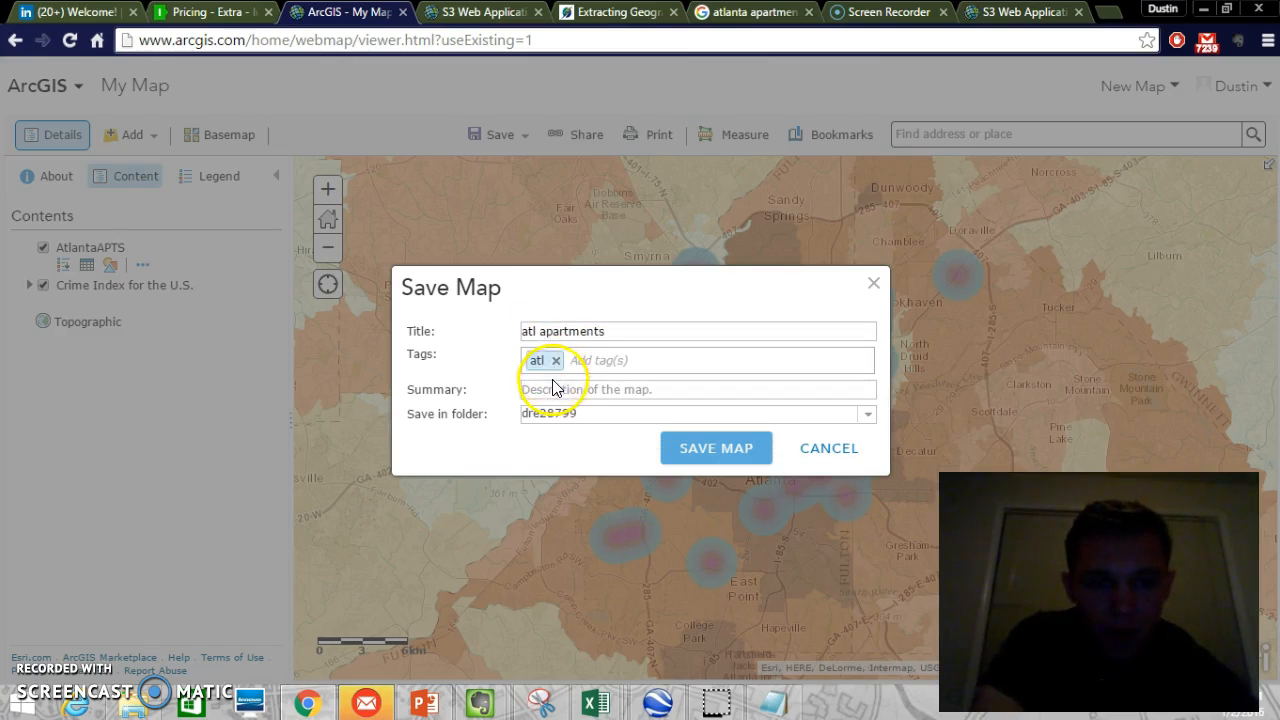
click(553, 388)
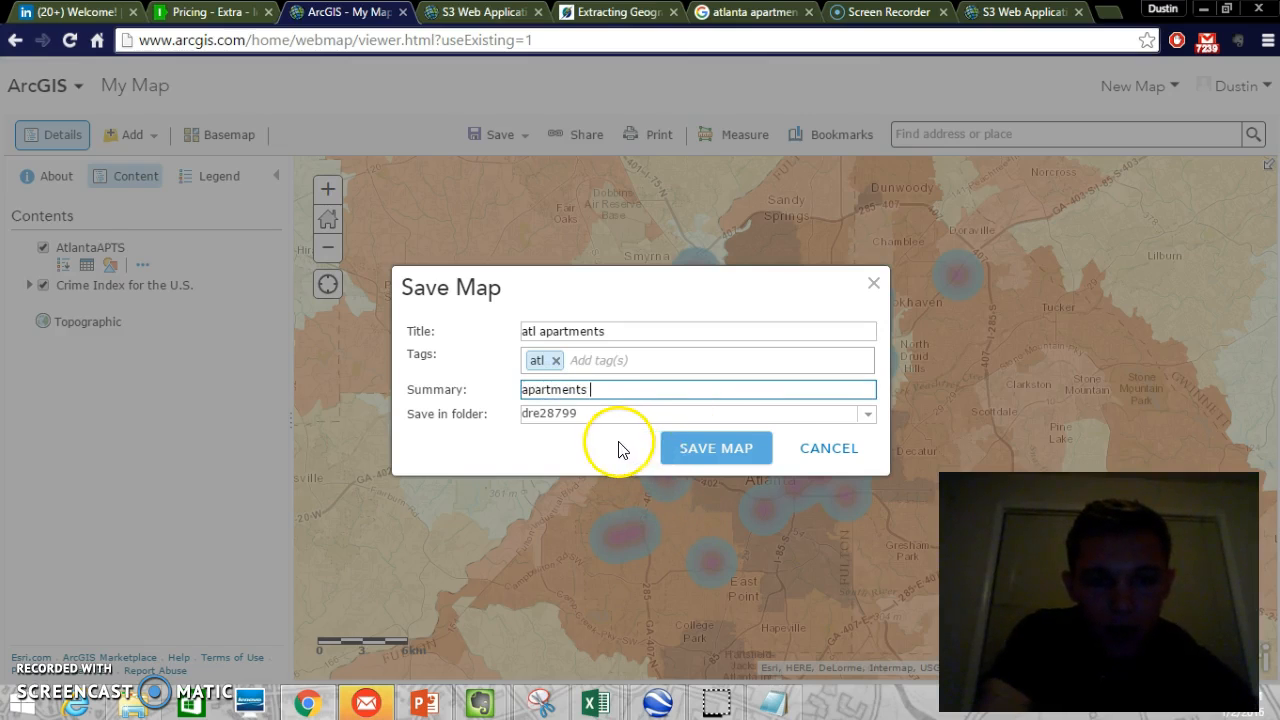
click(670, 450)
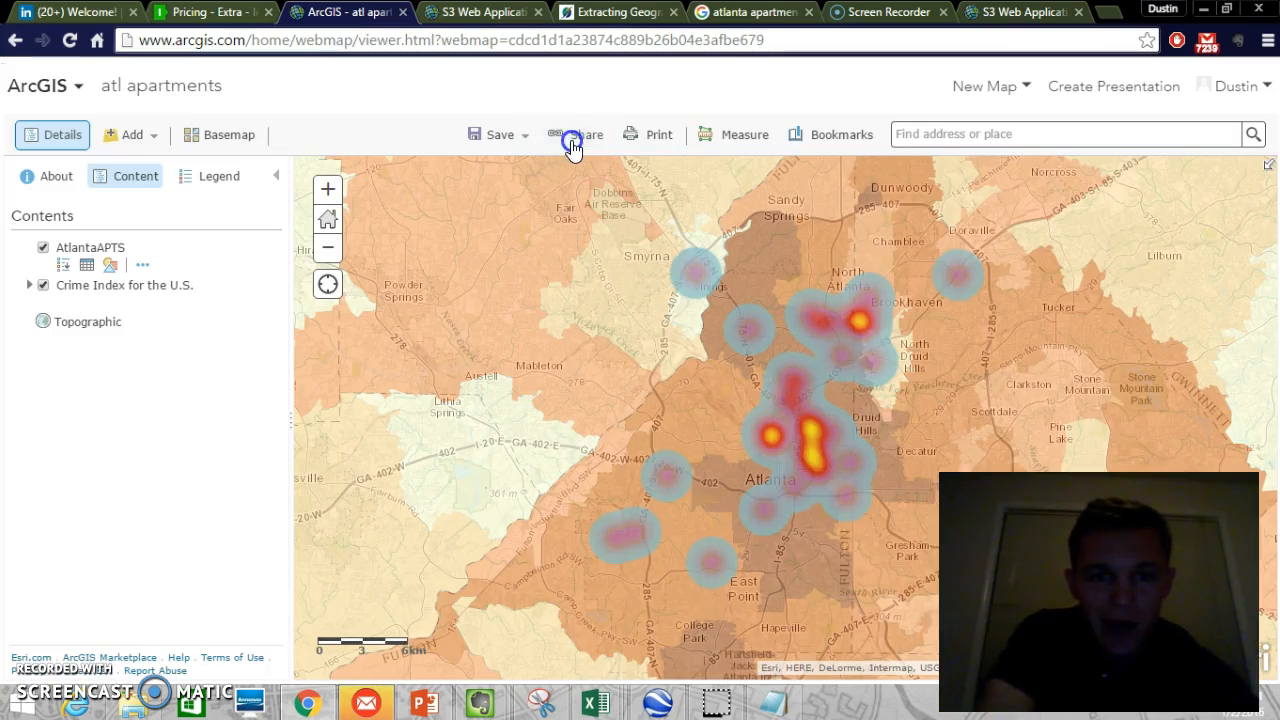
- Start creating a web app from the map's sharing options, using the Directions configurable app
click(573, 140)
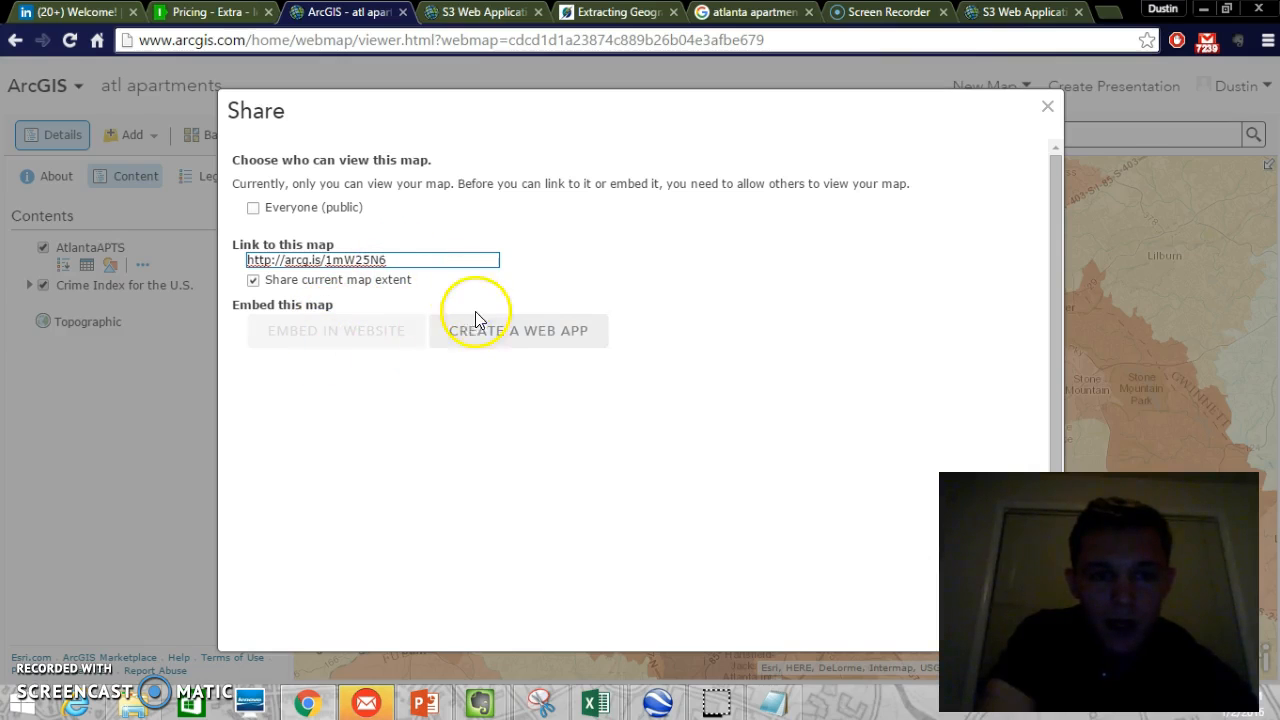
click(494, 334)
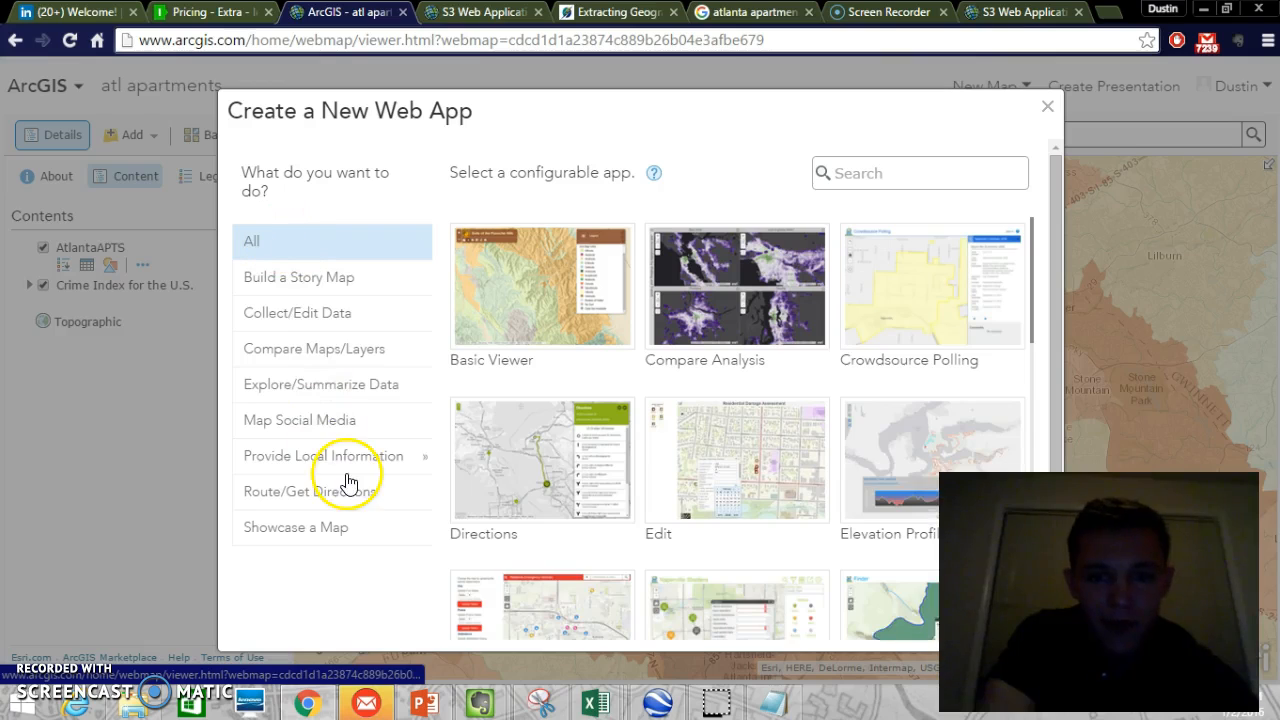
click(541, 468)
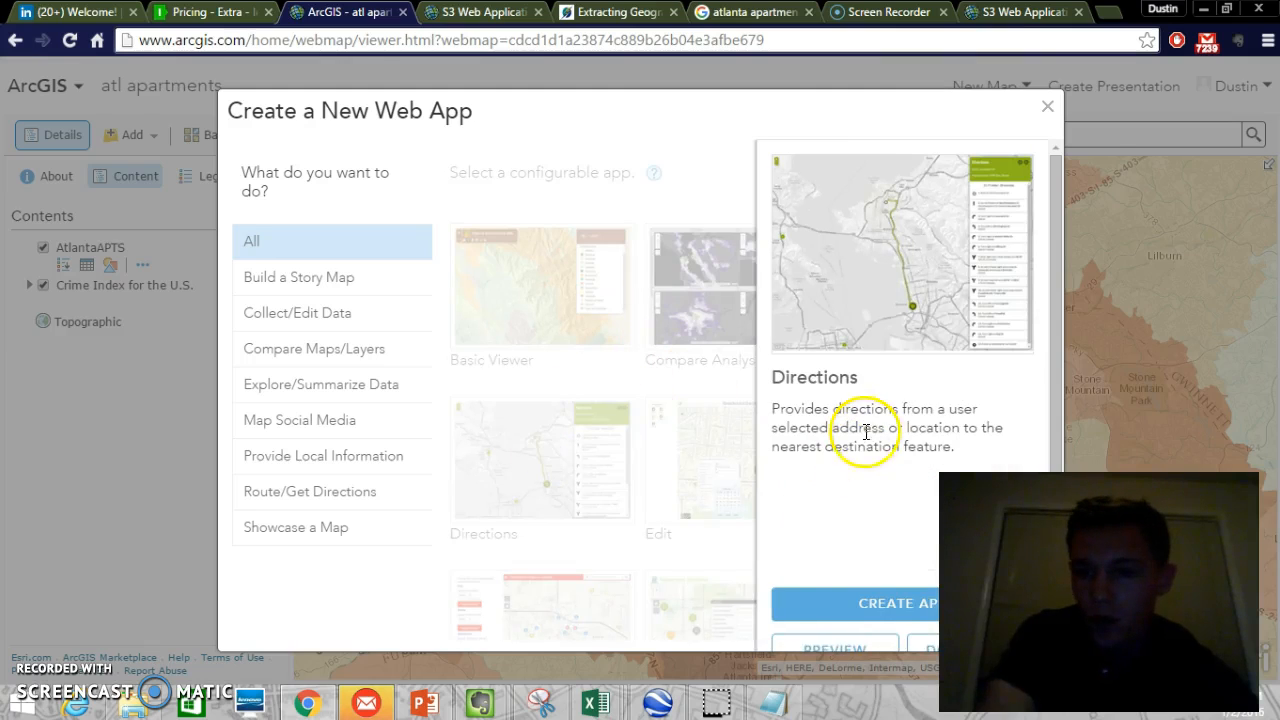
click(853, 618)
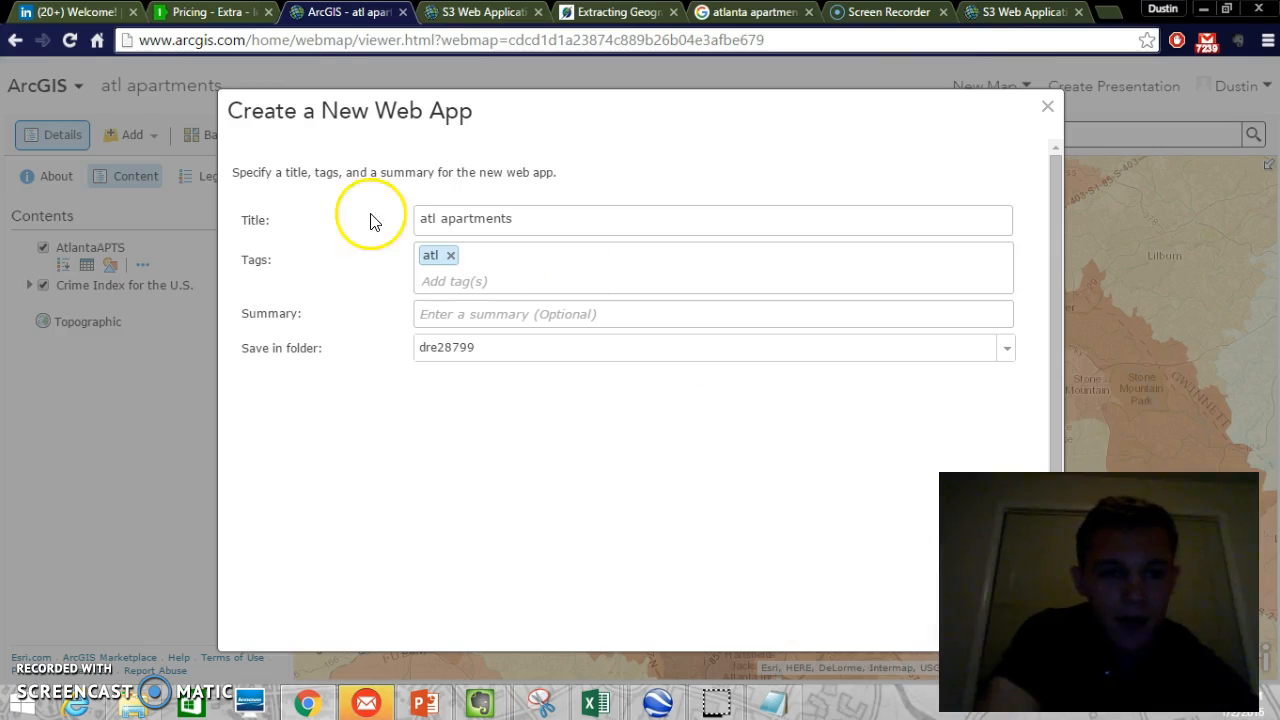
- Enter "atl apartments" as the web app's summary and finish creating the app
click(471, 314)
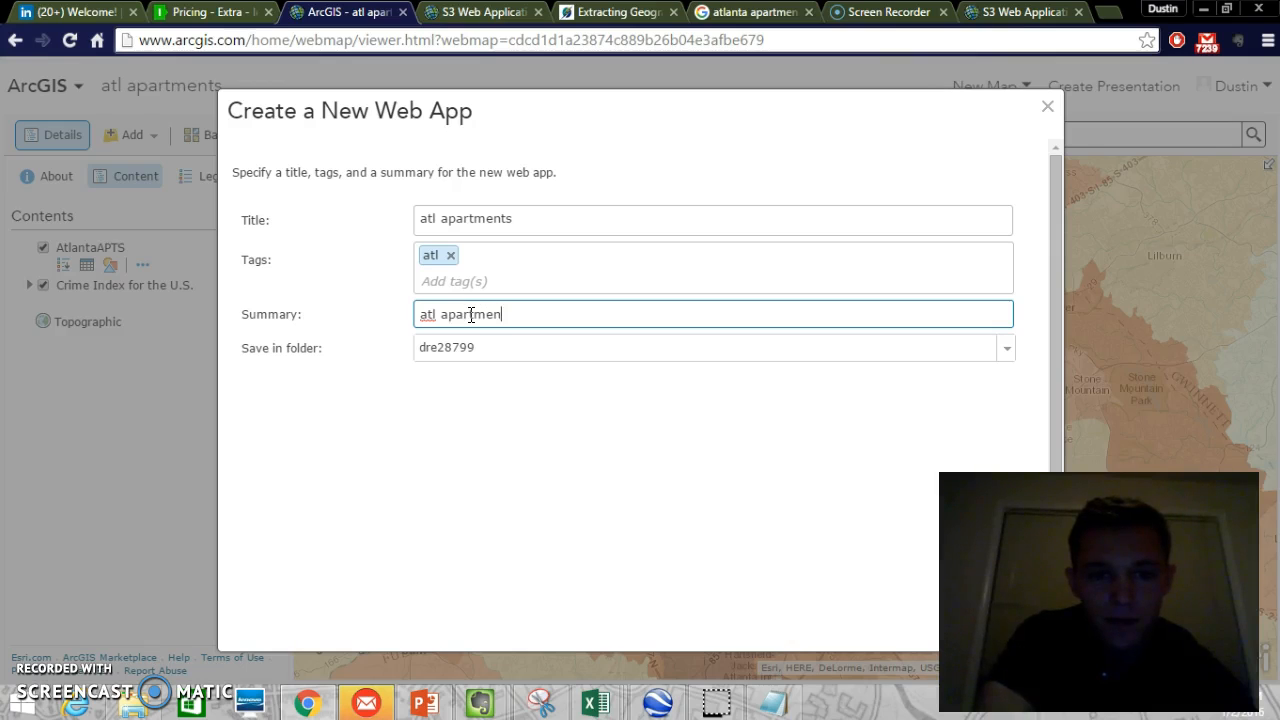
text(atl apartments)
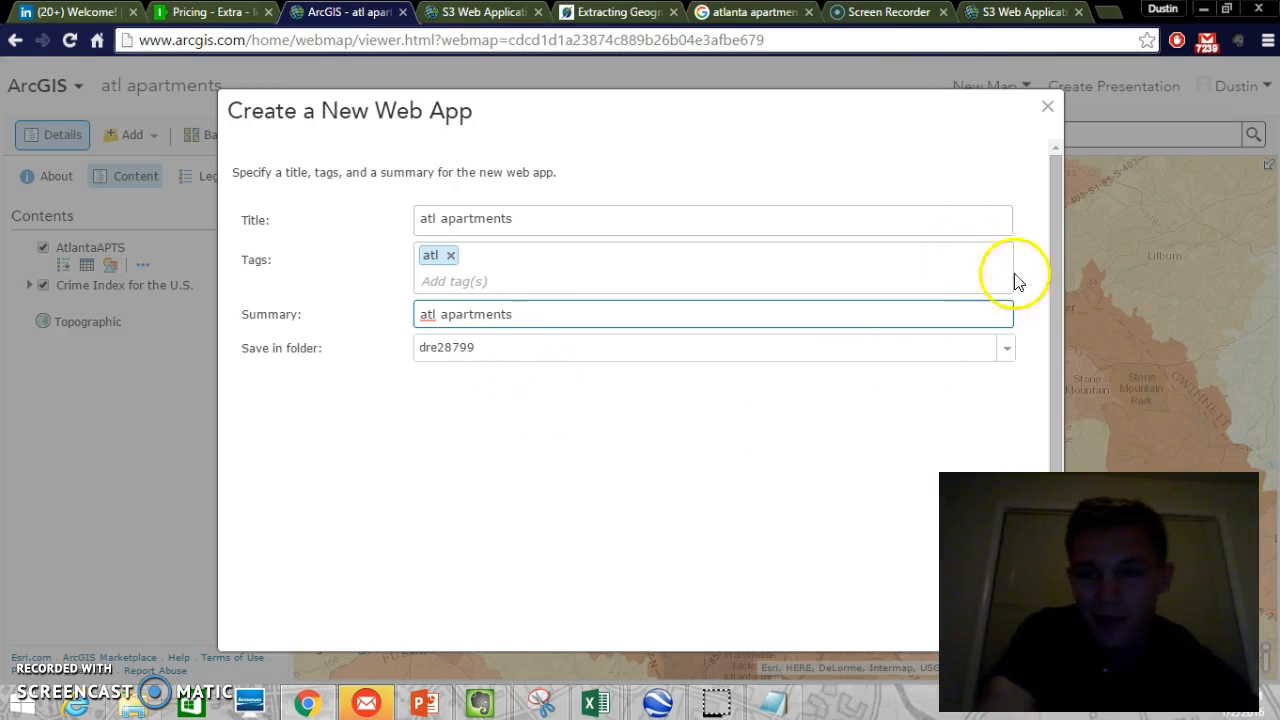
key(BackSpace)
scroll(1051, 286, down, 2)
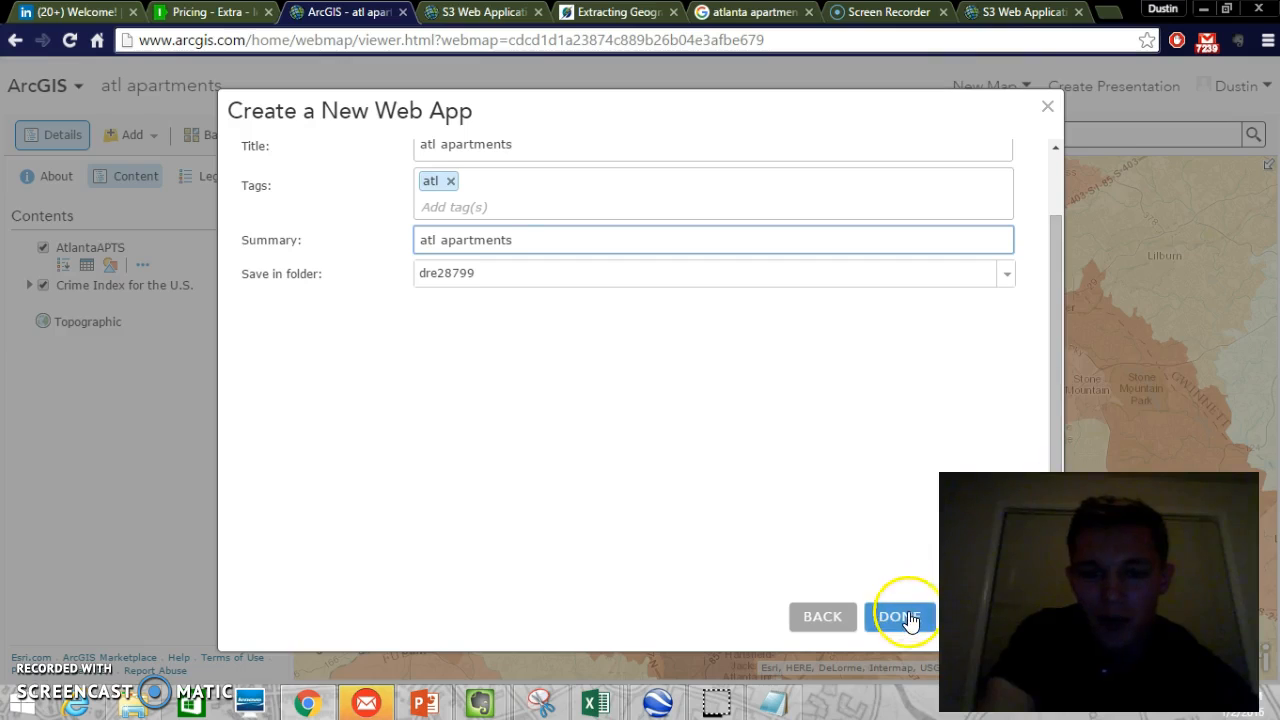
click(909, 617)
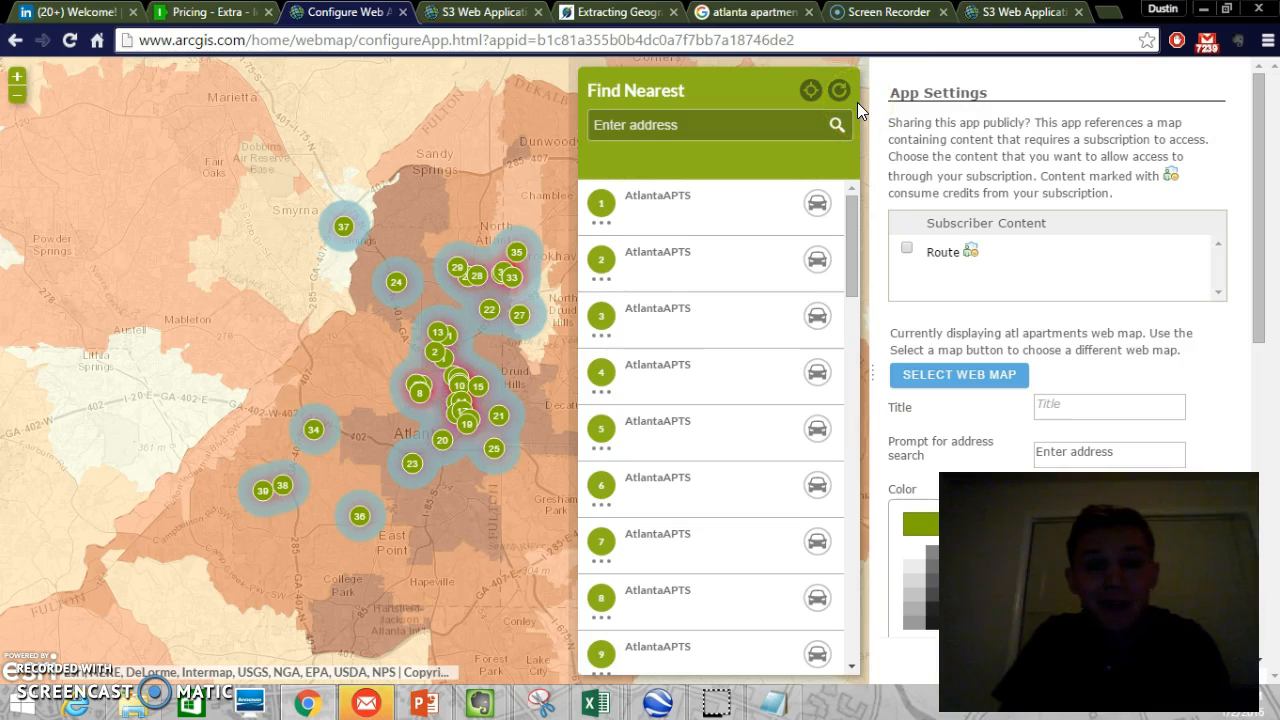
- Review the Directions app settings down to the alternate destination options and save the configuration
click(1258, 150)
drag(1258, 172, 1273, 369)
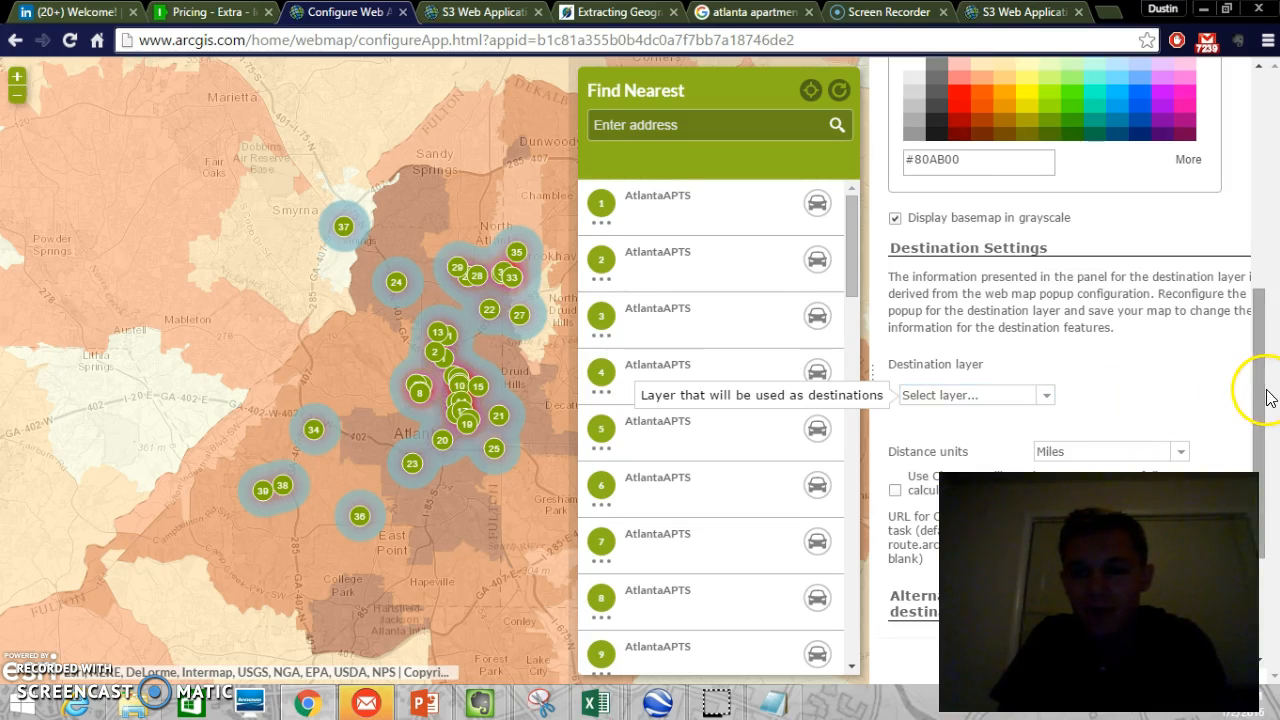
drag(1264, 398, 1268, 575)
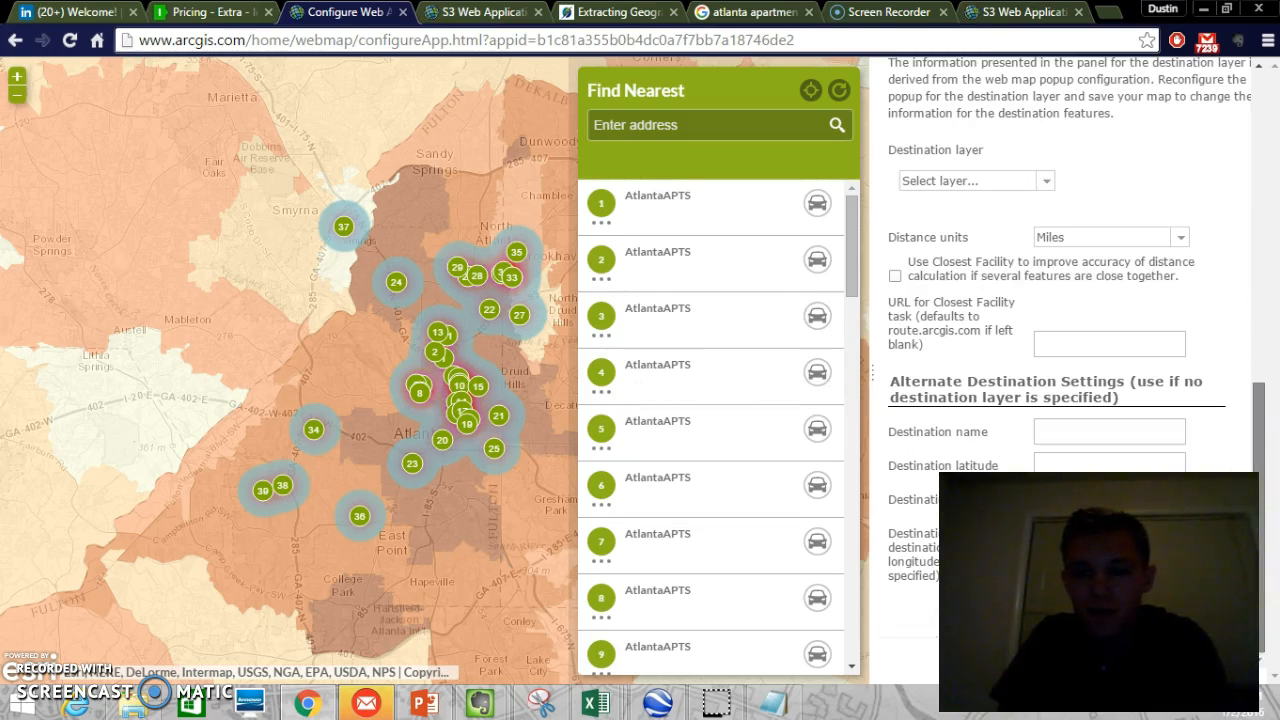
click(945, 643)
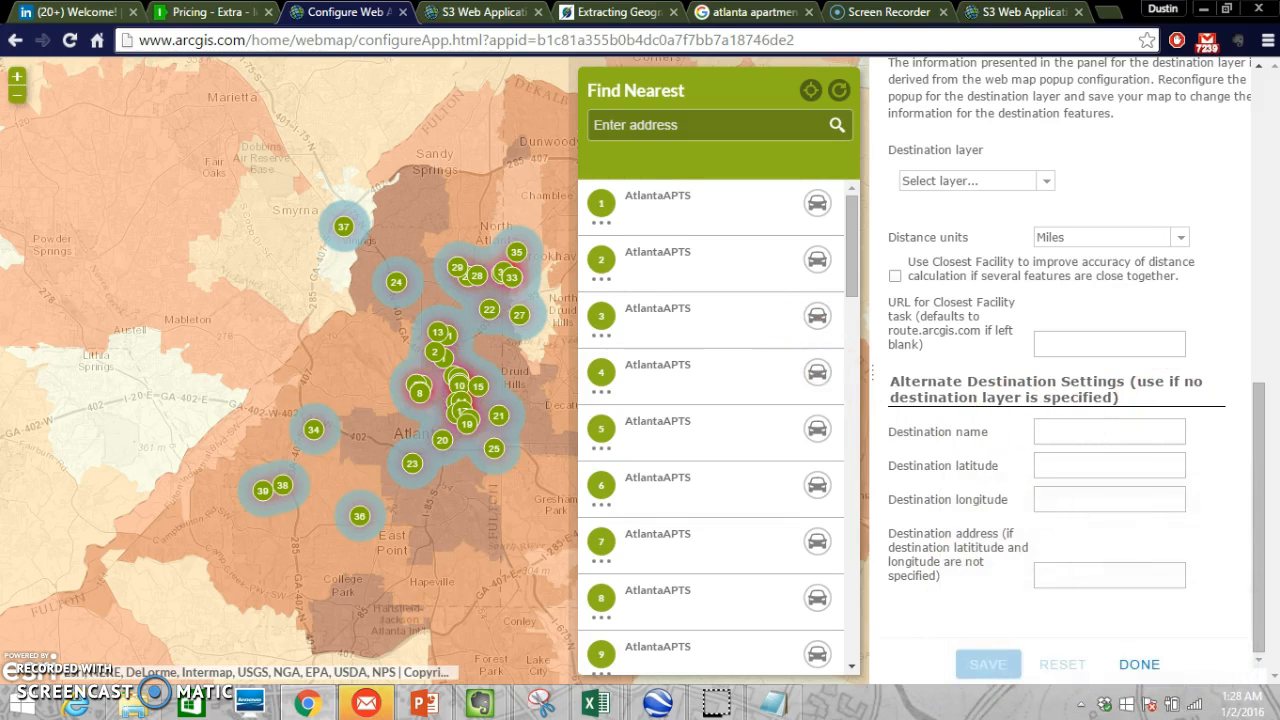
click(960, 664)
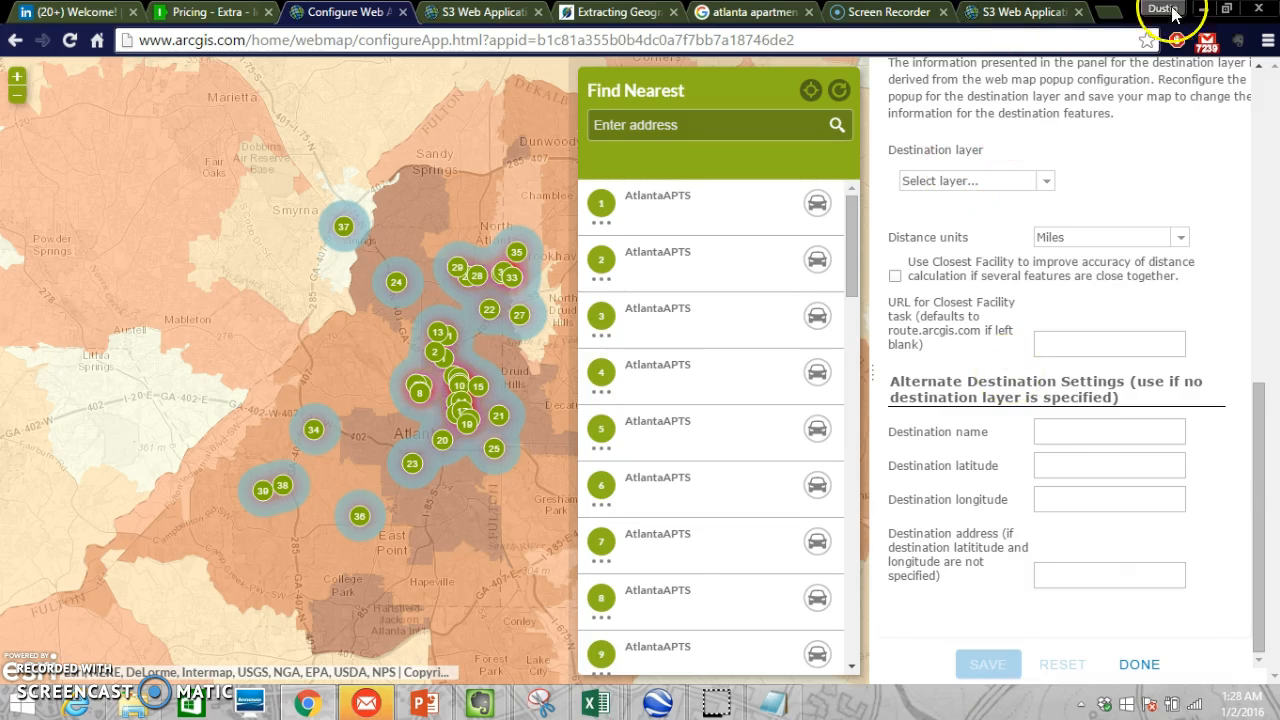
- Minimize the browser and the AtlantaAPTS workbook in Excel
click(1208, 14)
click(1212, 14)
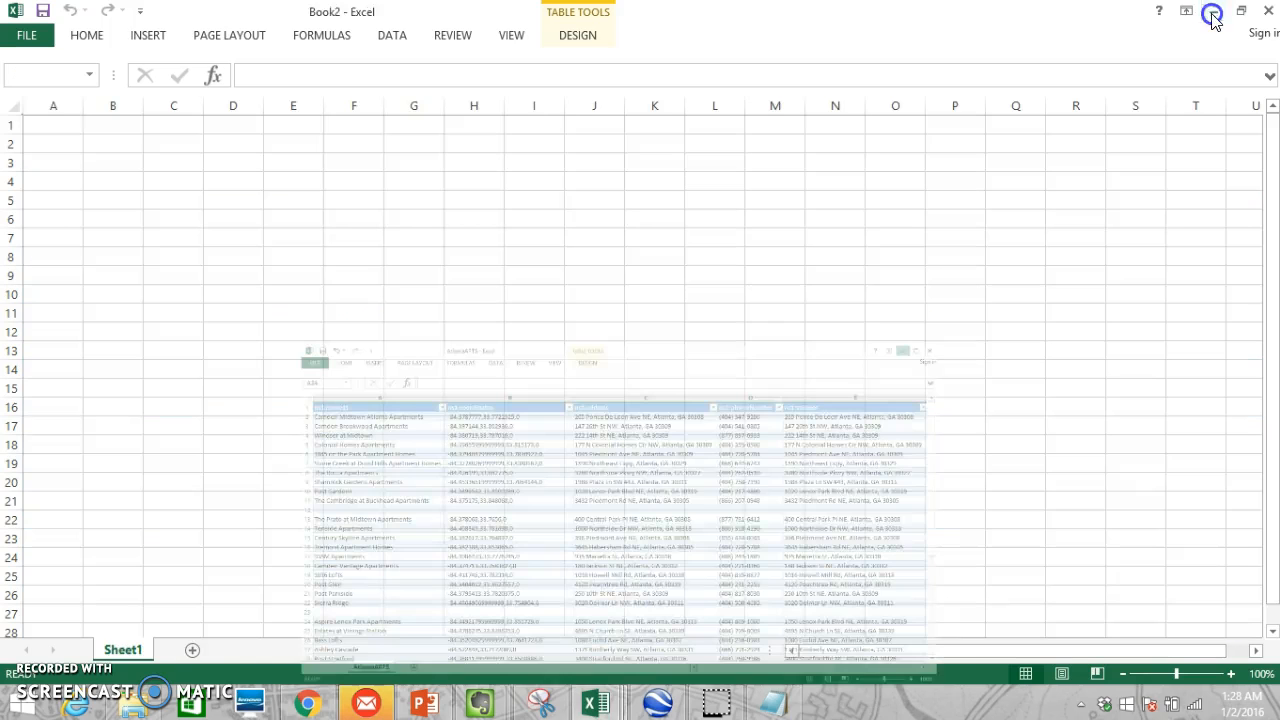
- Minimize the blank Book2 workbook in Excel and open the S3 Web Application from its desktop shortcut in Chrome
click(1214, 14)
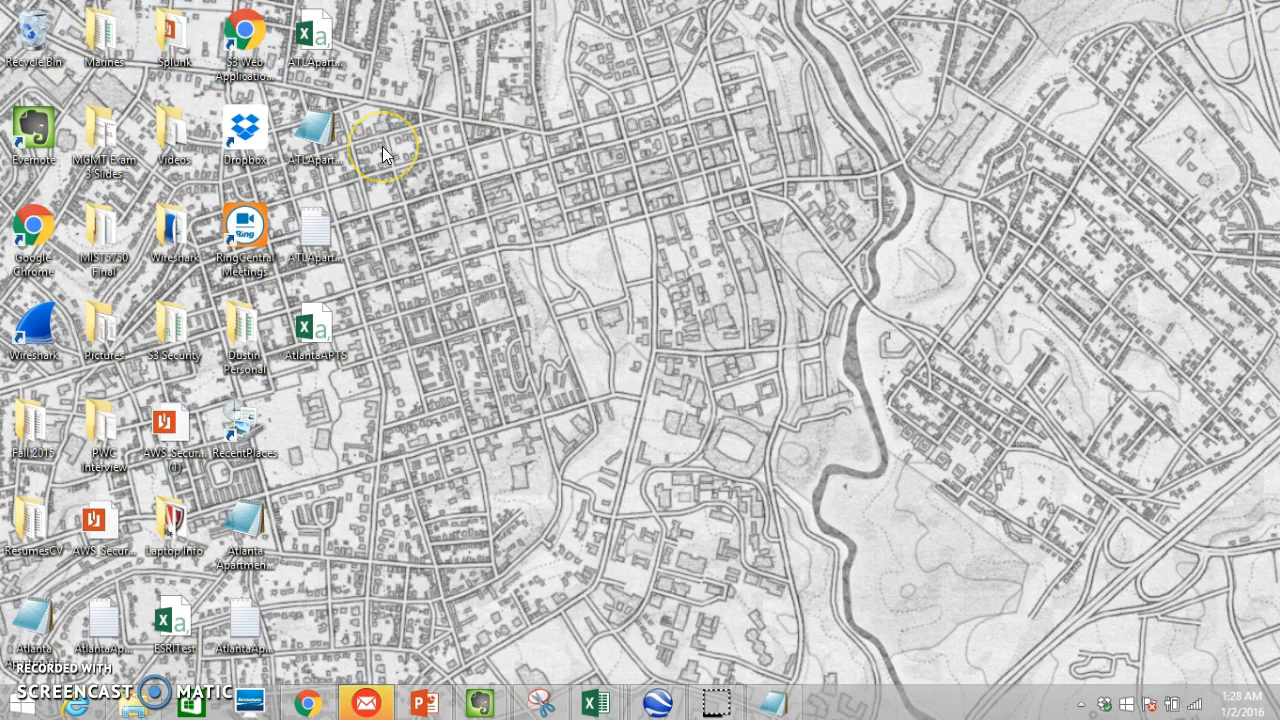
click(241, 52)
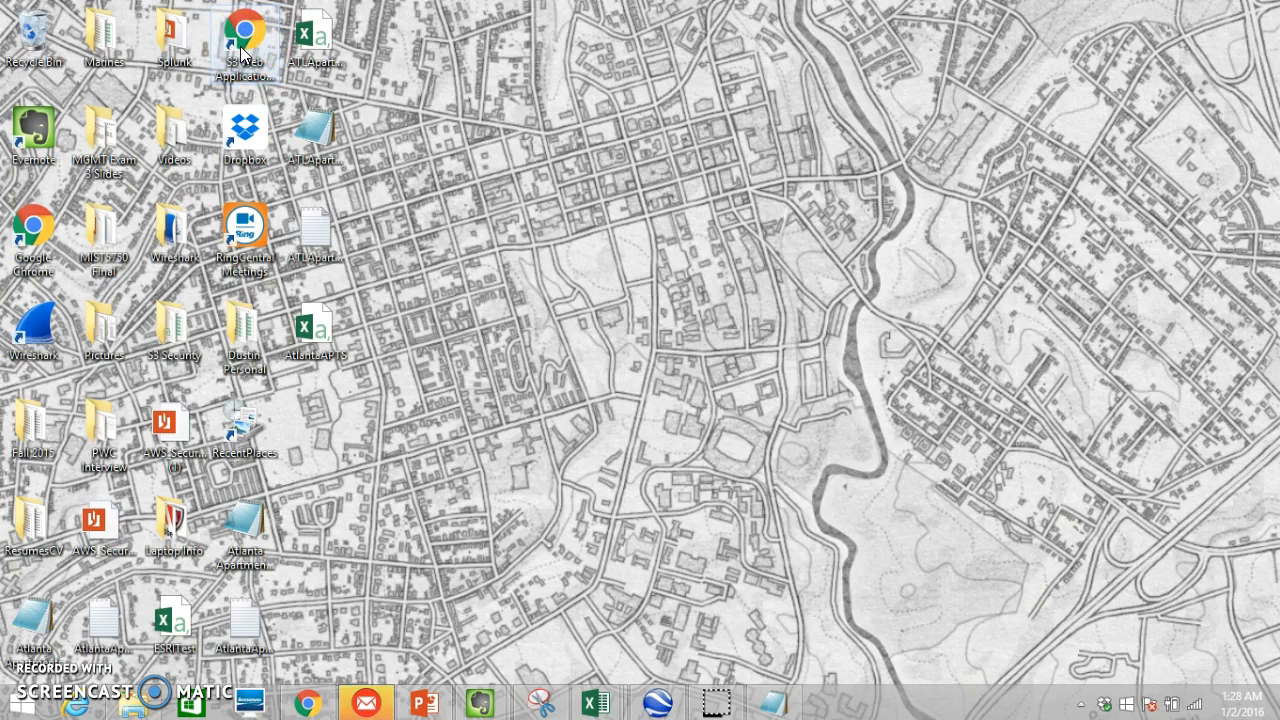
double_click(241, 52)
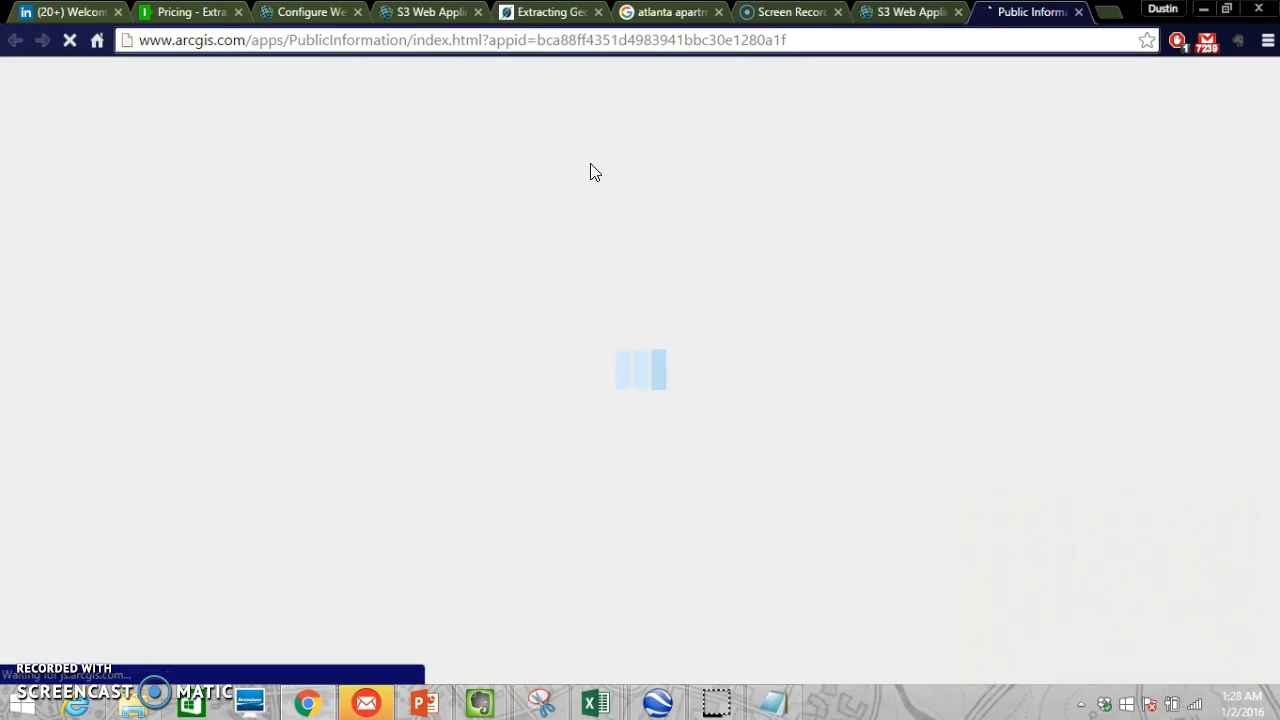
click(700, 171)
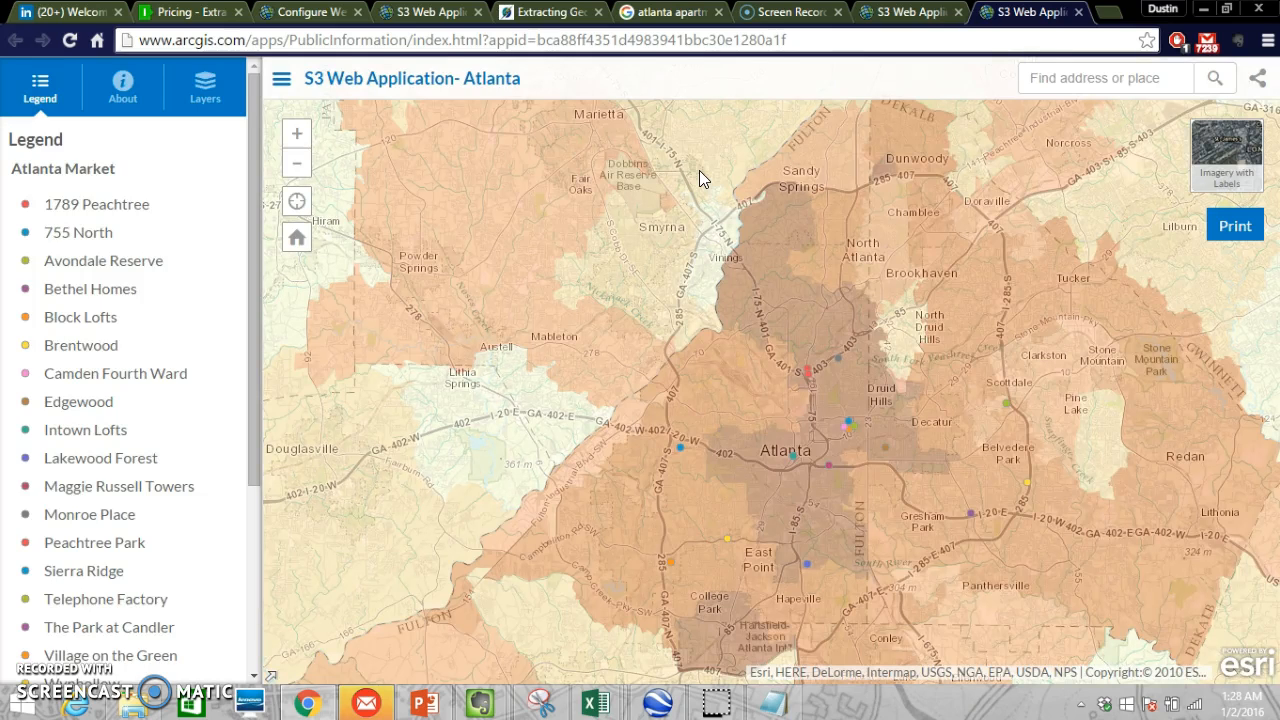
- Review the S3 web app's About information and its list of map layers
drag(247, 306, 237, 276)
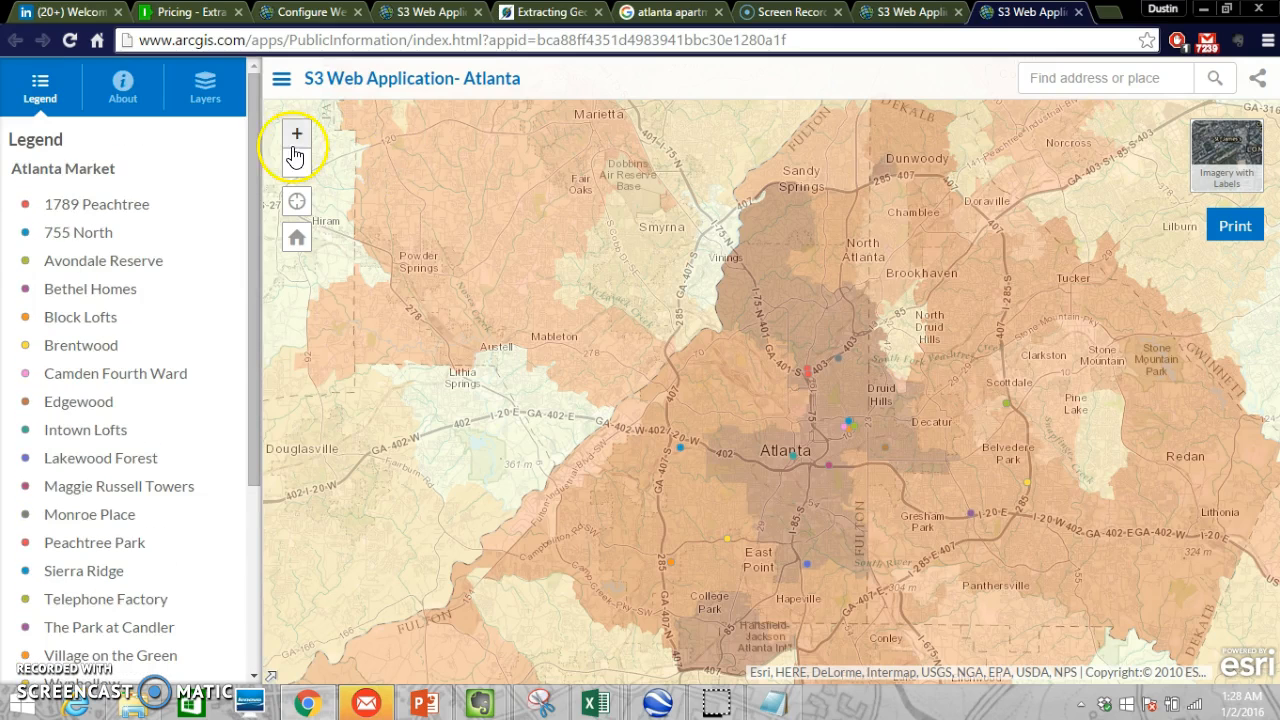
click(126, 86)
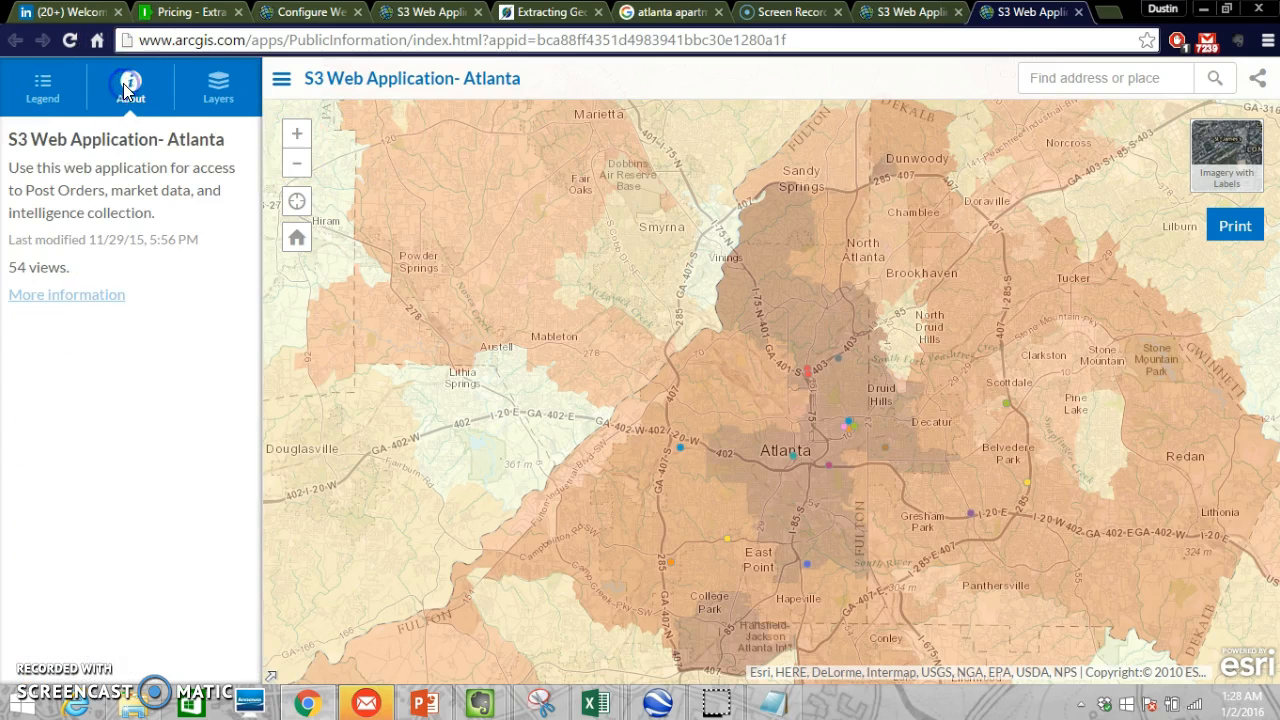
click(205, 88)
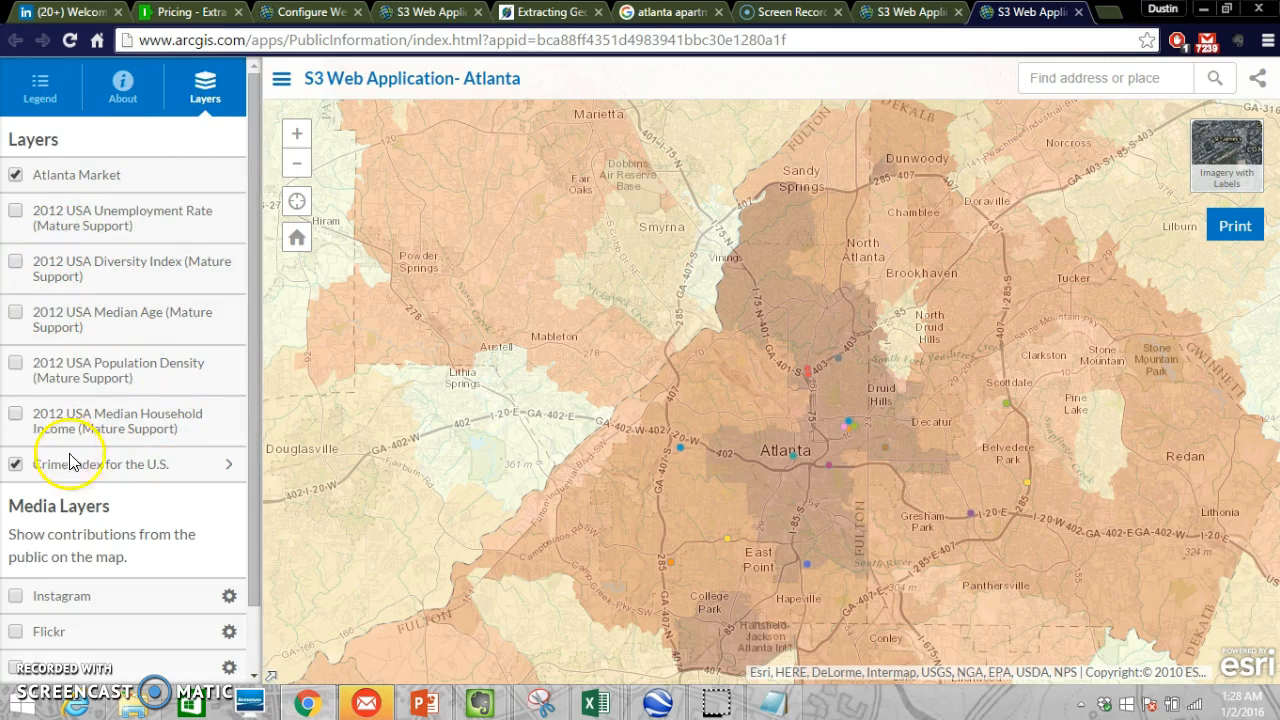
- Preview the Imagery with Labels basemap and switch back to the Topographic basemap
click(1215, 148)
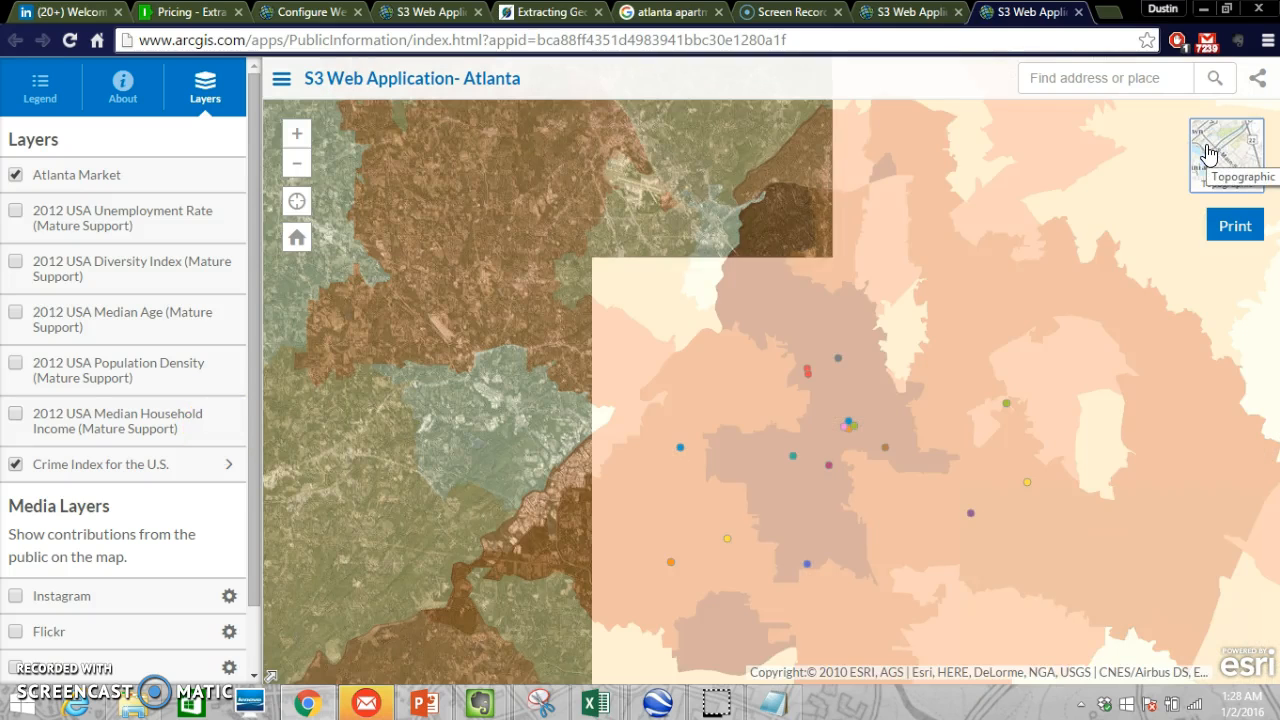
click(1210, 150)
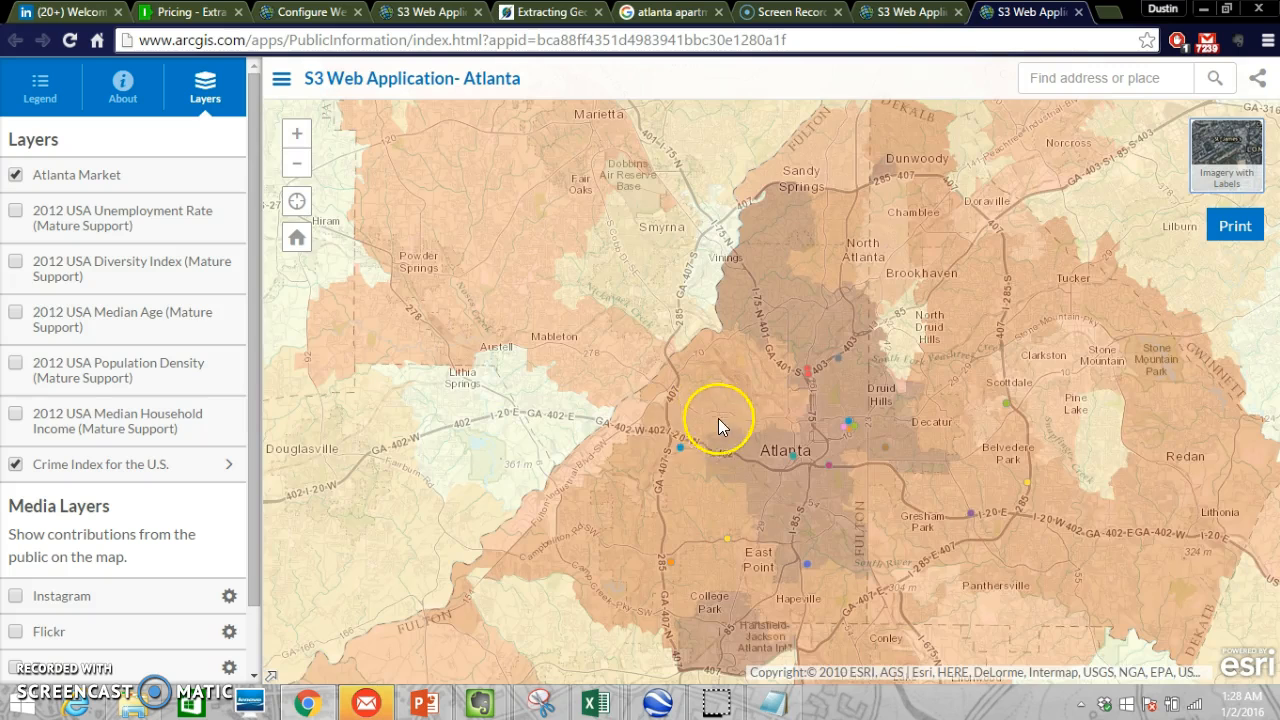
- Inspect the Sierra Ridge property's details, close them, and examine the personal crime index chart of the ZIP code area southwest of Atlanta
click(681, 449)
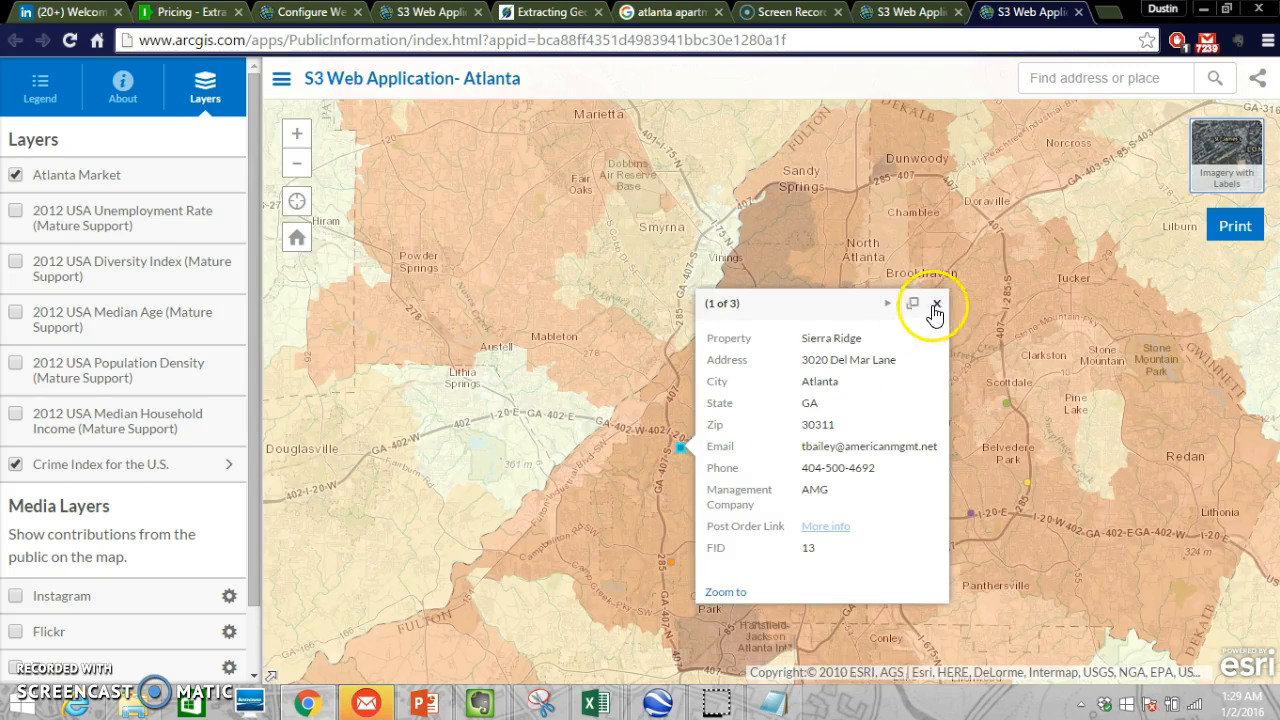
click(936, 303)
click(634, 473)
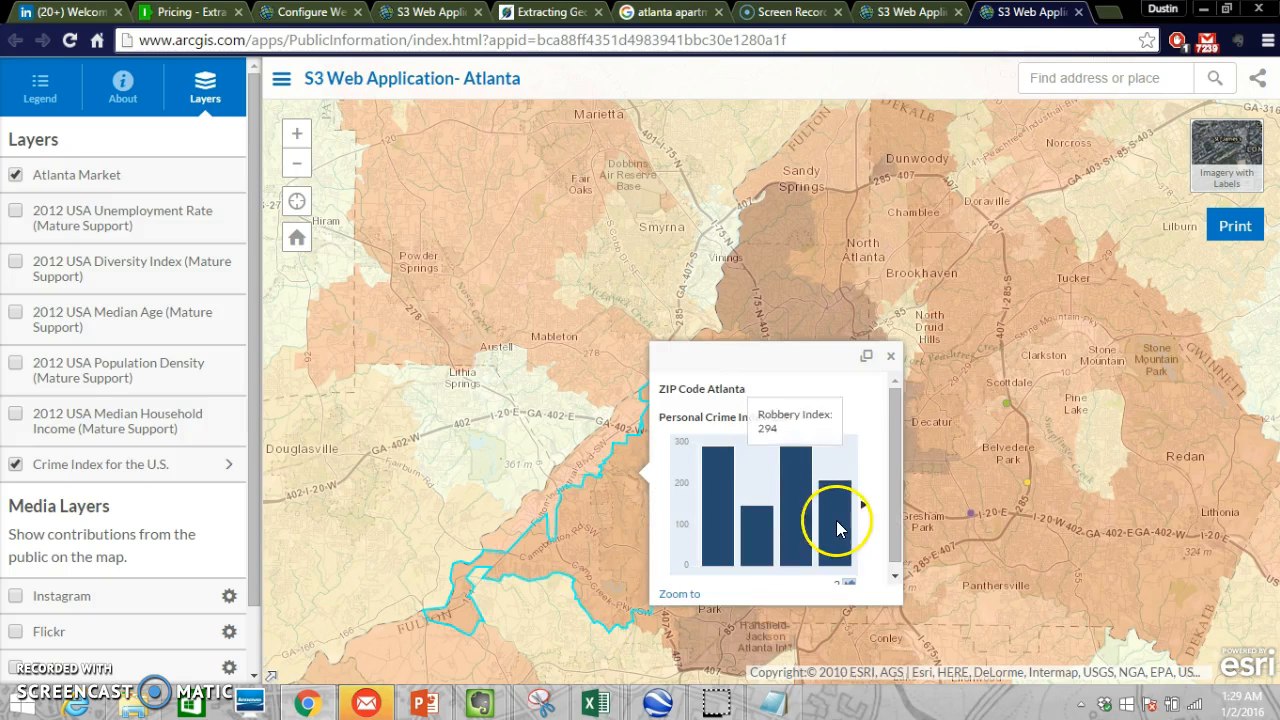
mouse_move(806, 525)
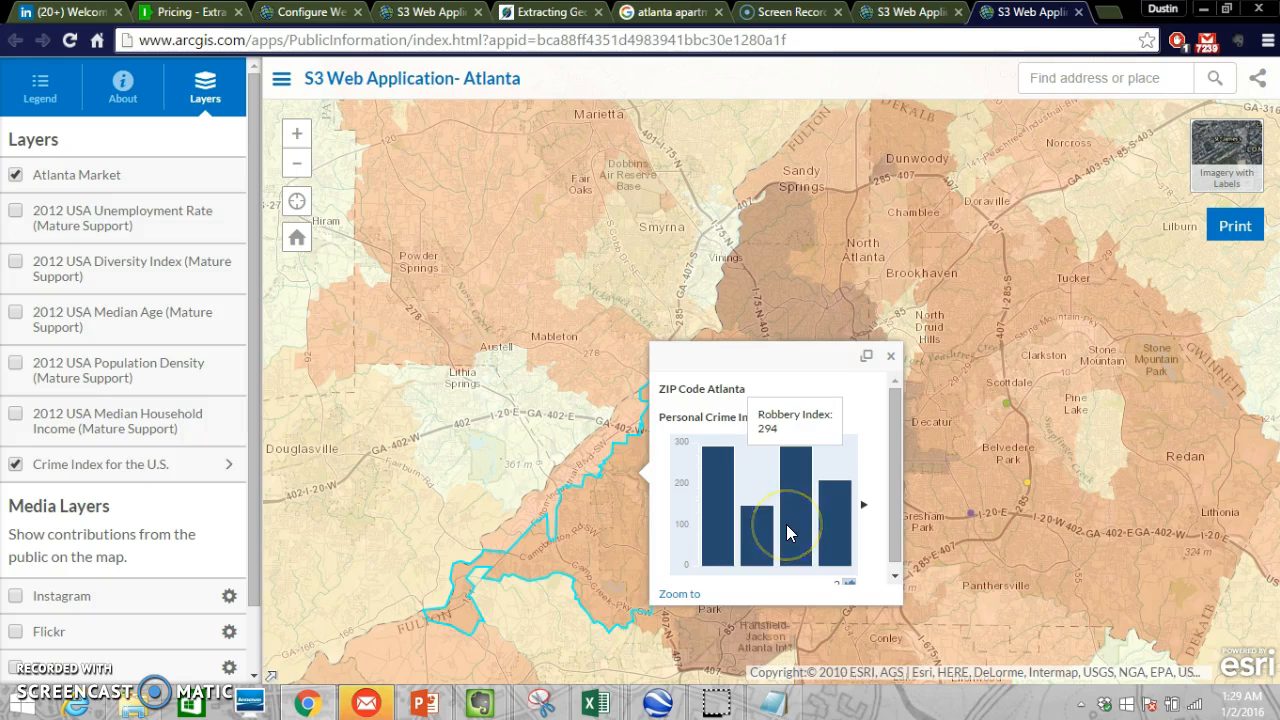